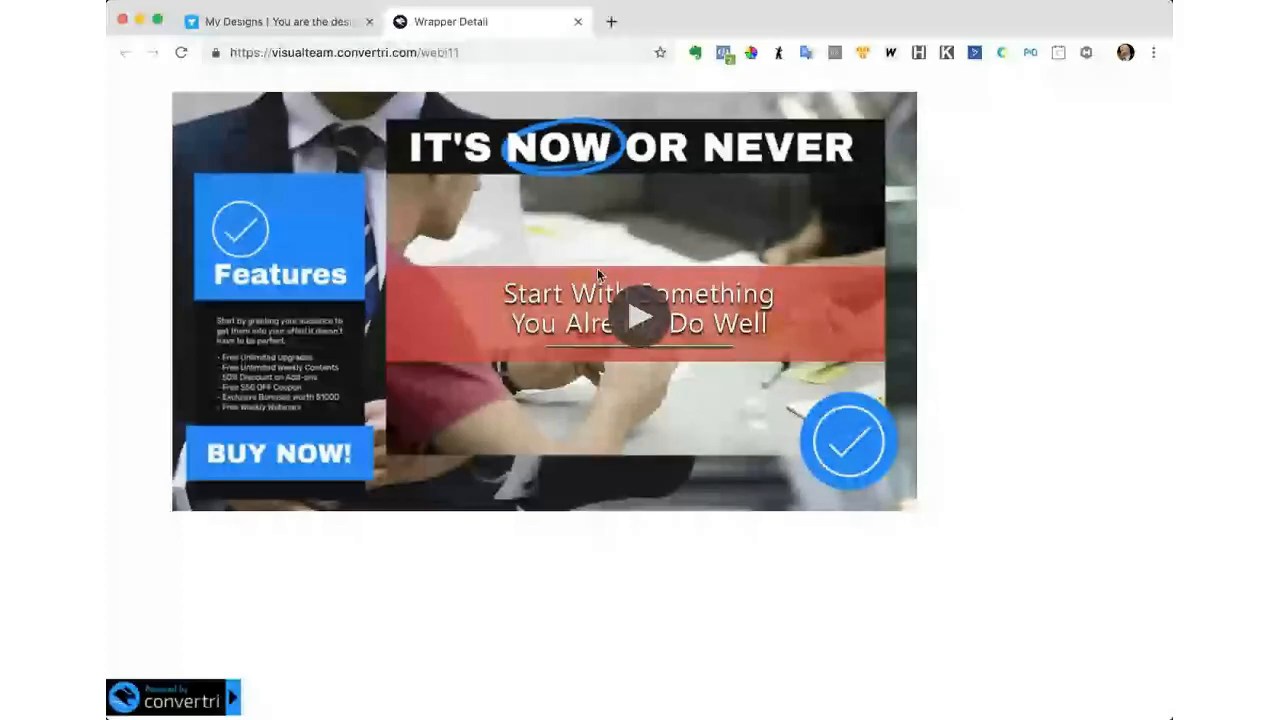
Switch to the Youzign designs page and open the template library.
{"action": "left_click", "coordinate": [256, 22]}
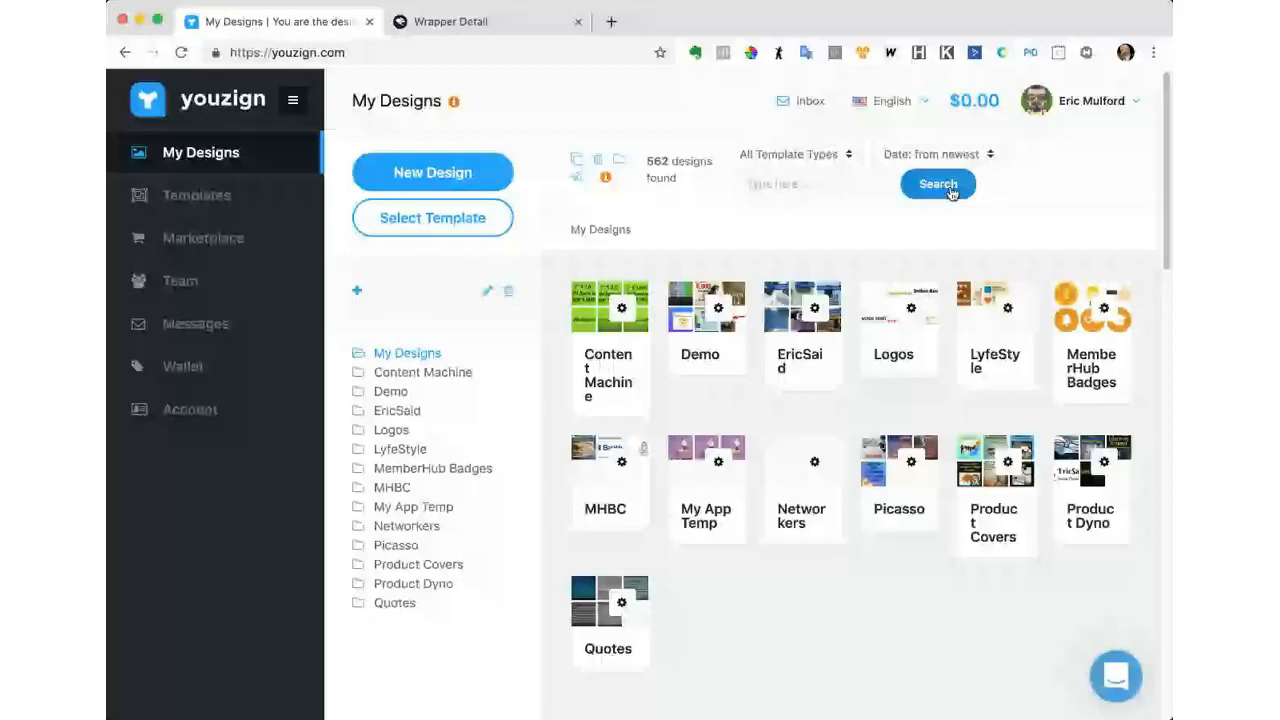
{"action": "left_click", "coordinate": [476, 230]}
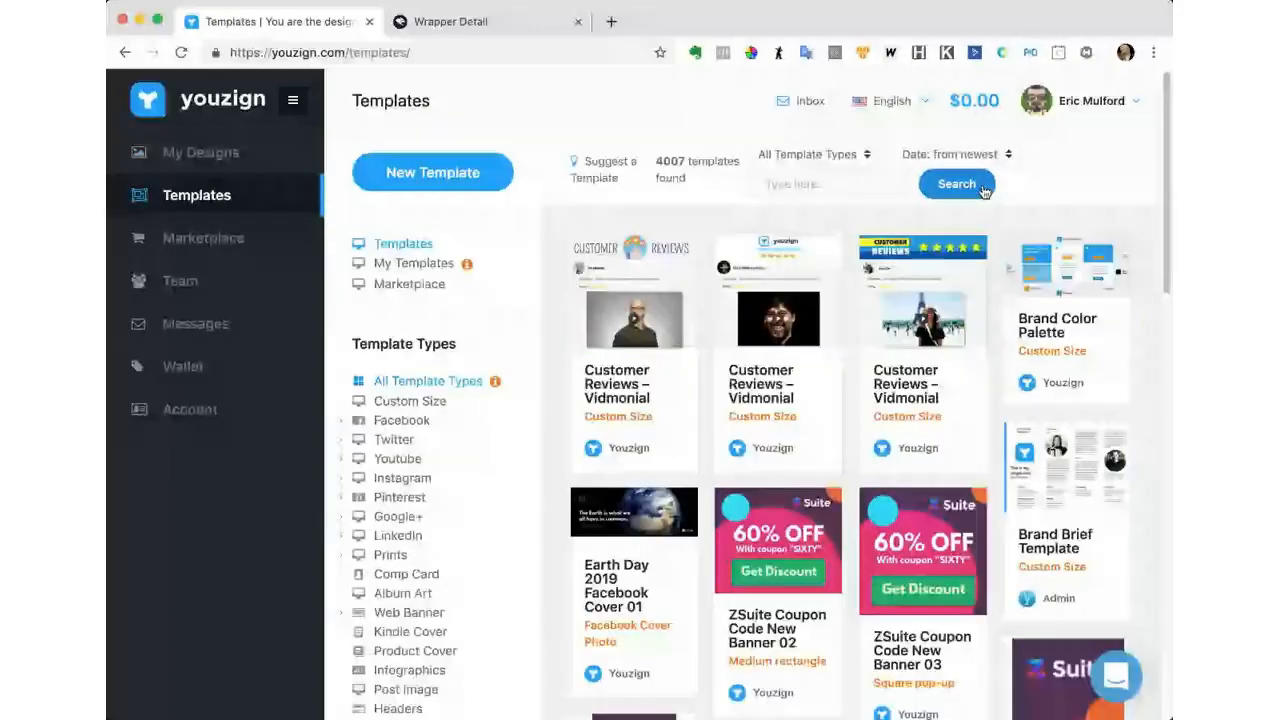
{"action": "left_click", "coordinate": [984, 191]}
{"action": "left_click", "coordinate": [863, 187]}
{"action": "type", "text": "te"}
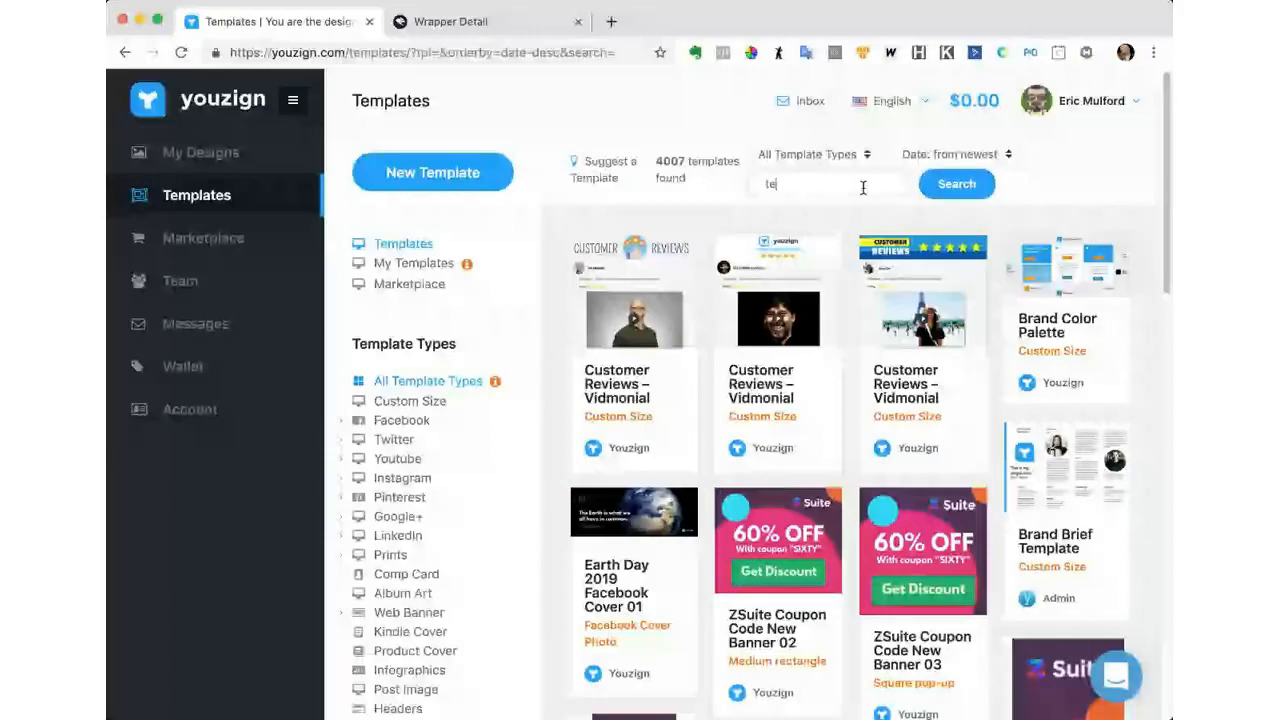
{"action": "type", "text": "n"}
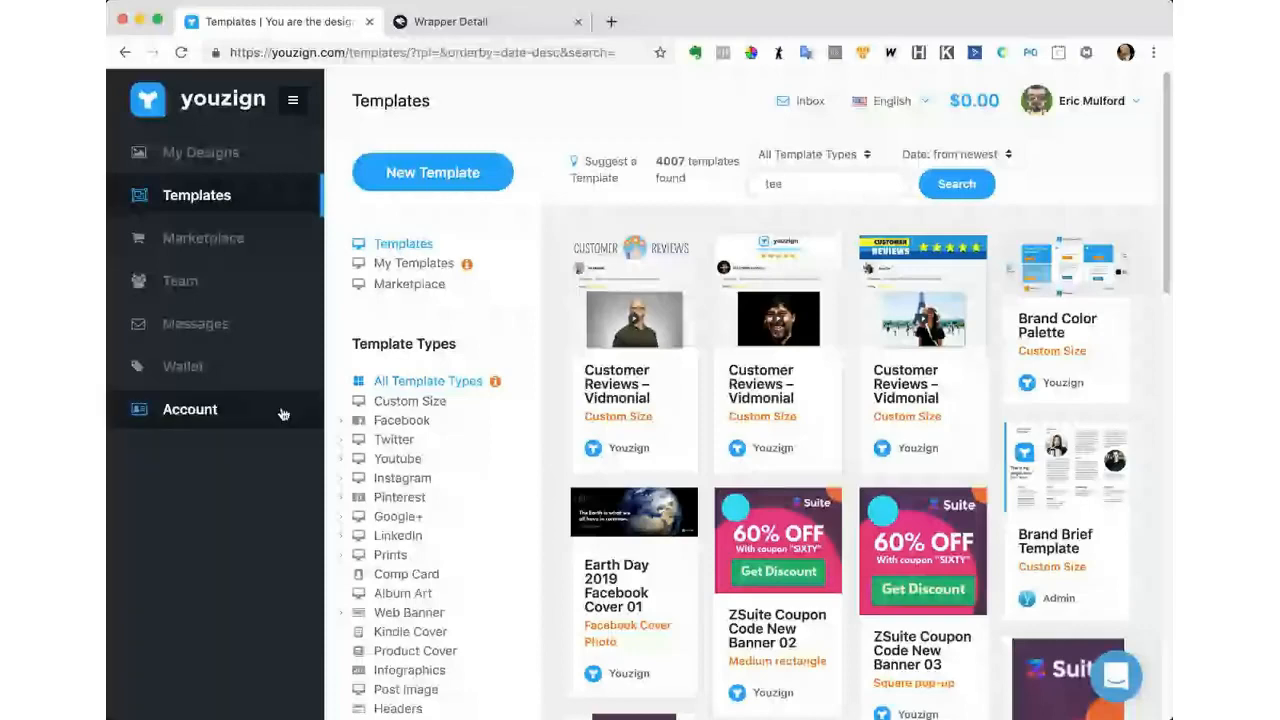
Filter the template library to the Teespring Shirt type within the Prints category.
{"action": "scroll", "coordinate": [416, 470], "scroll_direction": "down", "scroll_amount": 3}
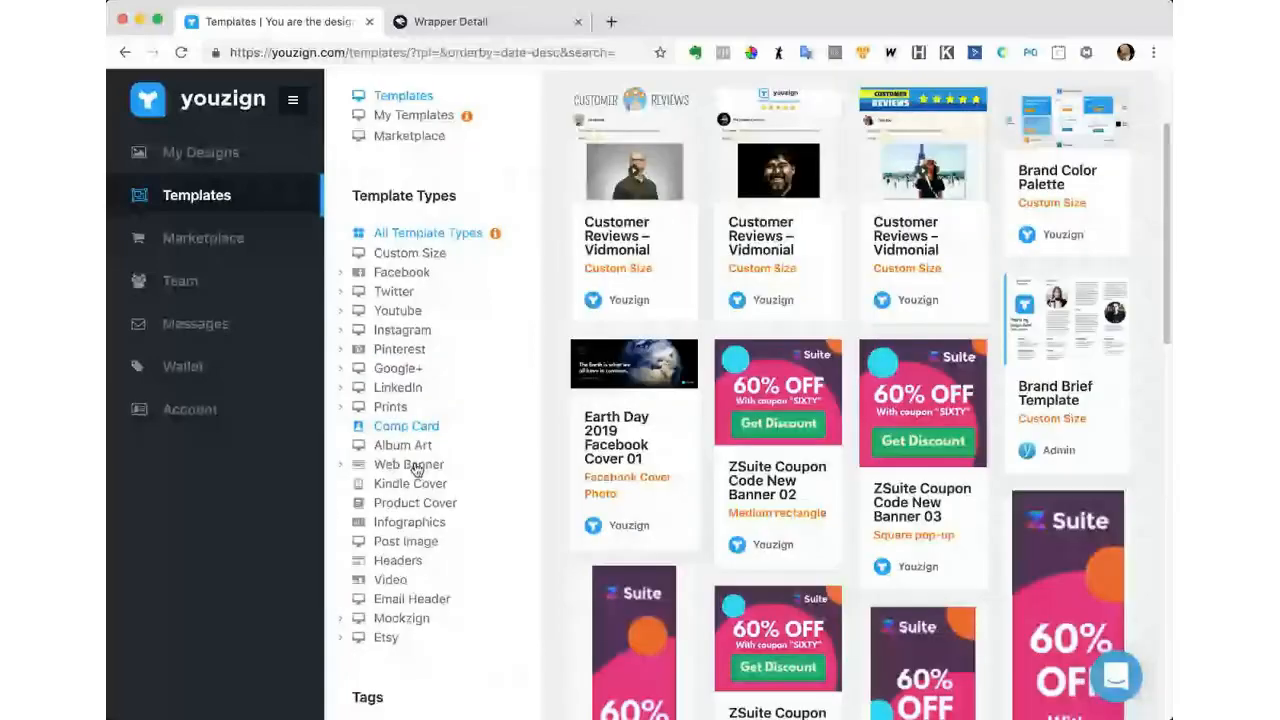
{"action": "left_click", "coordinate": [390, 407]}
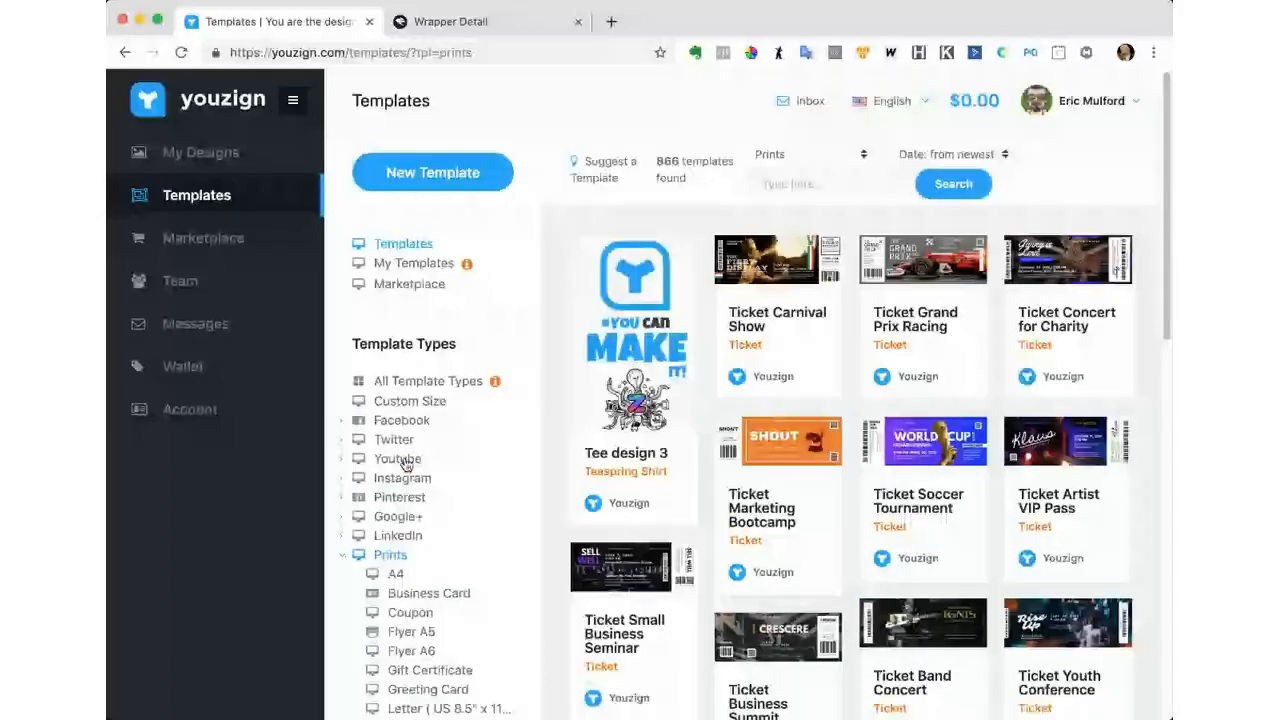
{"action": "scroll", "coordinate": [405, 464], "scroll_direction": "down", "scroll_amount": 3}
{"action": "left_click", "coordinate": [425, 556]}
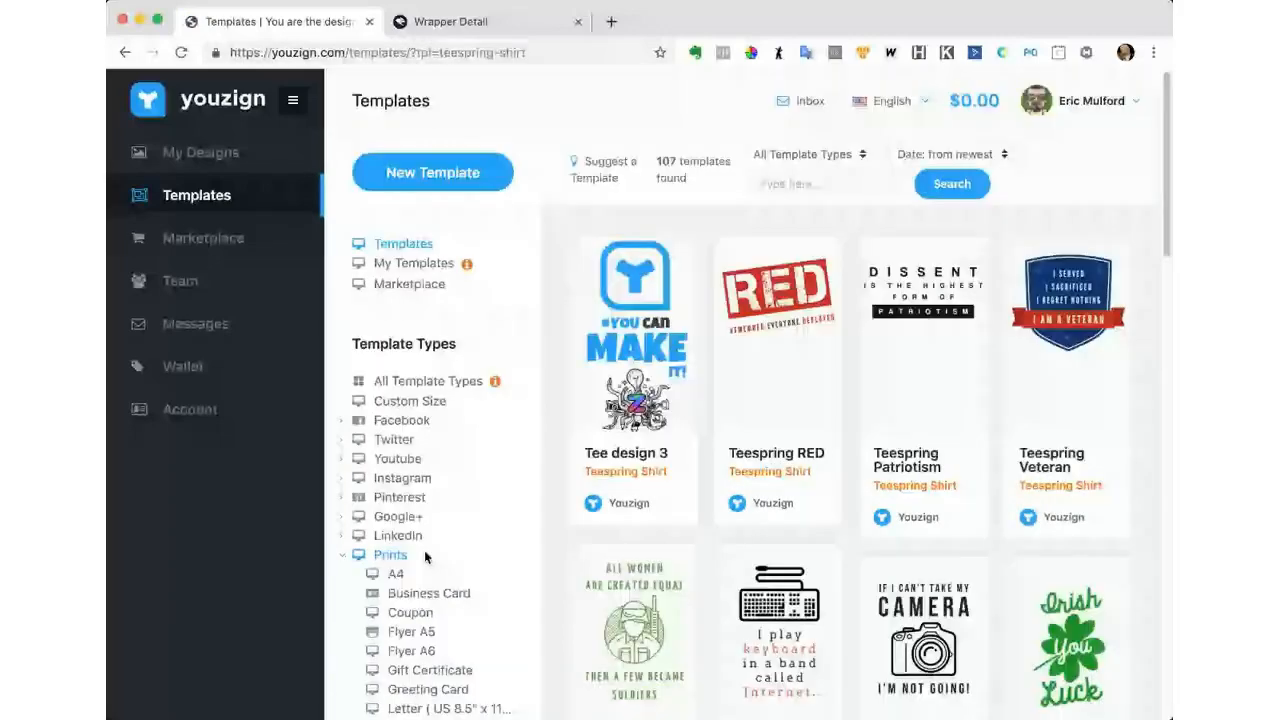
Start a new design from the Tee design 3 template and save it with the title Webi09.
{"action": "mouse_move", "coordinate": [641, 379]}
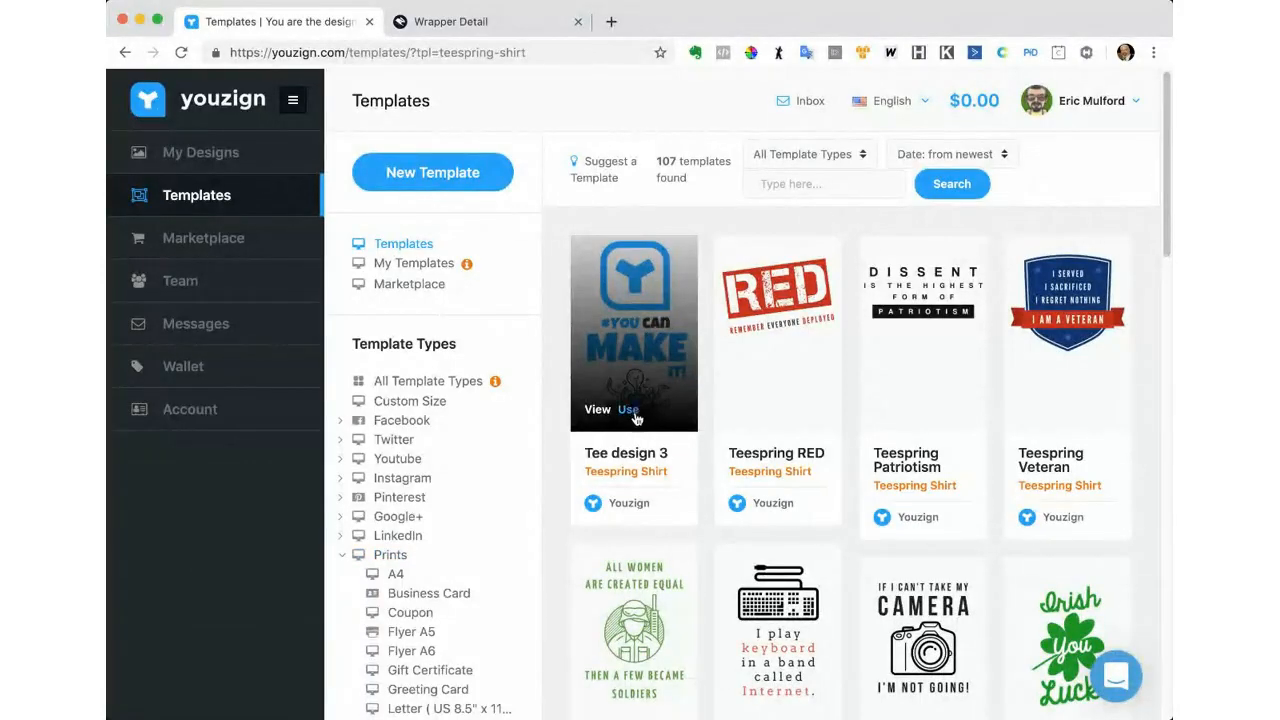
{"action": "left_click", "coordinate": [630, 410]}
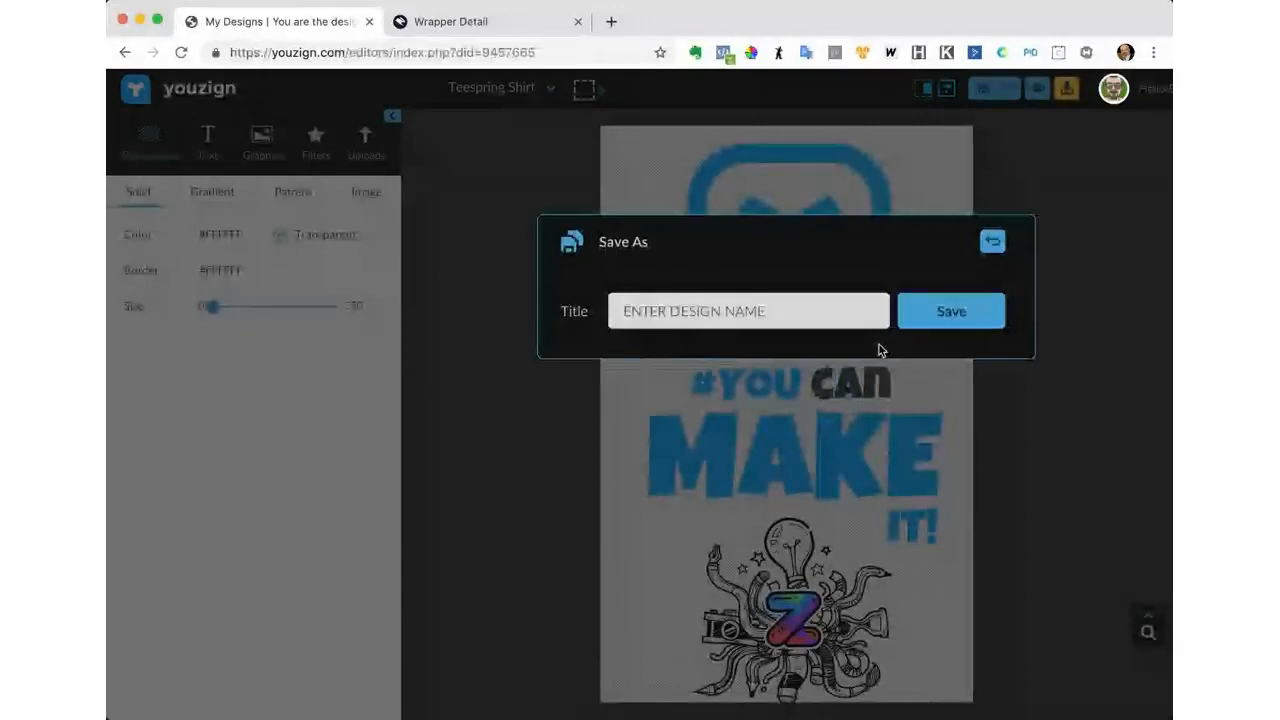
{"action": "left_click", "coordinate": [828, 297]}
{"action": "type", "text": "Web"}
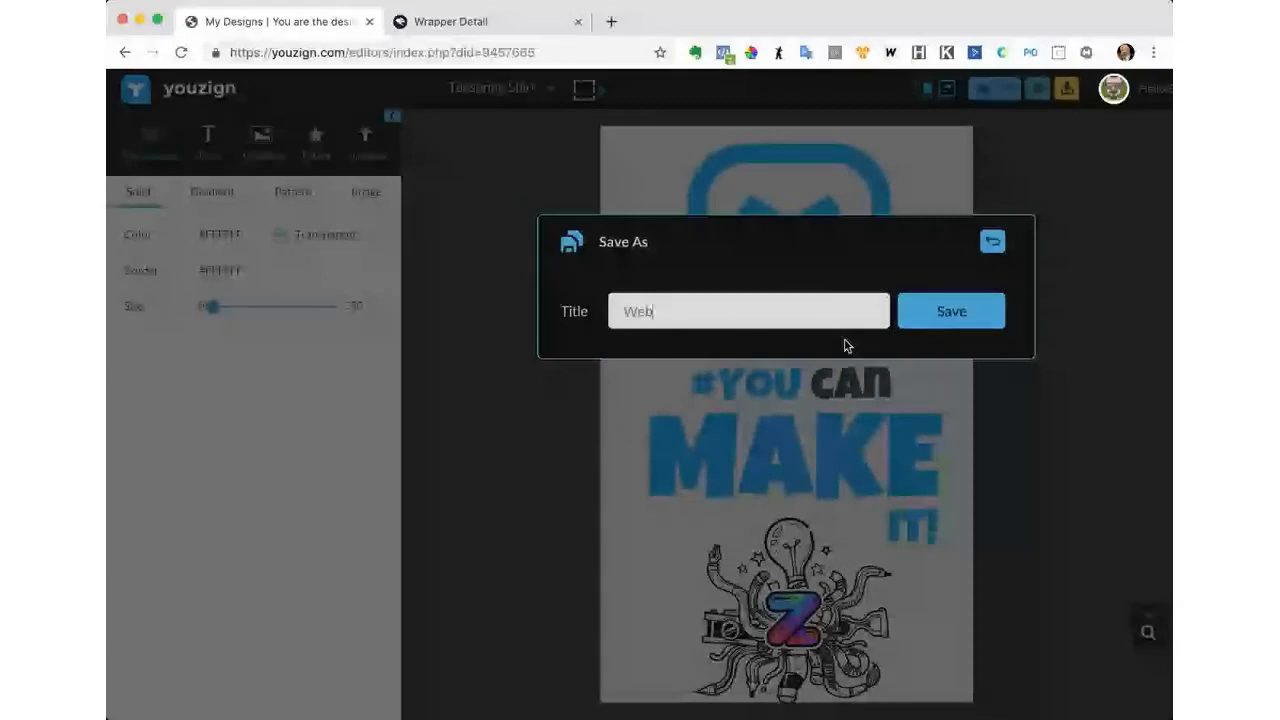
{"action": "type", "text": "i09"}
{"action": "left_click", "coordinate": [955, 314]}
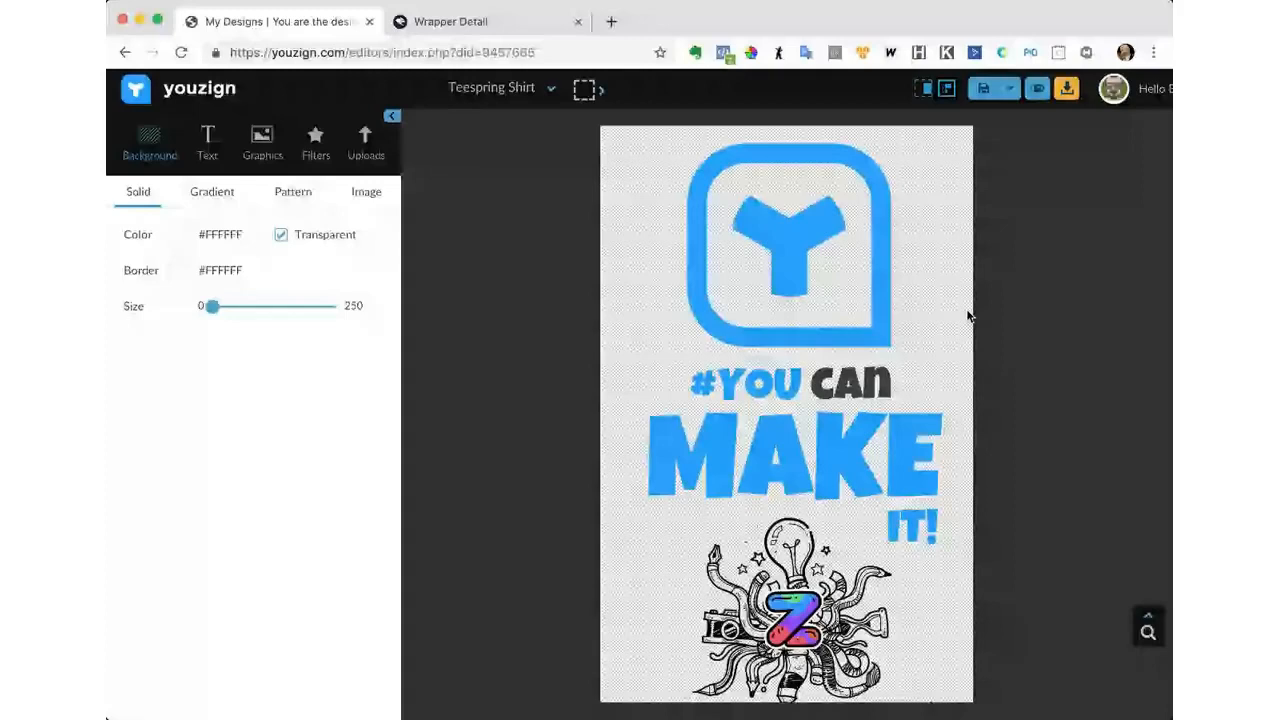
Shift the tentacle illustration on the canvas and move the MAKE and IT! text up over the Y logo.
{"action": "left_click", "coordinate": [792, 601]}
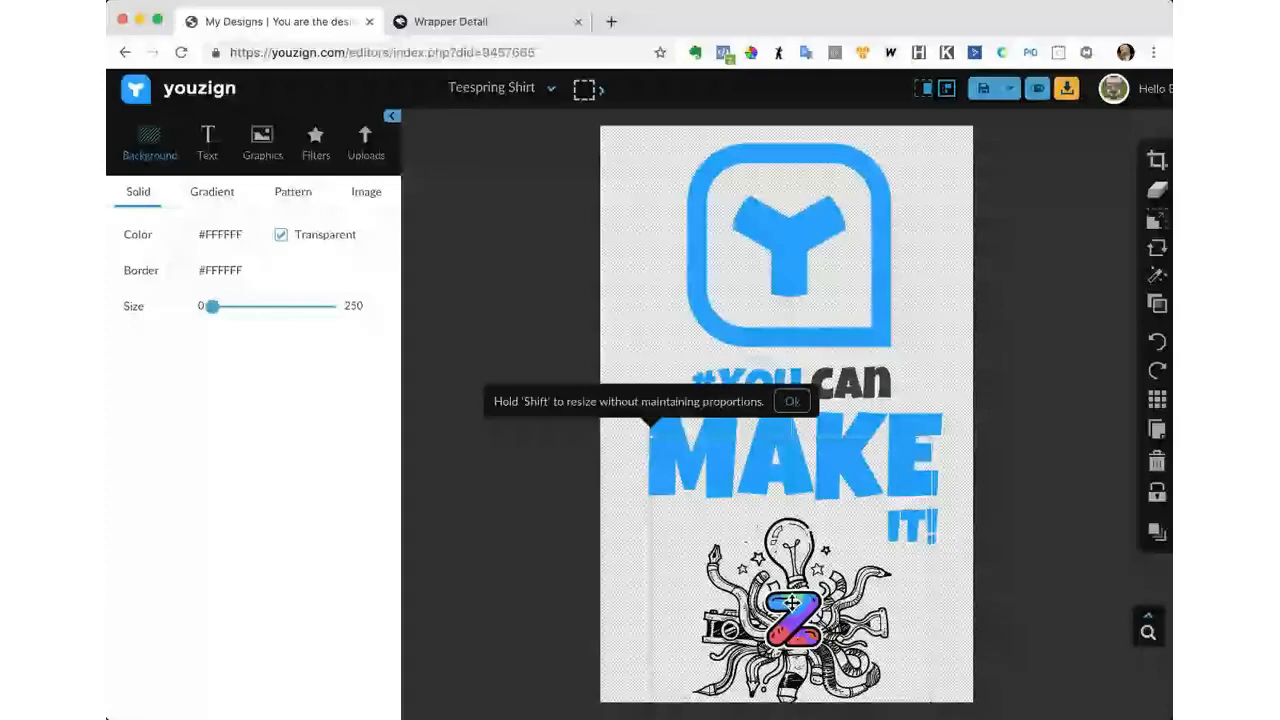
{"action": "left_click_drag", "start_coordinate": [792, 601], "coordinate": [792, 540]}
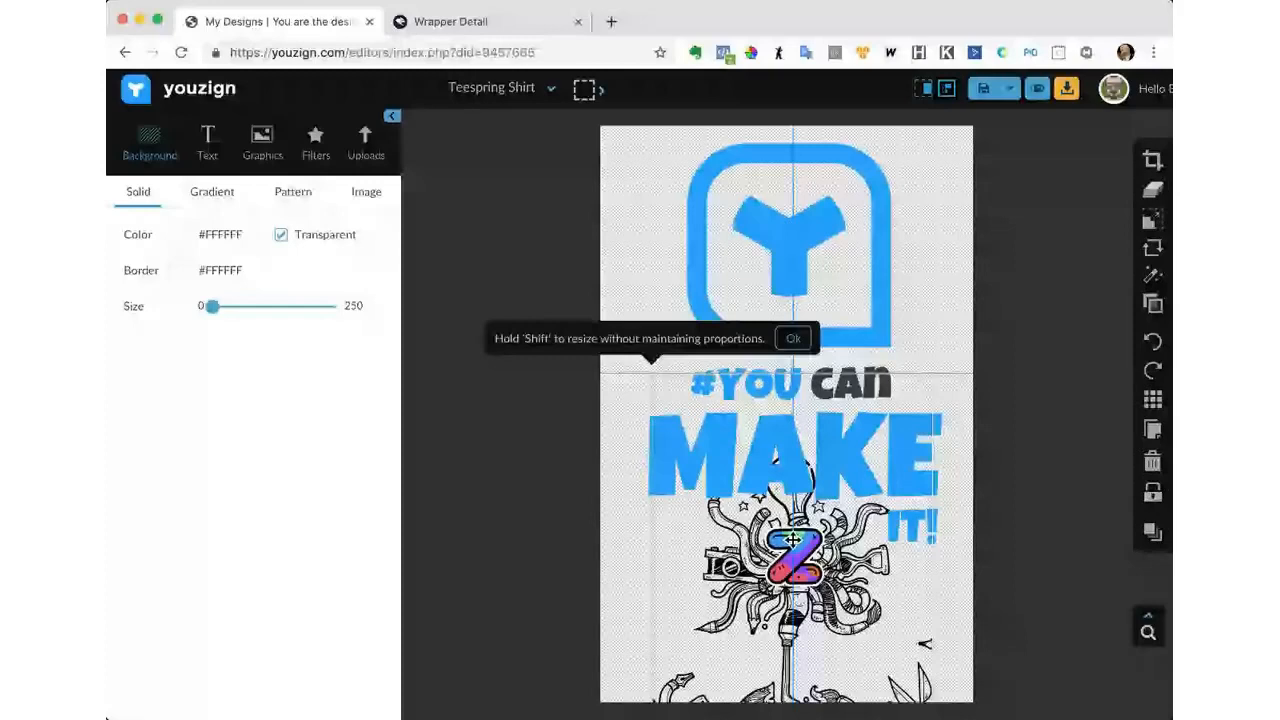
{"action": "left_click_drag", "start_coordinate": [792, 540], "coordinate": [795, 595]}
{"action": "left_click_drag", "start_coordinate": [891, 466], "coordinate": [884, 398]}
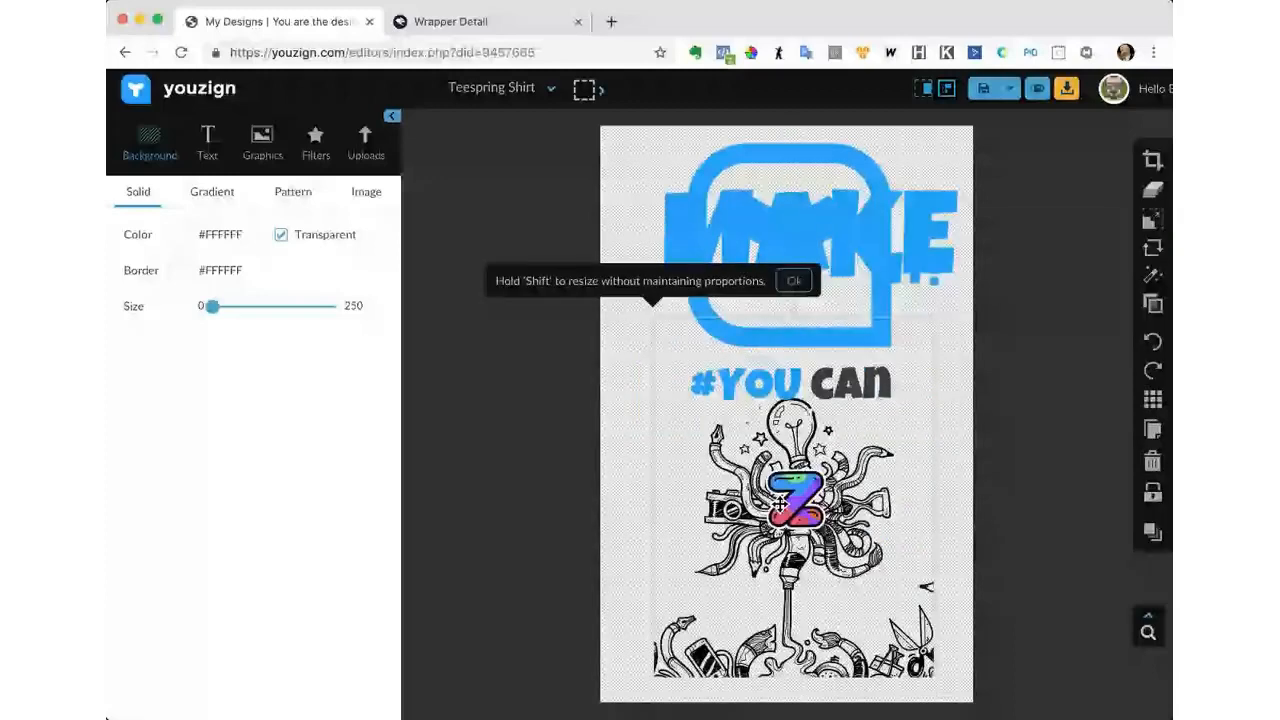
Adjust the position of the tentacle illustration so it sits just below the #YOU CAN text.
{"action": "left_click_drag", "start_coordinate": [780, 504], "coordinate": [816, 541]}
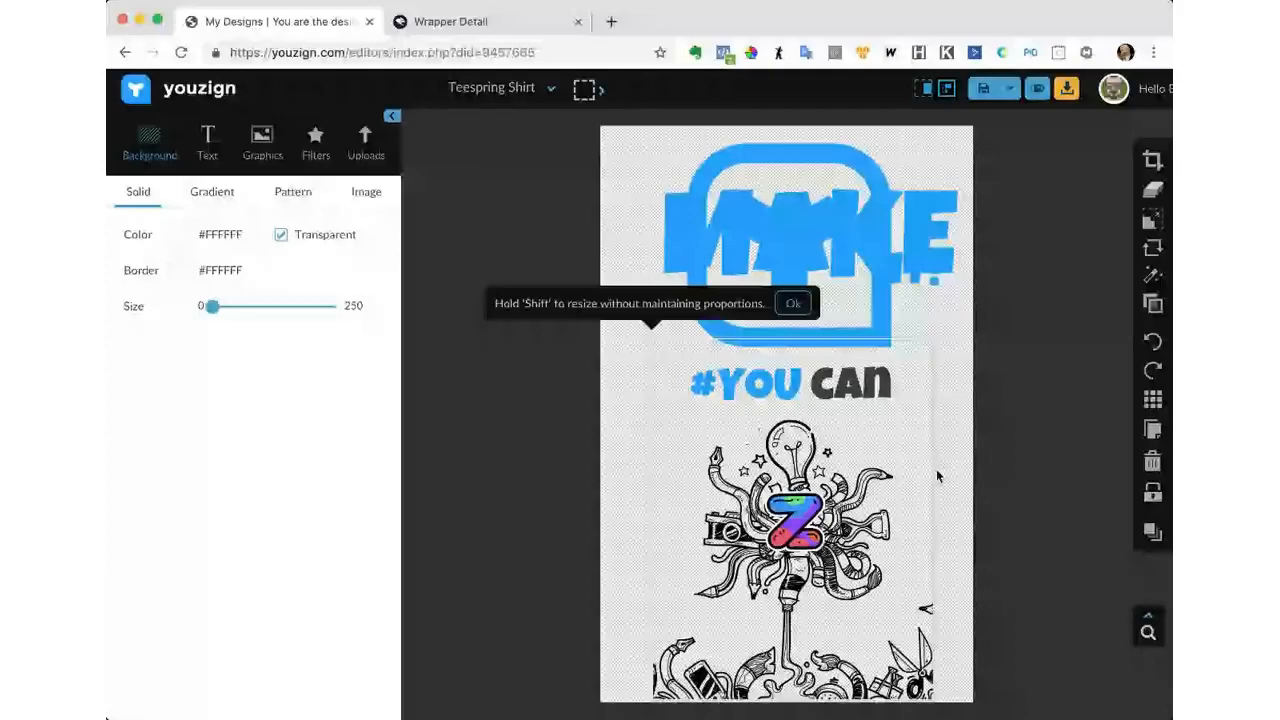
{"action": "left_click_drag", "start_coordinate": [926, 456], "coordinate": [929, 449]}
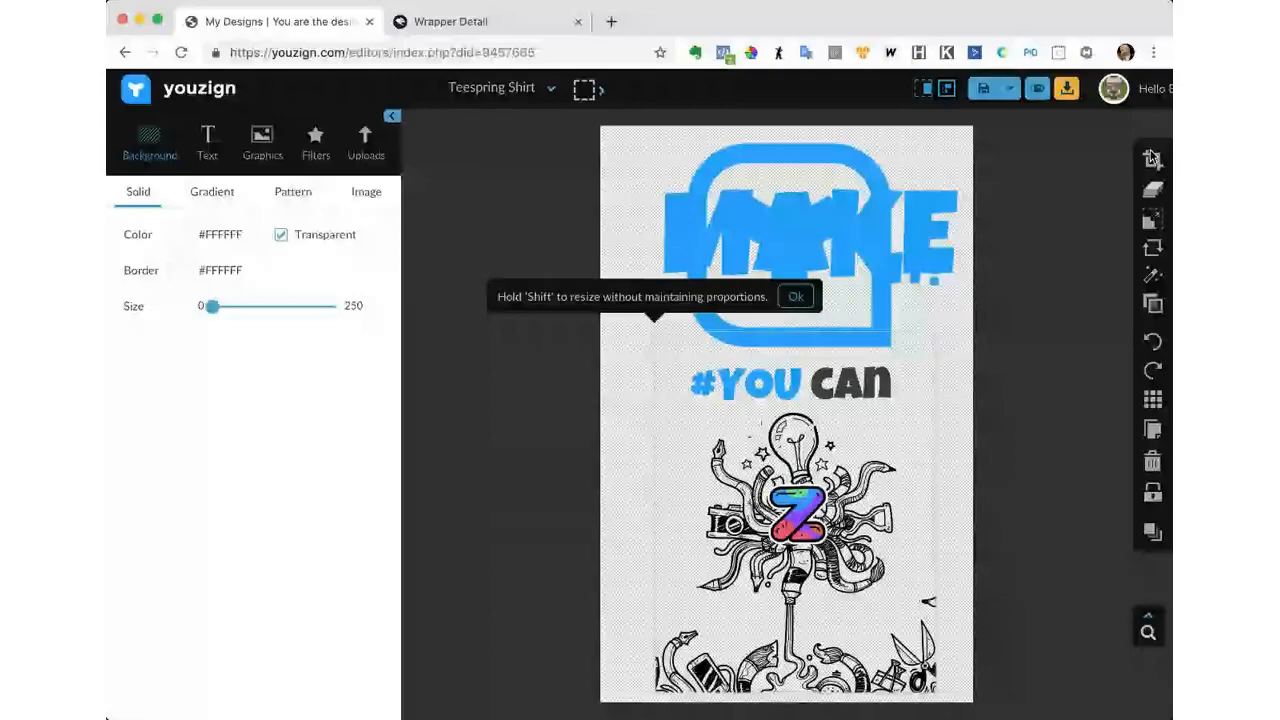
{"action": "left_click", "coordinate": [1152, 158]}
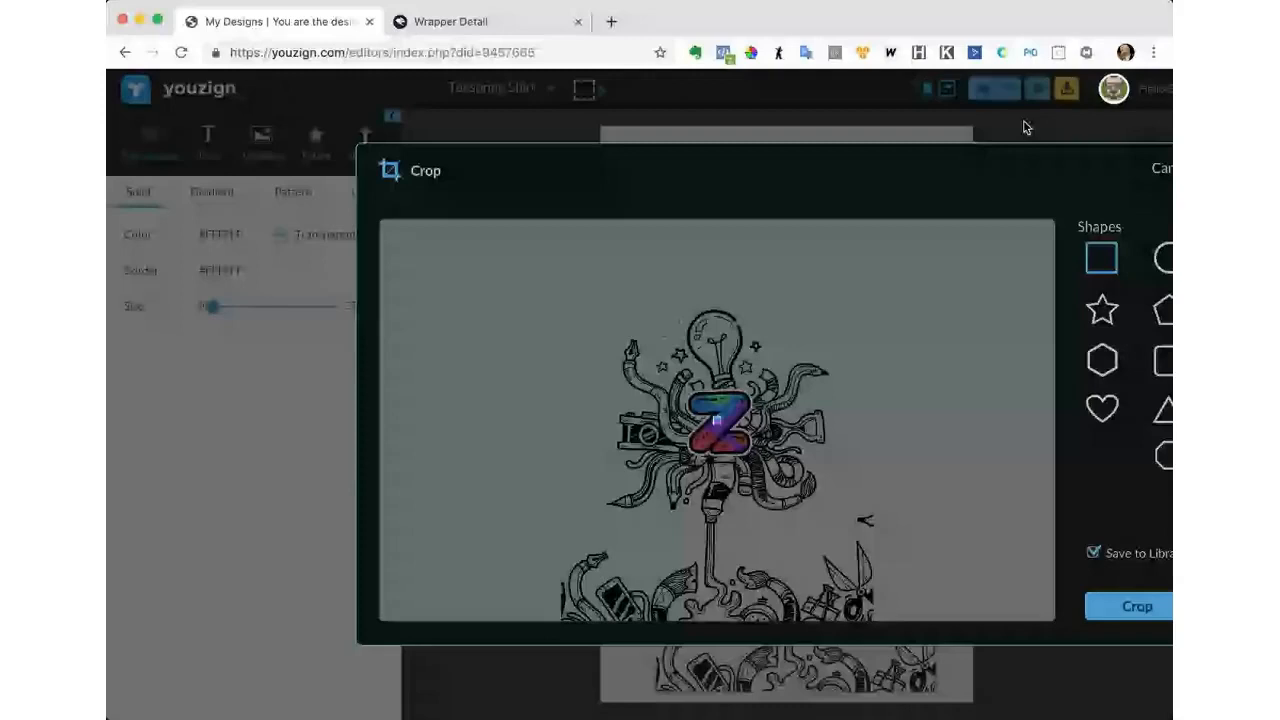
{"action": "left_click", "coordinate": [1157, 170]}
{"action": "left_click_drag", "start_coordinate": [802, 510], "coordinate": [802, 504]}
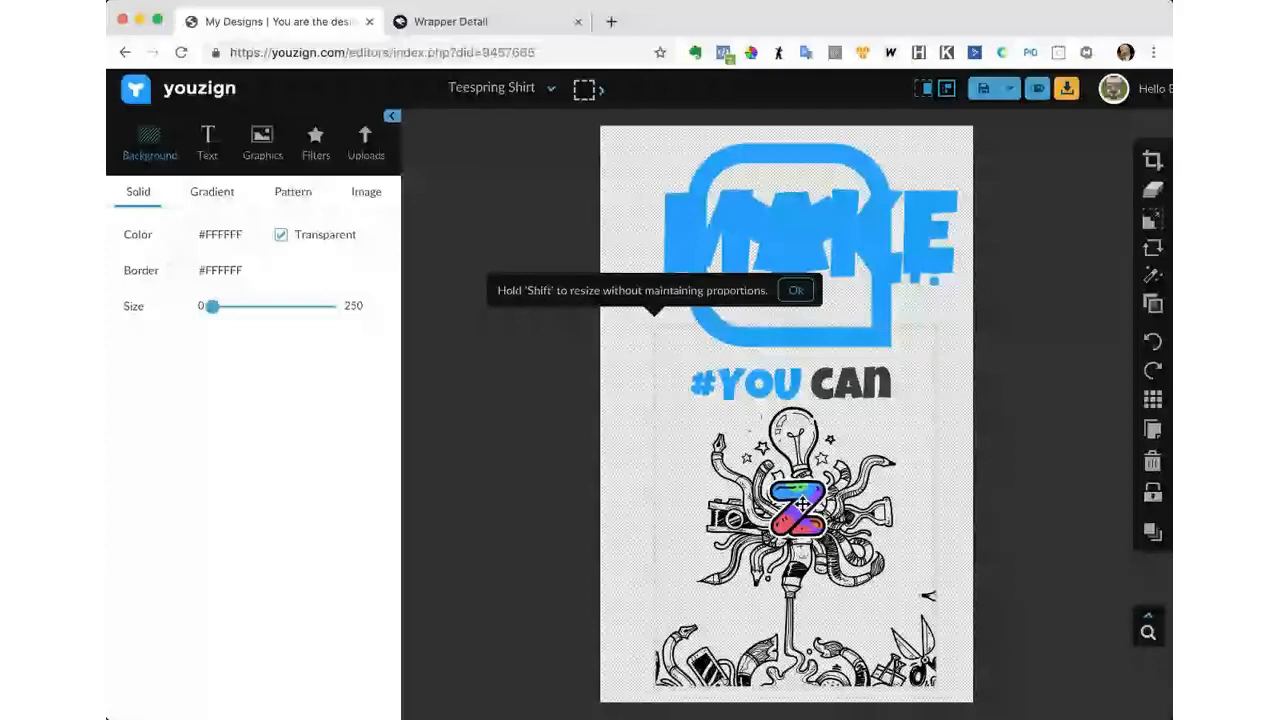
{"action": "left_click_drag", "start_coordinate": [802, 504], "coordinate": [809, 501]}
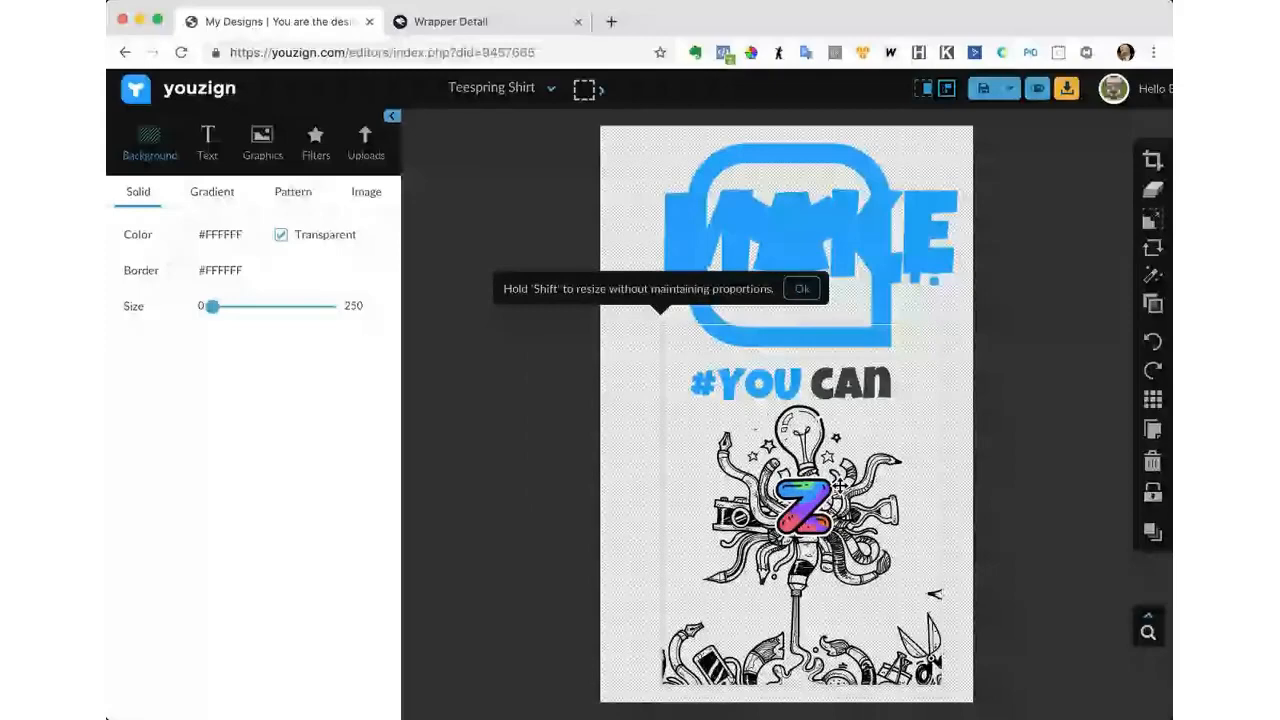
Crop the illustration with a circle shape enclosing the lightbulb, the colourful Z and its tentacles, with saving to the library enabled.
{"action": "left_click", "coordinate": [1152, 160]}
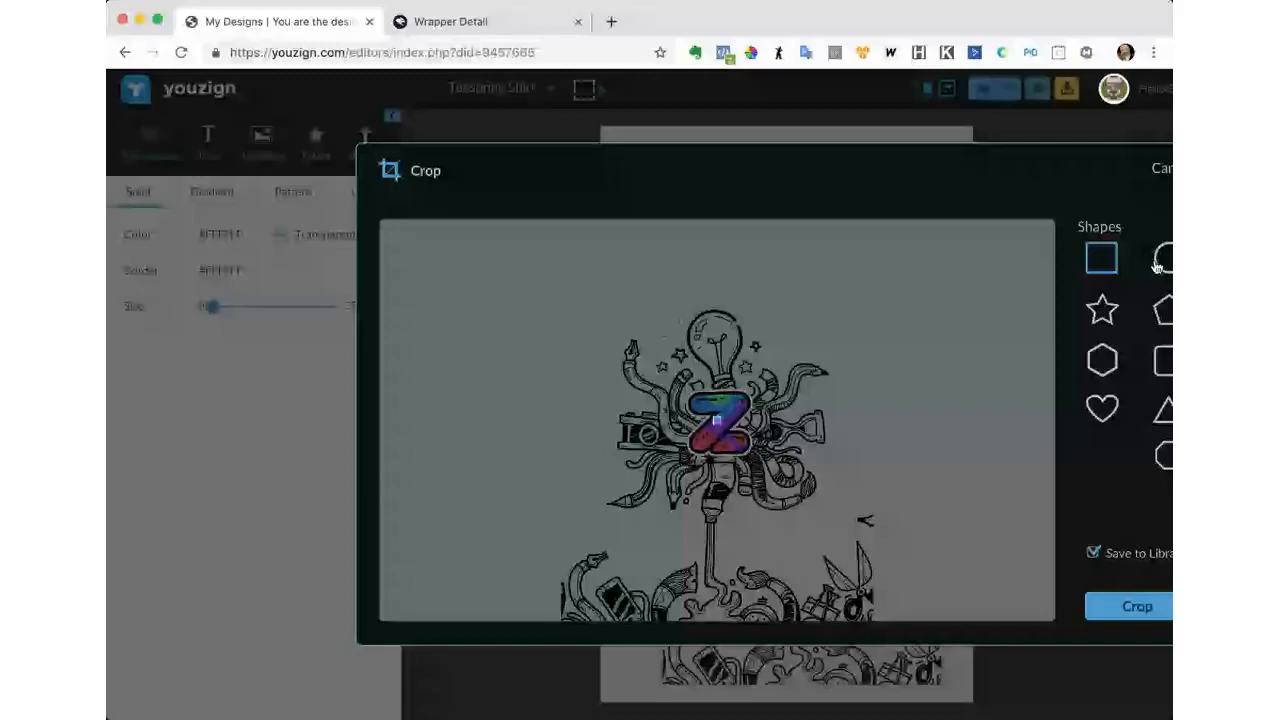
{"action": "left_click", "coordinate": [1157, 265]}
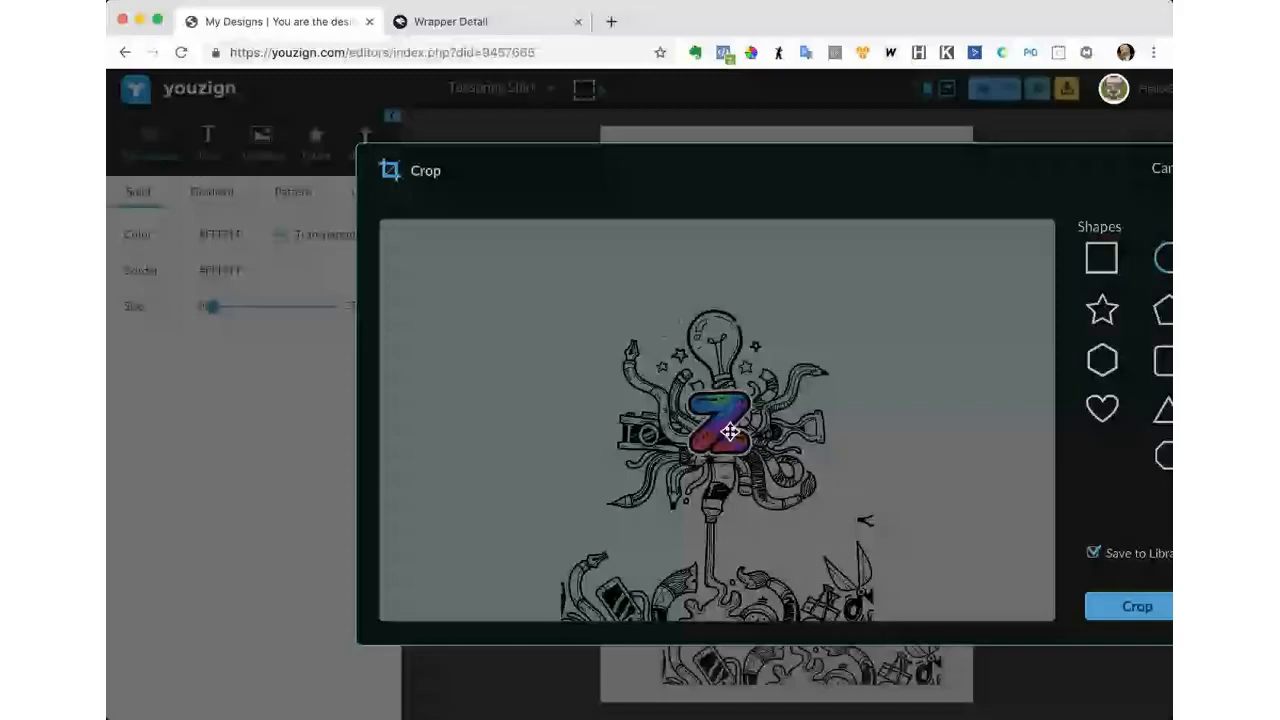
{"action": "left_click_drag", "start_coordinate": [730, 432], "coordinate": [580, 326]}
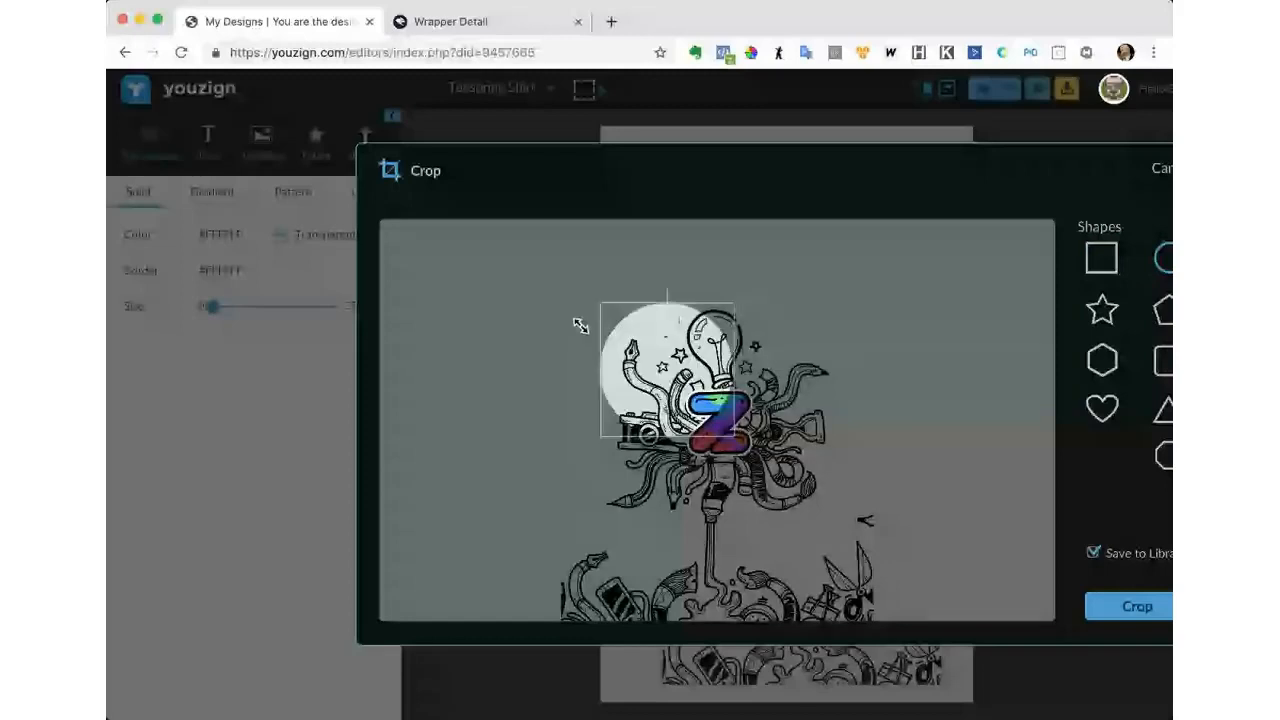
{"action": "left_click_drag", "start_coordinate": [580, 326], "coordinate": [480, 290]}
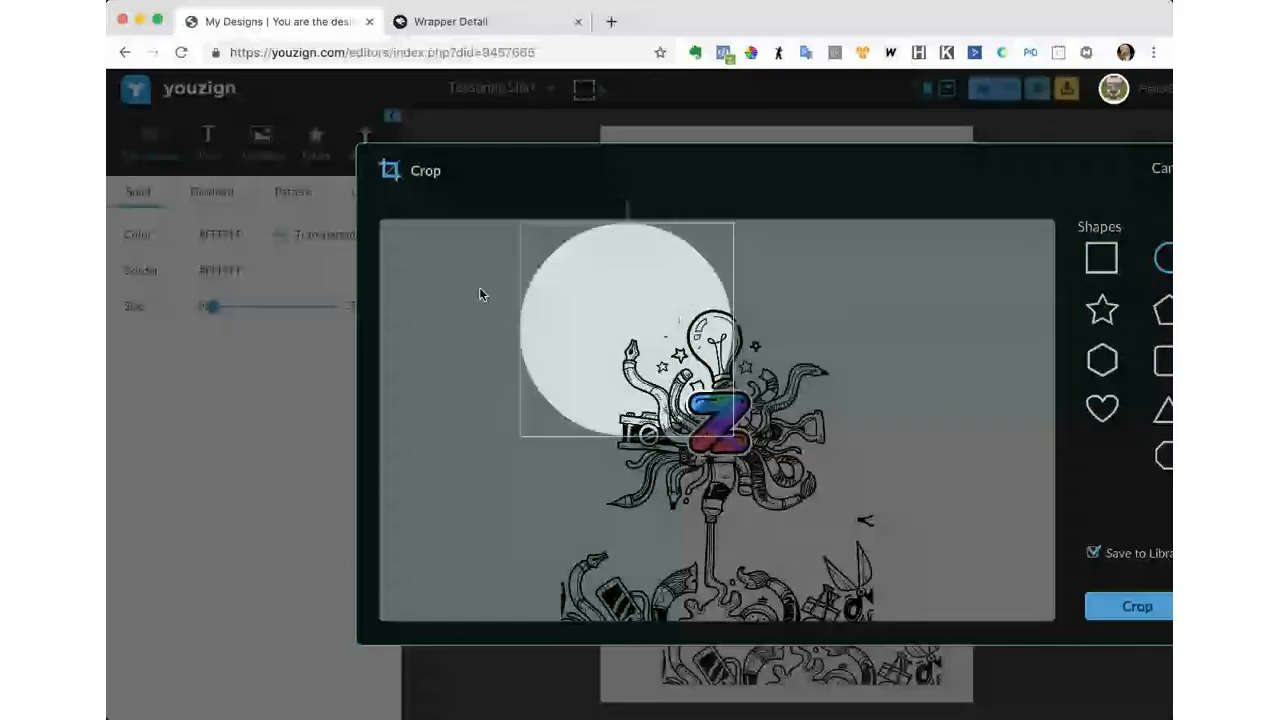
{"action": "left_click_drag", "start_coordinate": [651, 352], "coordinate": [718, 428]}
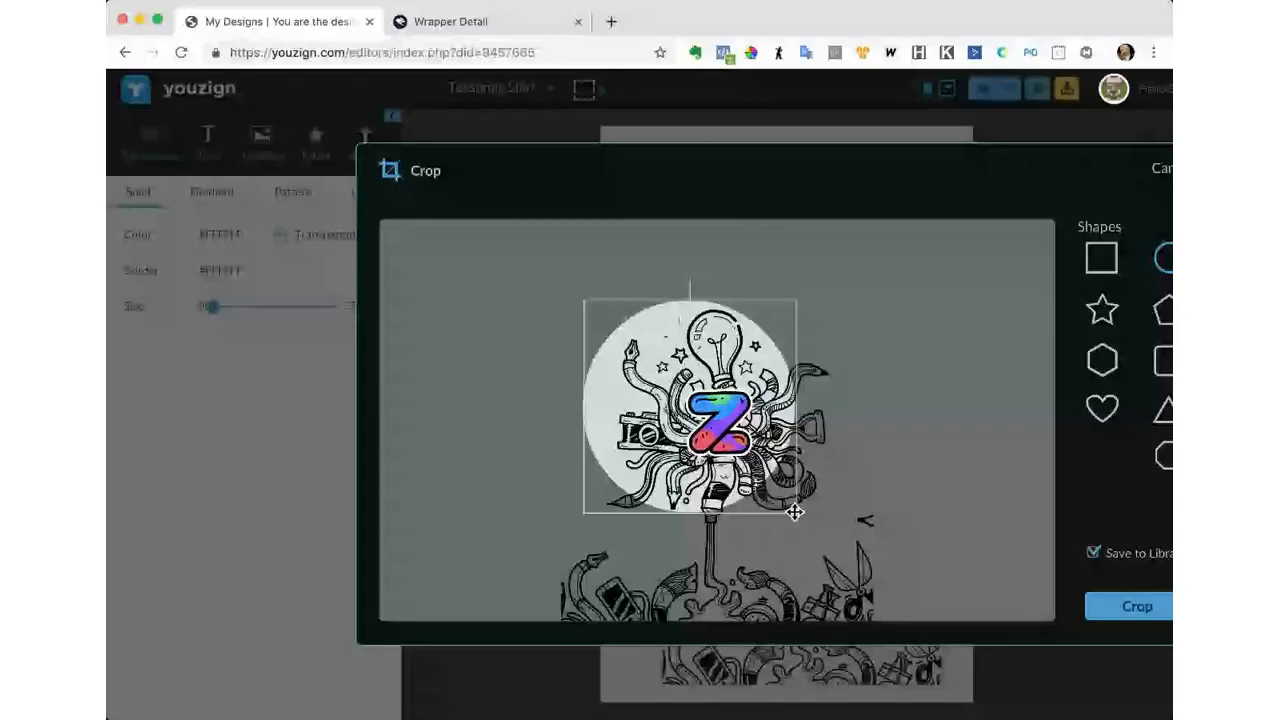
{"action": "left_click_drag", "start_coordinate": [794, 512], "coordinate": [868, 584]}
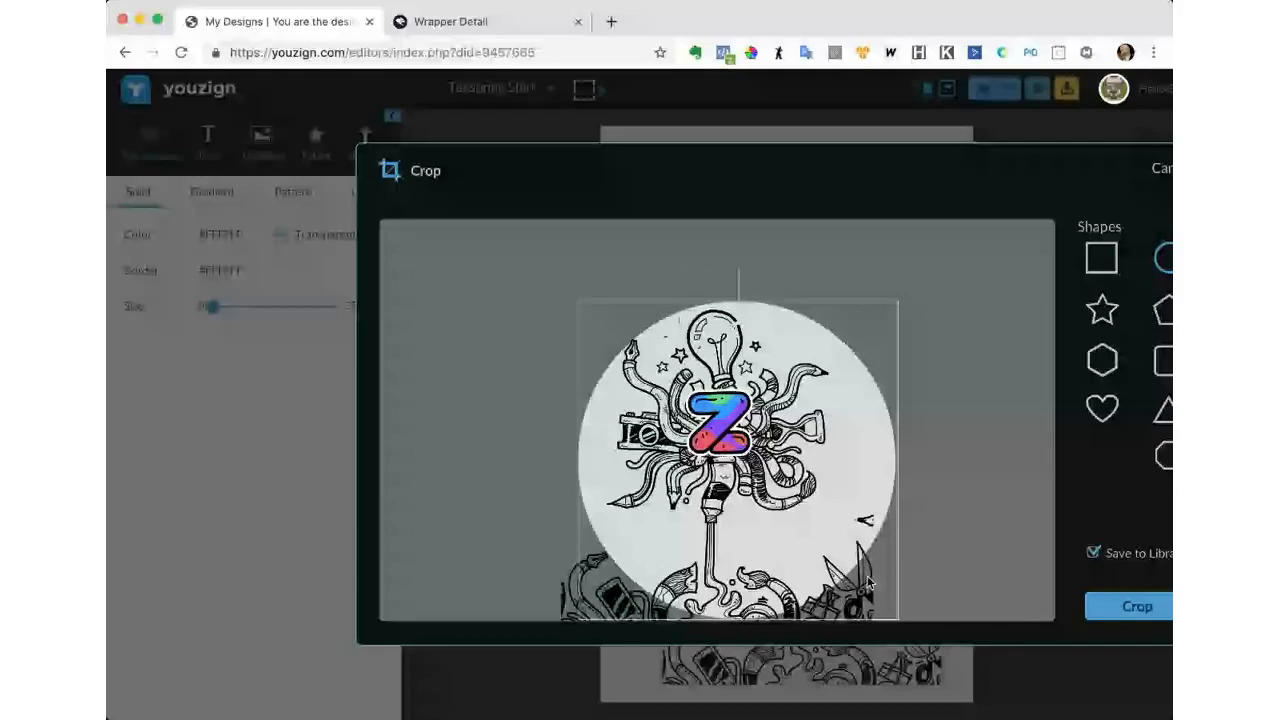
{"action": "left_click_drag", "start_coordinate": [868, 584], "coordinate": [848, 527]}
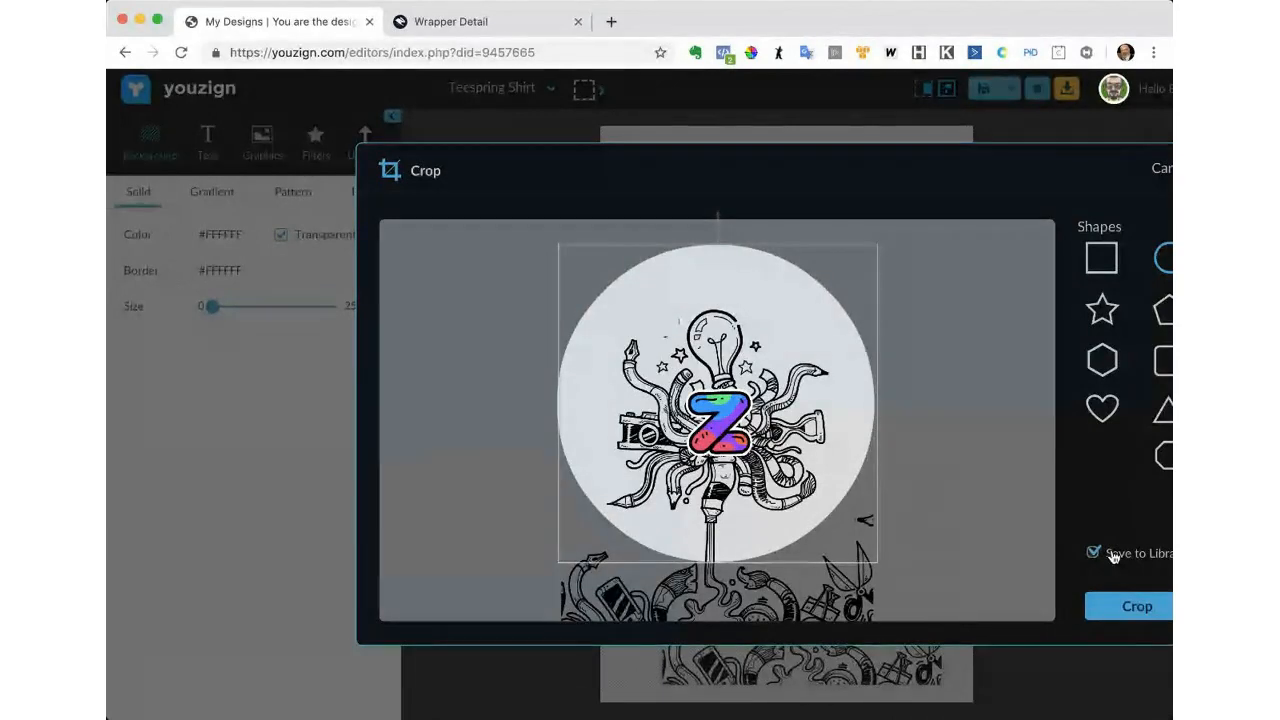
{"action": "left_click", "coordinate": [1130, 607]}
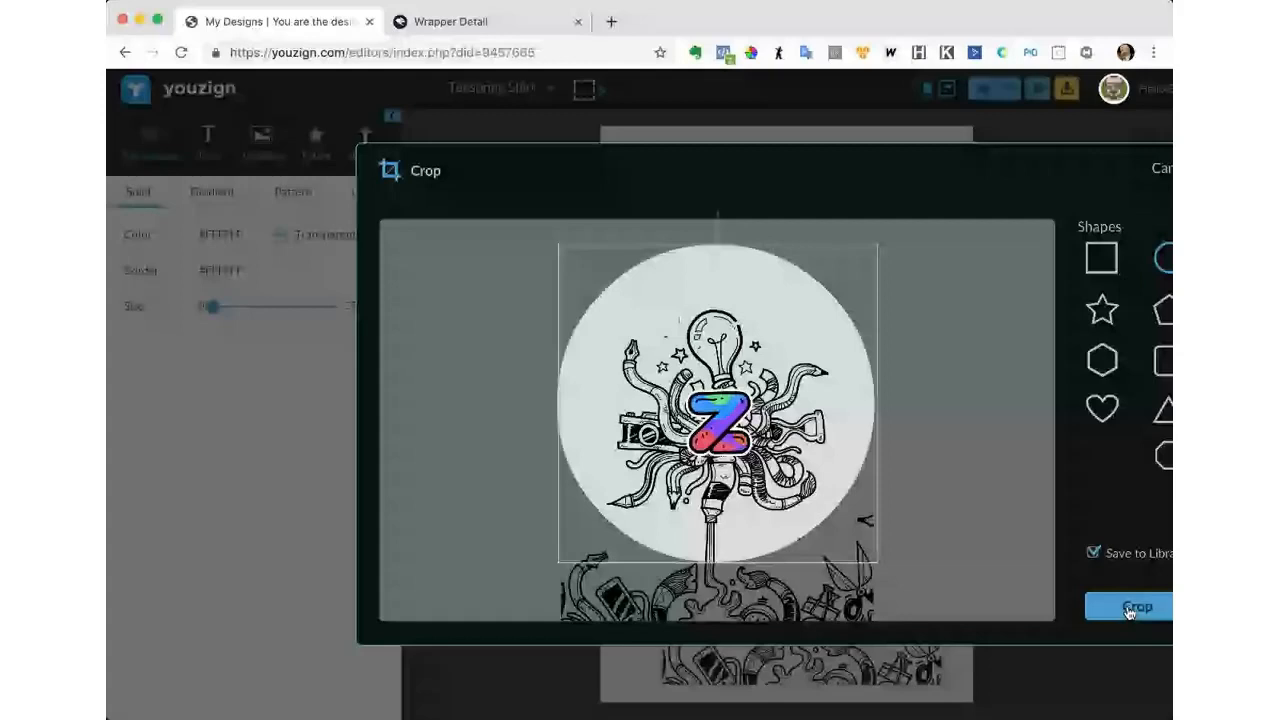
{"action": "left_click", "coordinate": [1129, 608]}
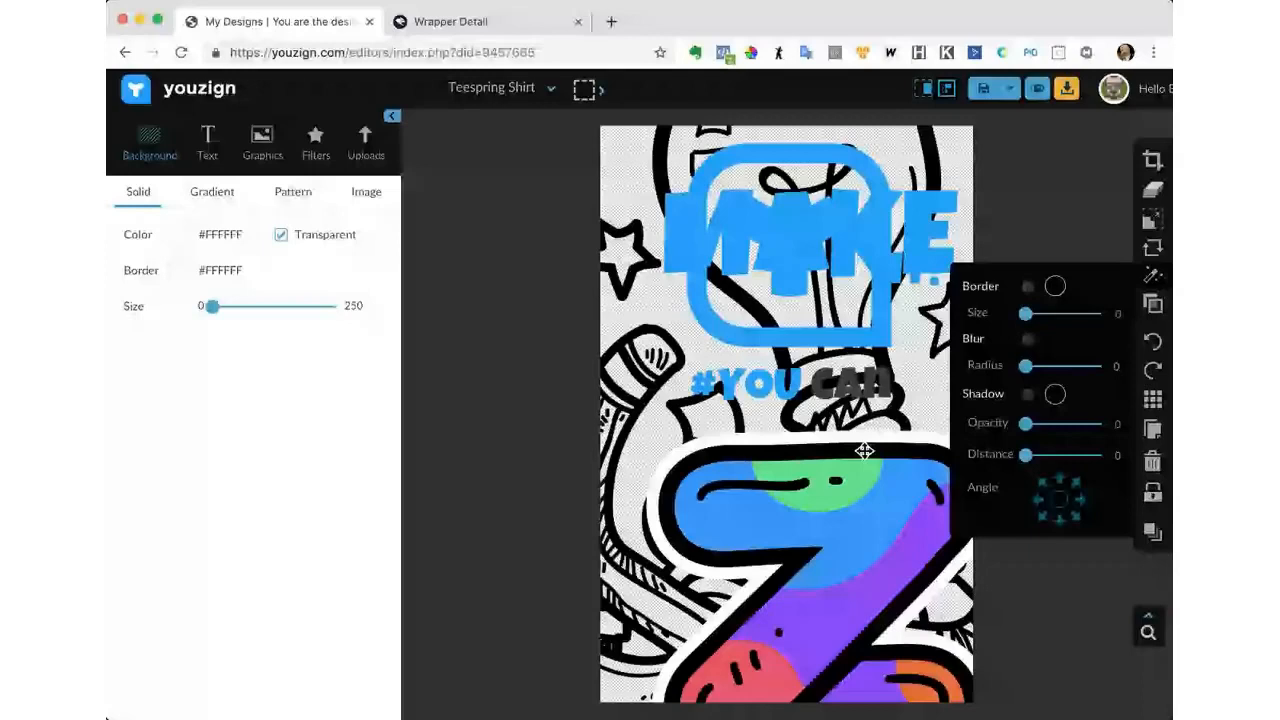
Delete the Y logo and the MAKE, IT! and #YOU CAN text from the shirt design.
{"action": "left_click", "coordinate": [781, 248]}
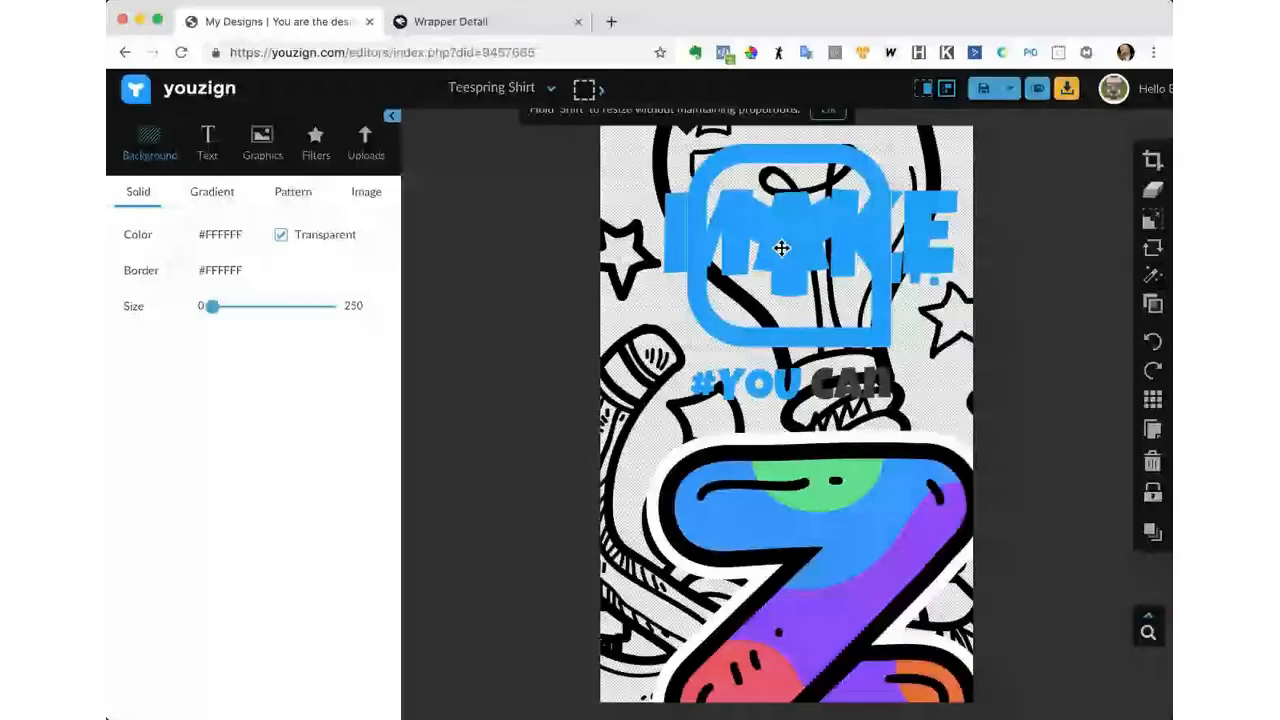
{"action": "left_click", "coordinate": [1152, 461]}
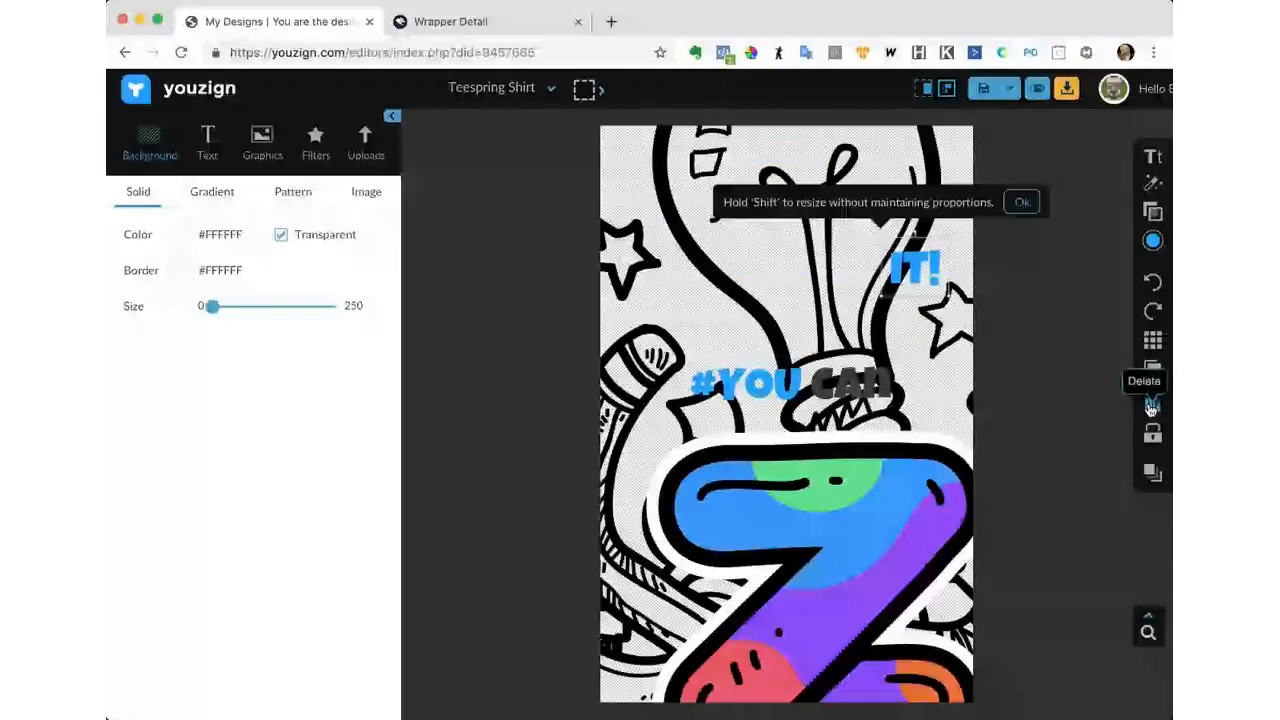
{"action": "left_click", "coordinate": [1150, 406]}
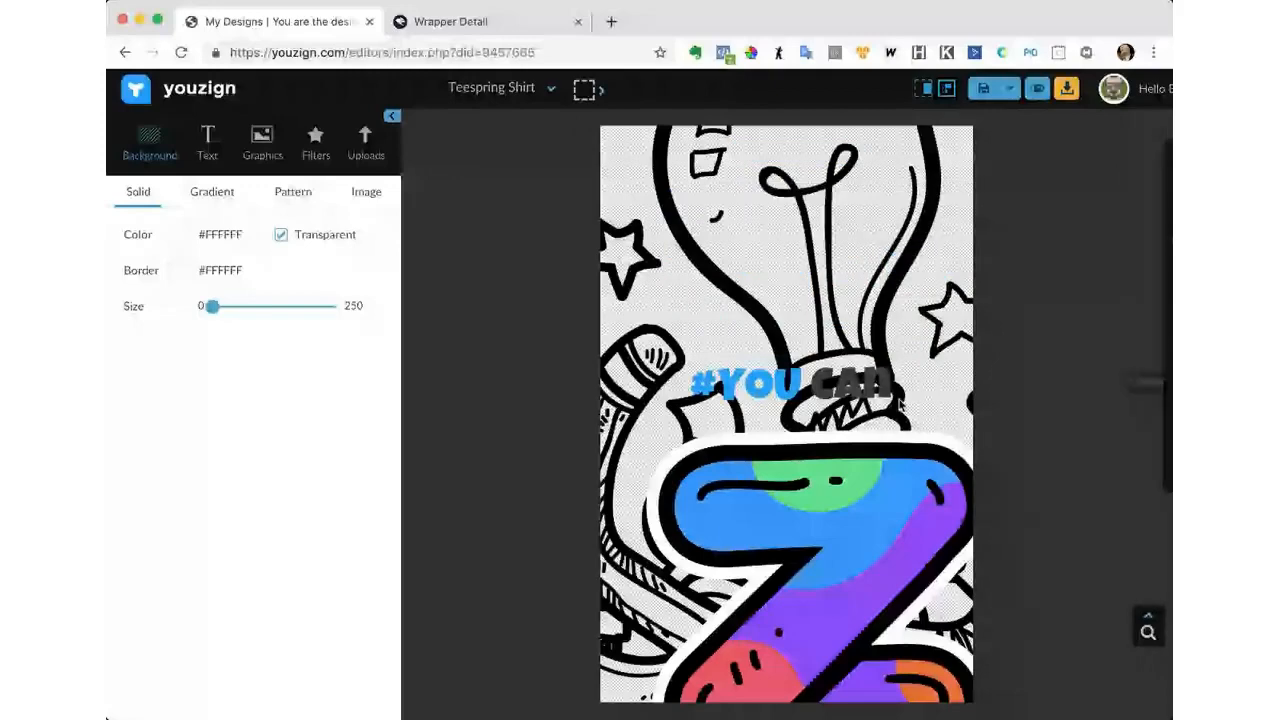
{"action": "left_click", "coordinate": [884, 383]}
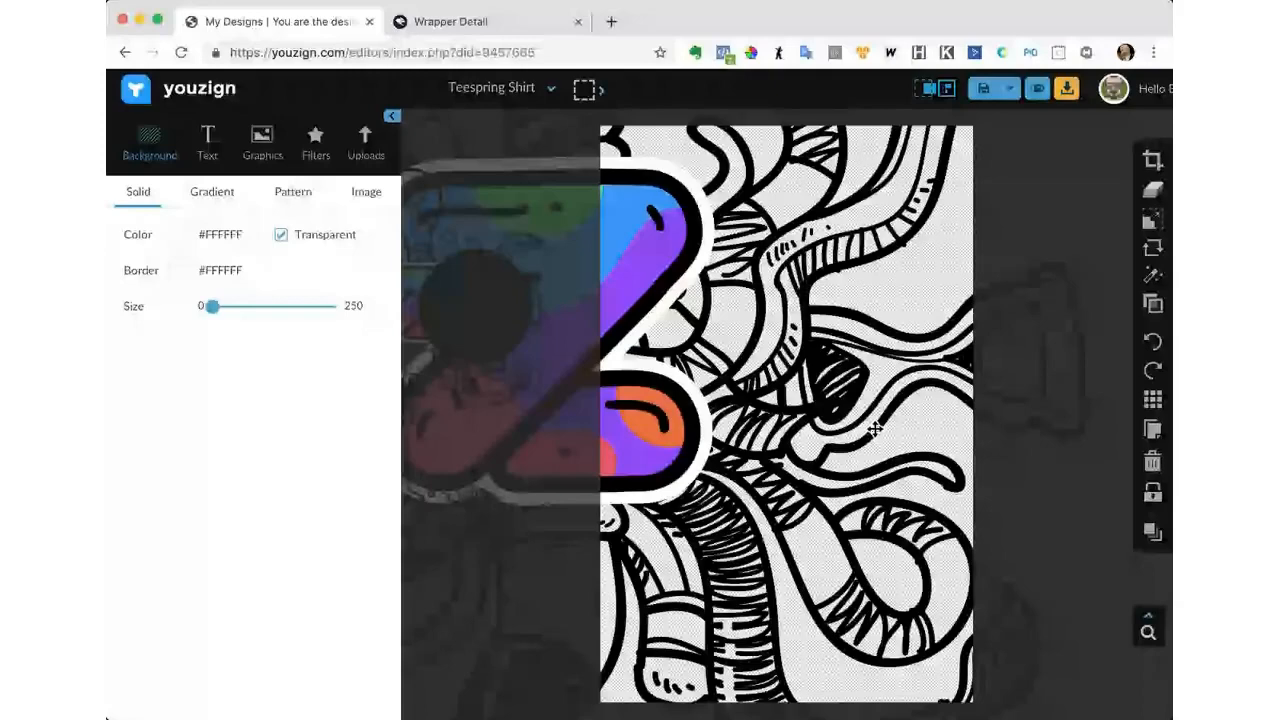
Move the oversized tentacle illustration up until its corner is reachable and scale it down to fit the shirt canvas.
{"action": "left_click_drag", "start_coordinate": [875, 429], "coordinate": [770, 313]}
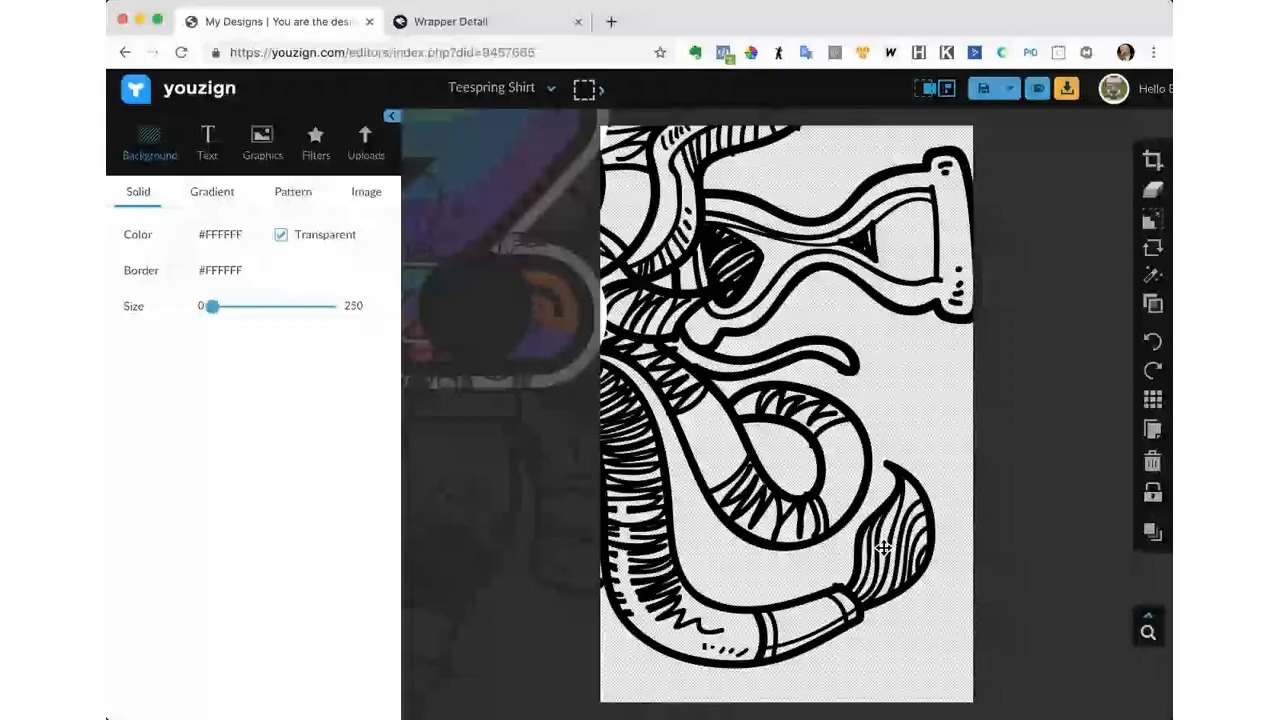
{"action": "left_click_drag", "start_coordinate": [883, 548], "coordinate": [771, 410]}
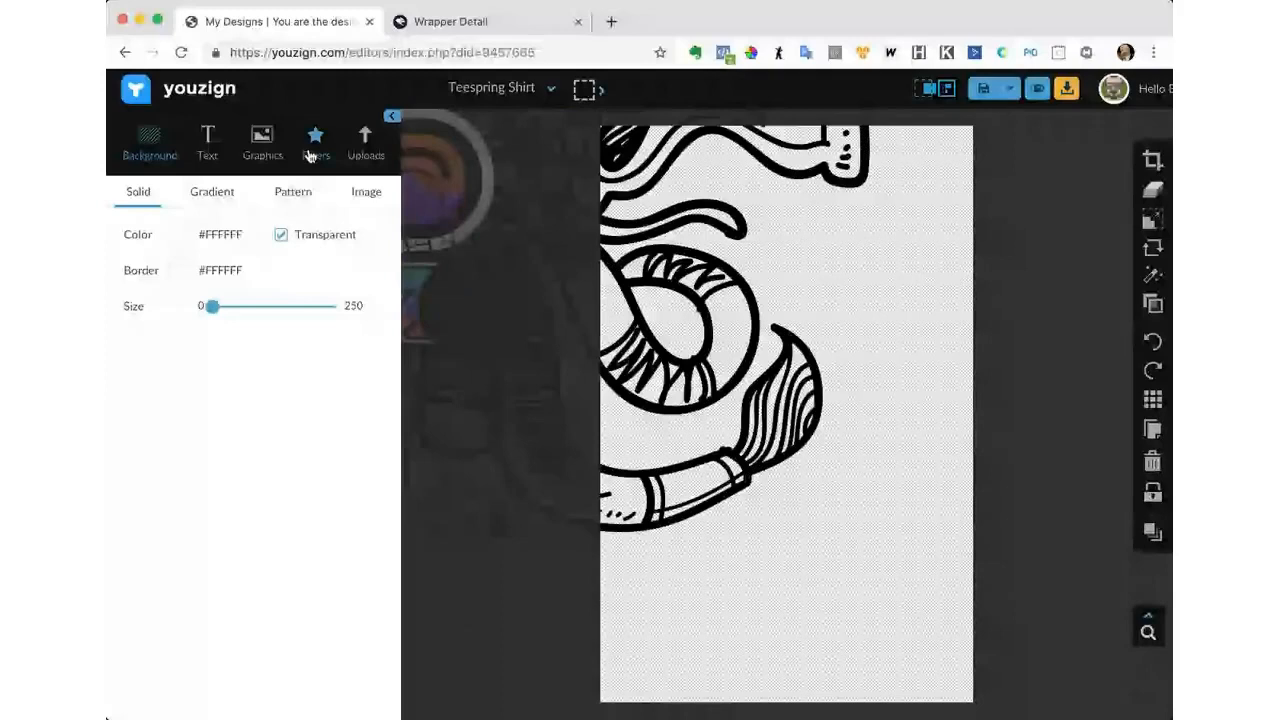
{"action": "left_click", "coordinate": [367, 155]}
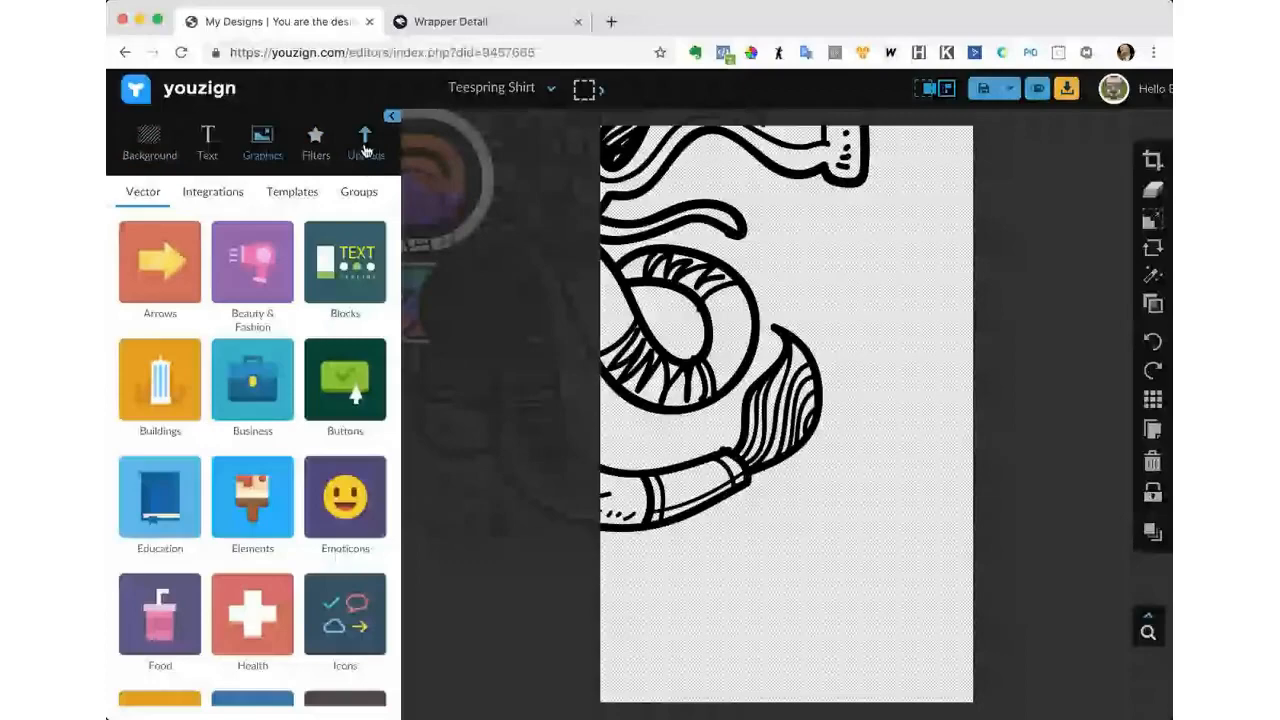
{"action": "left_click", "coordinate": [365, 148]}
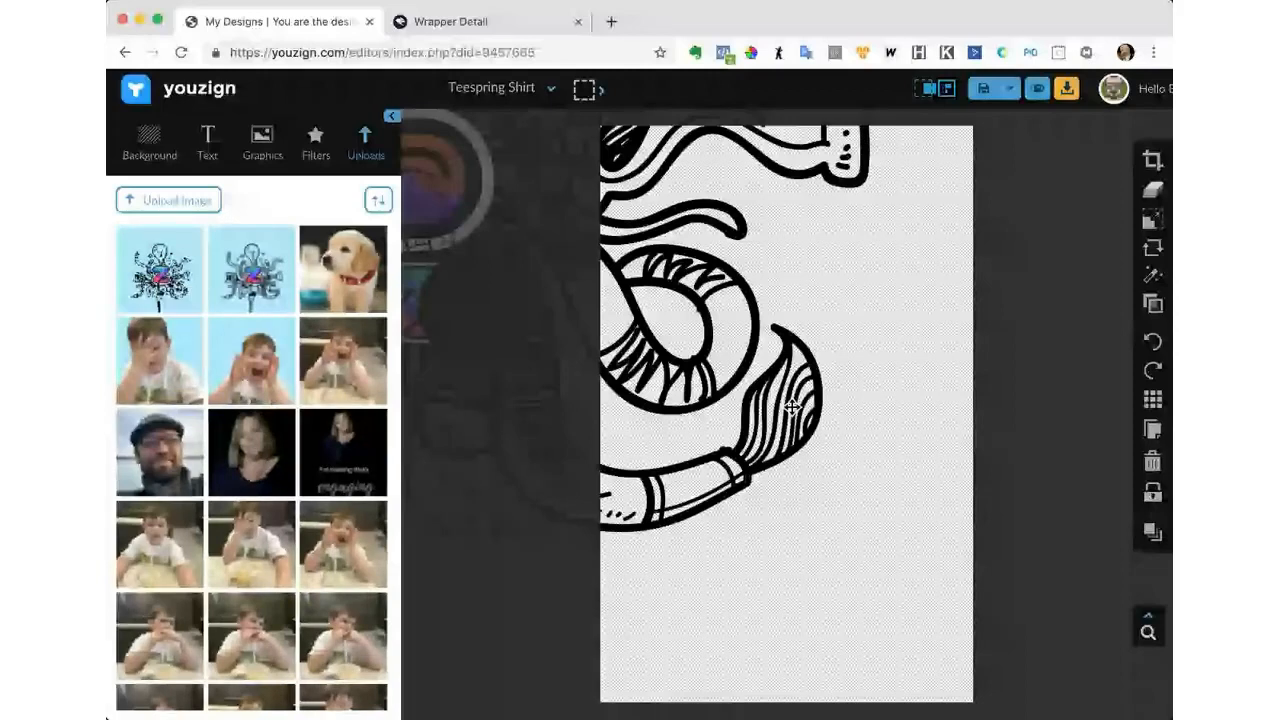
{"action": "left_click_drag", "start_coordinate": [790, 407], "coordinate": [700, 270]}
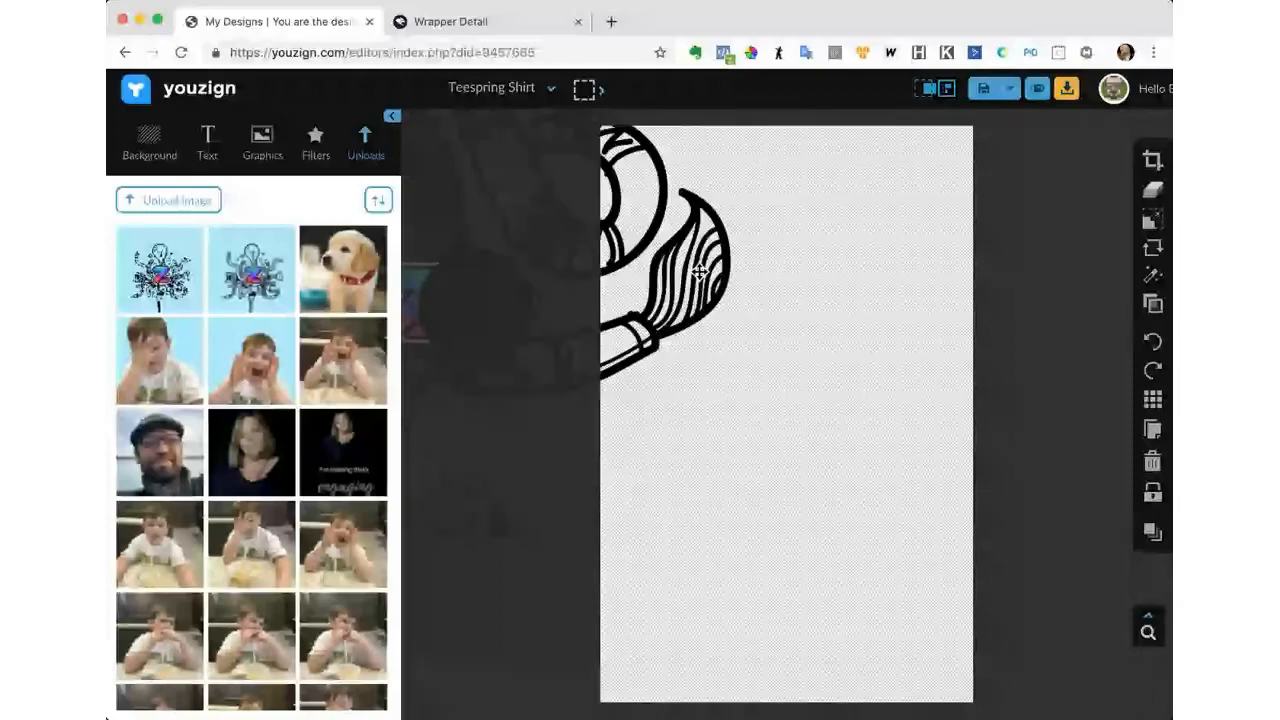
{"action": "left_click_drag", "start_coordinate": [700, 270], "coordinate": [697, 266]}
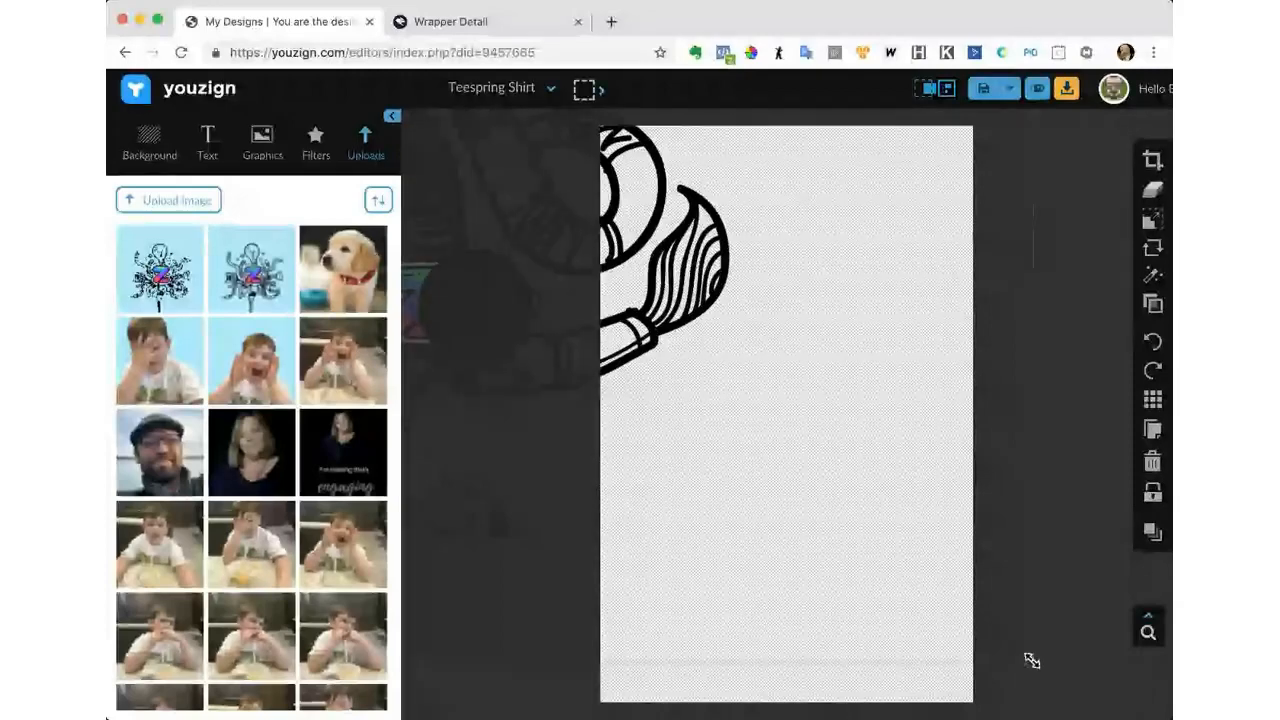
{"action": "left_click_drag", "start_coordinate": [1032, 660], "coordinate": [580, 194]}
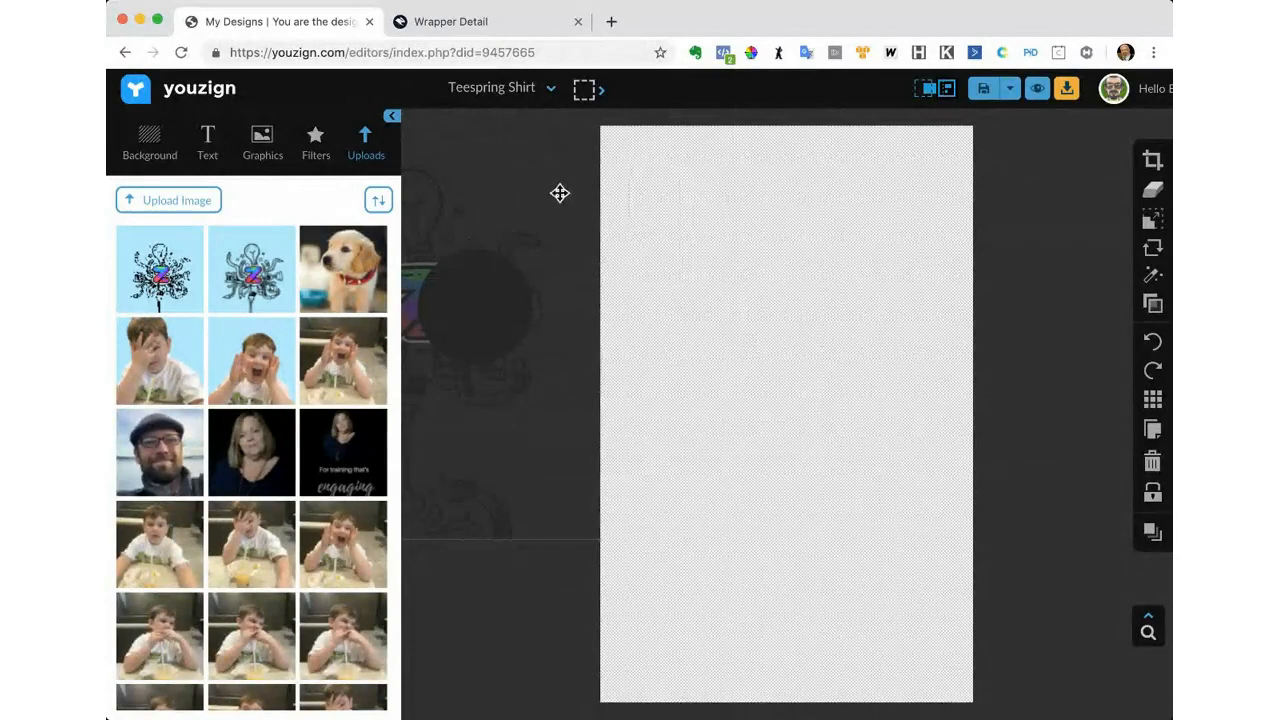
Centre the shrunken tentacle illustration on the shirt canvas and delete the leftover dark circle beside the canvas.
{"action": "left_click_drag", "start_coordinate": [554, 196], "coordinate": [917, 299]}
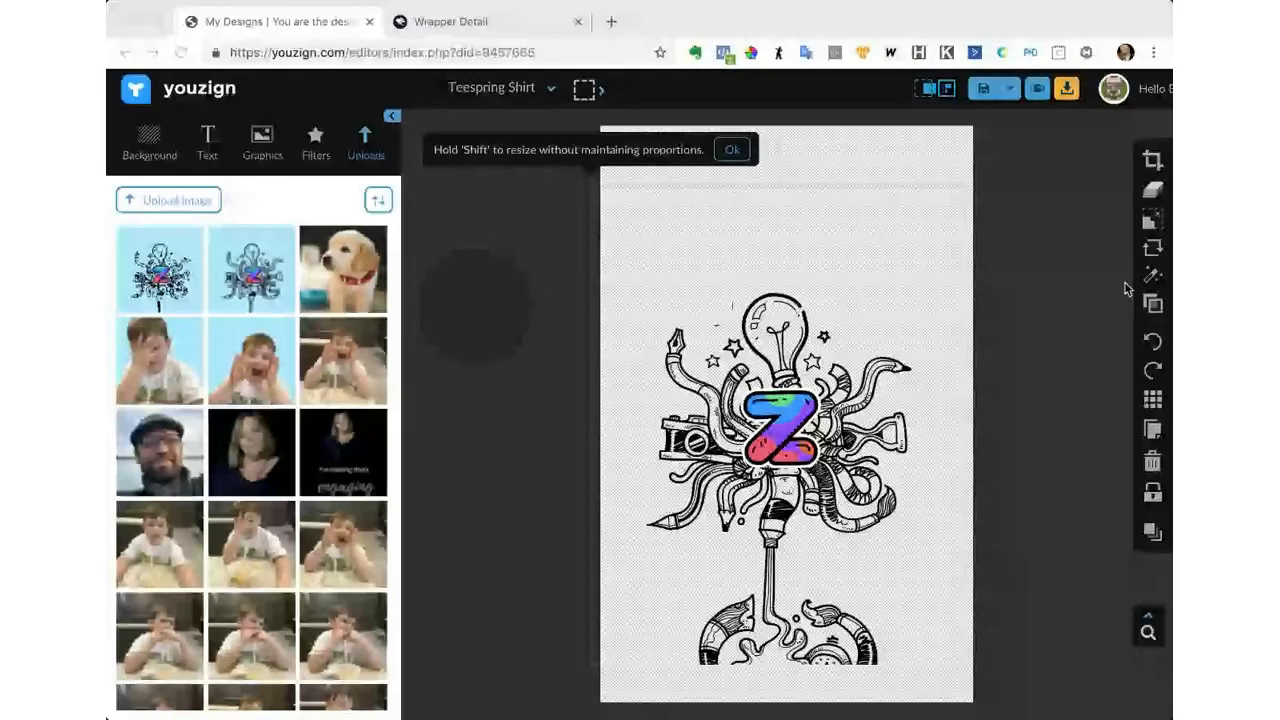
{"action": "left_click", "coordinate": [926, 94]}
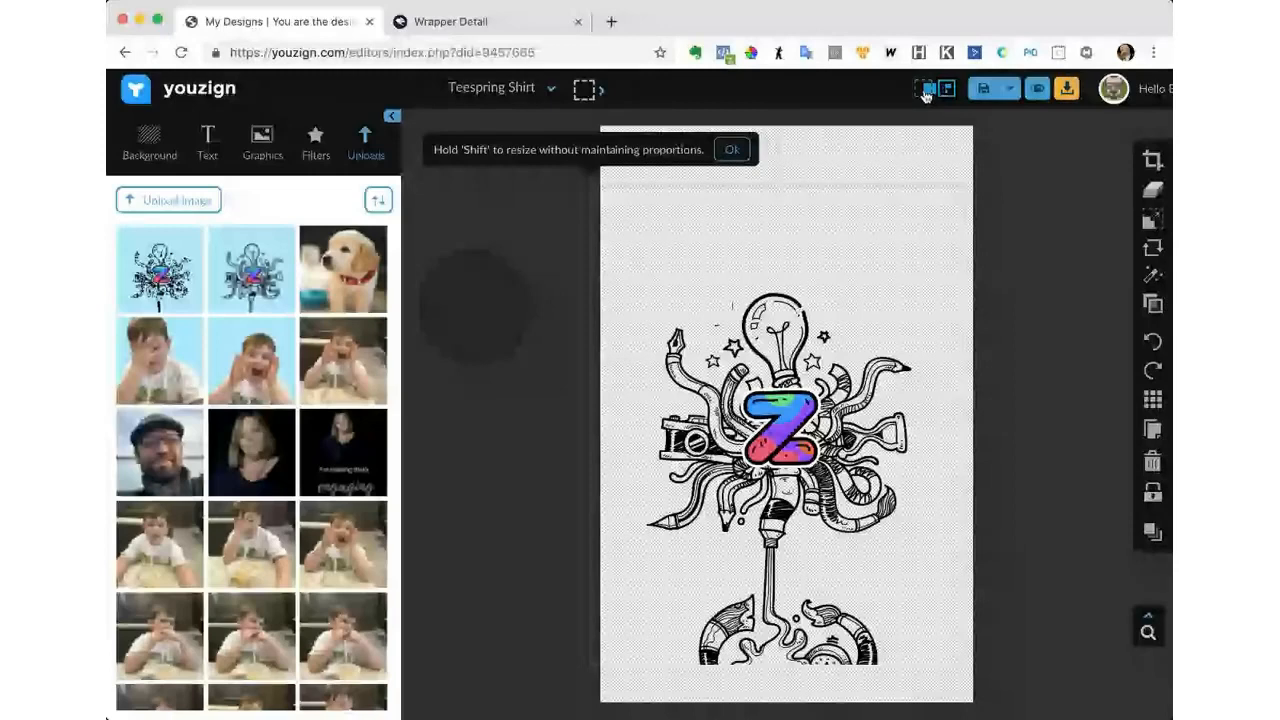
{"action": "left_click_drag", "start_coordinate": [753, 417], "coordinate": [765, 385]}
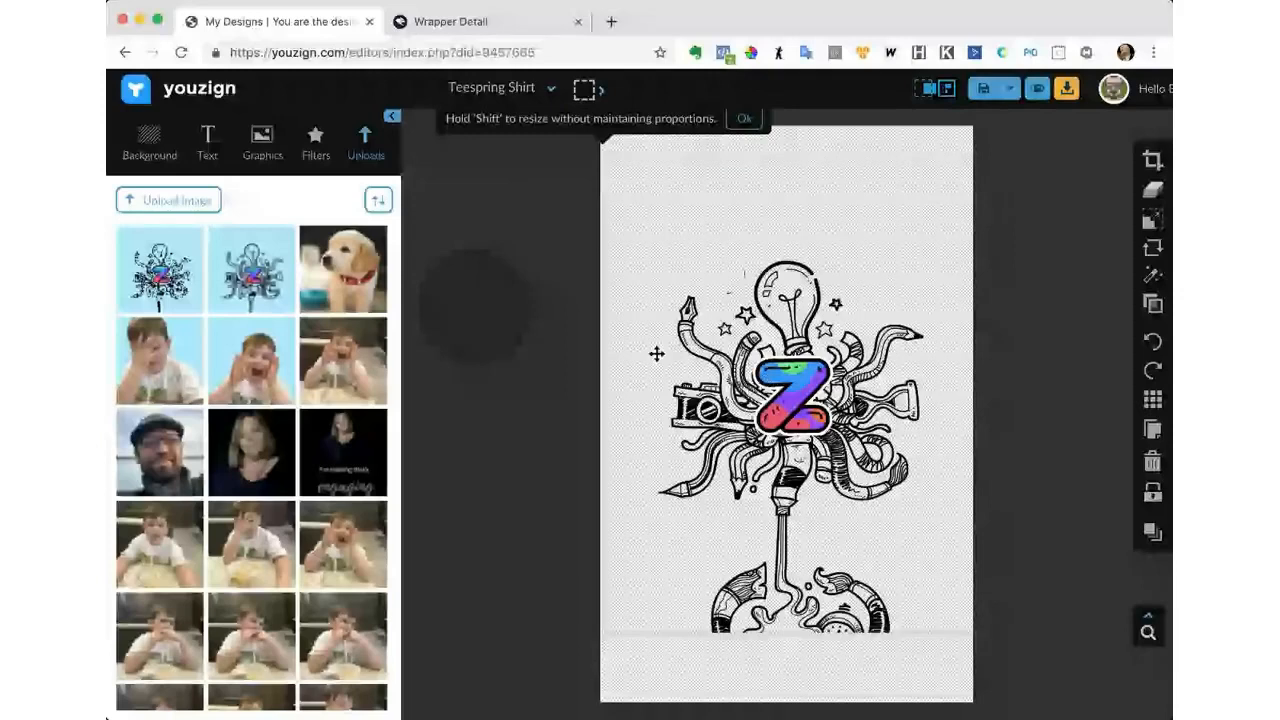
{"action": "left_click", "coordinate": [505, 306]}
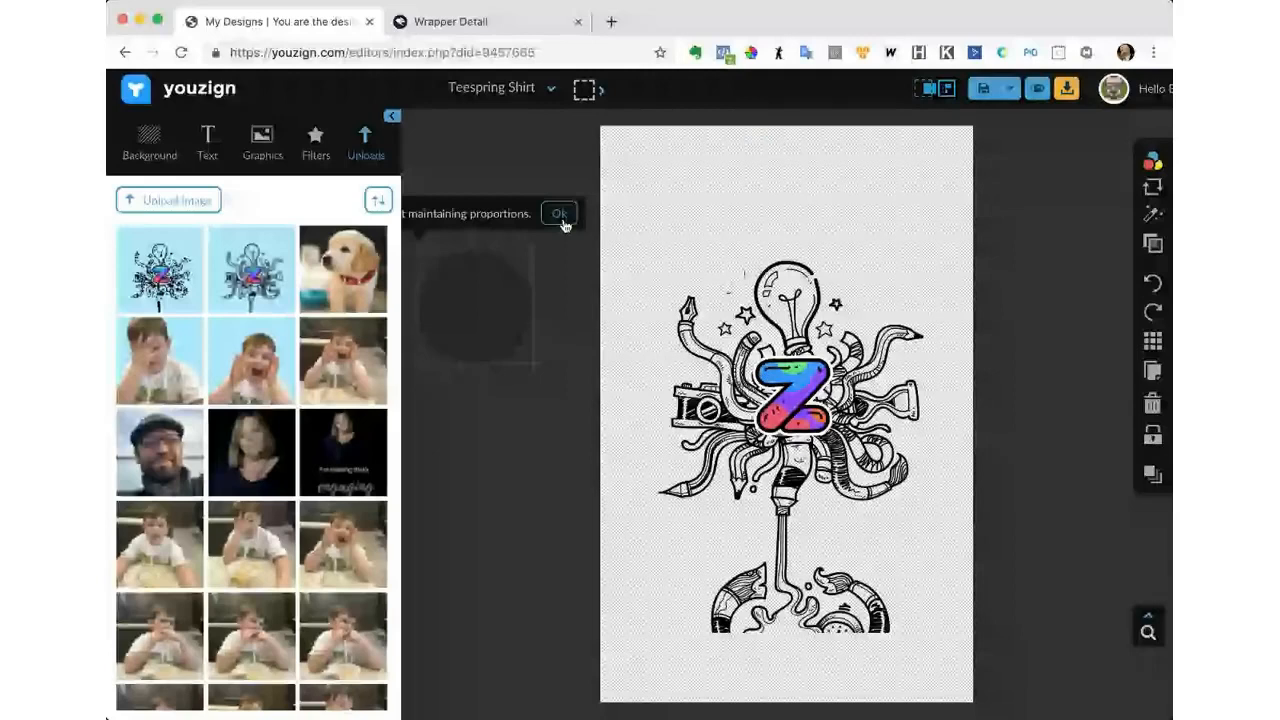
{"action": "left_click", "coordinate": [1151, 409]}
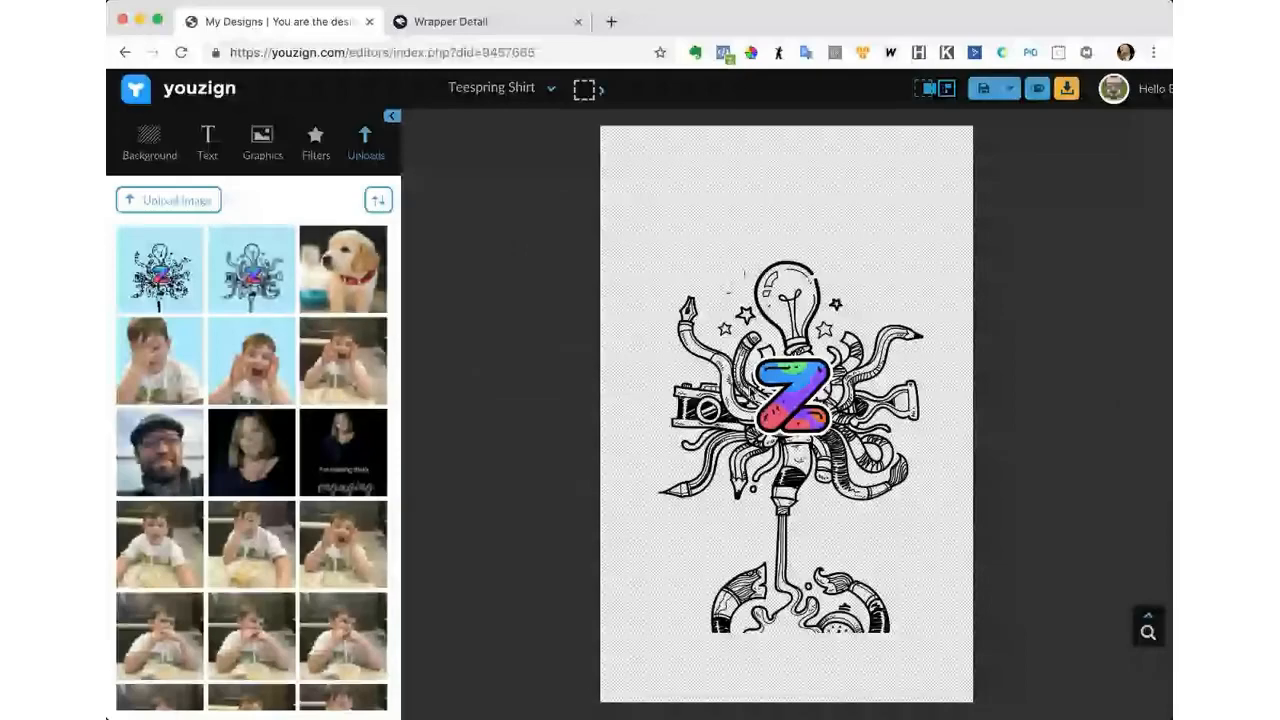
Nudge the tentacle illustration slightly upward on the canvas and search Pixabay for "brain" images.
{"action": "left_click", "coordinate": [262, 140]}
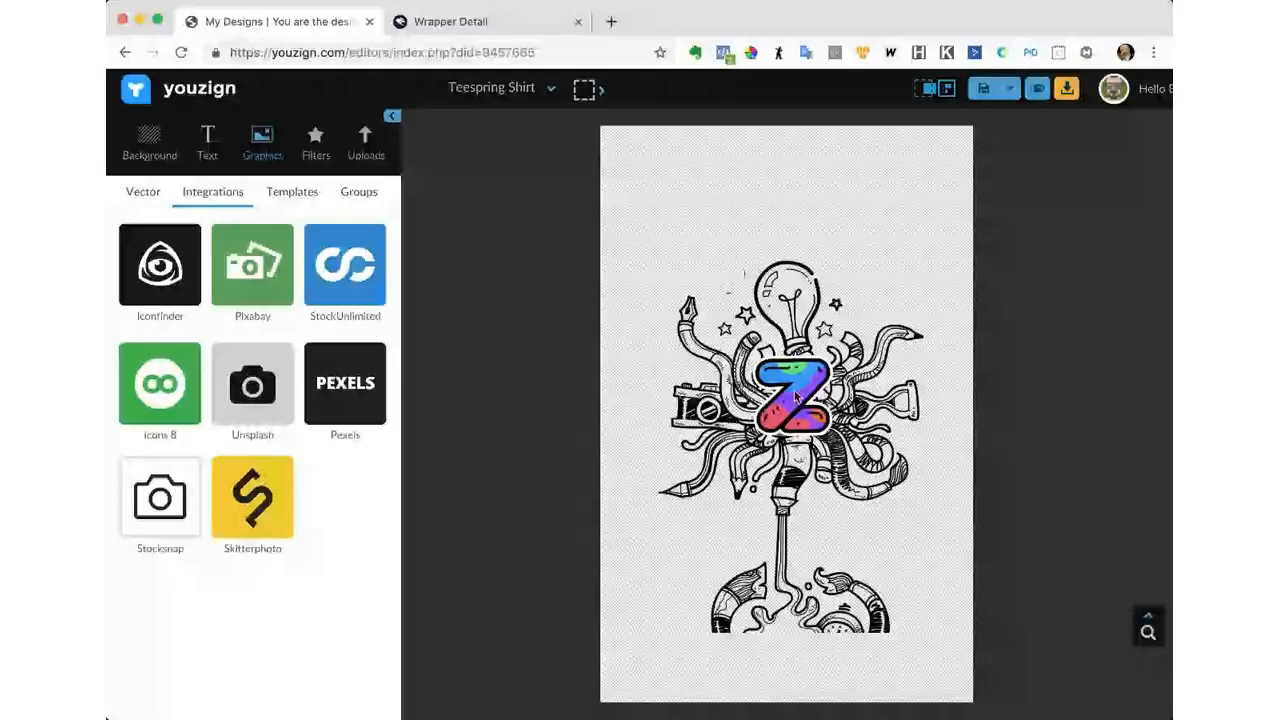
{"action": "left_click_drag", "start_coordinate": [797, 397], "coordinate": [804, 379]}
{"action": "left_click", "coordinate": [252, 265]}
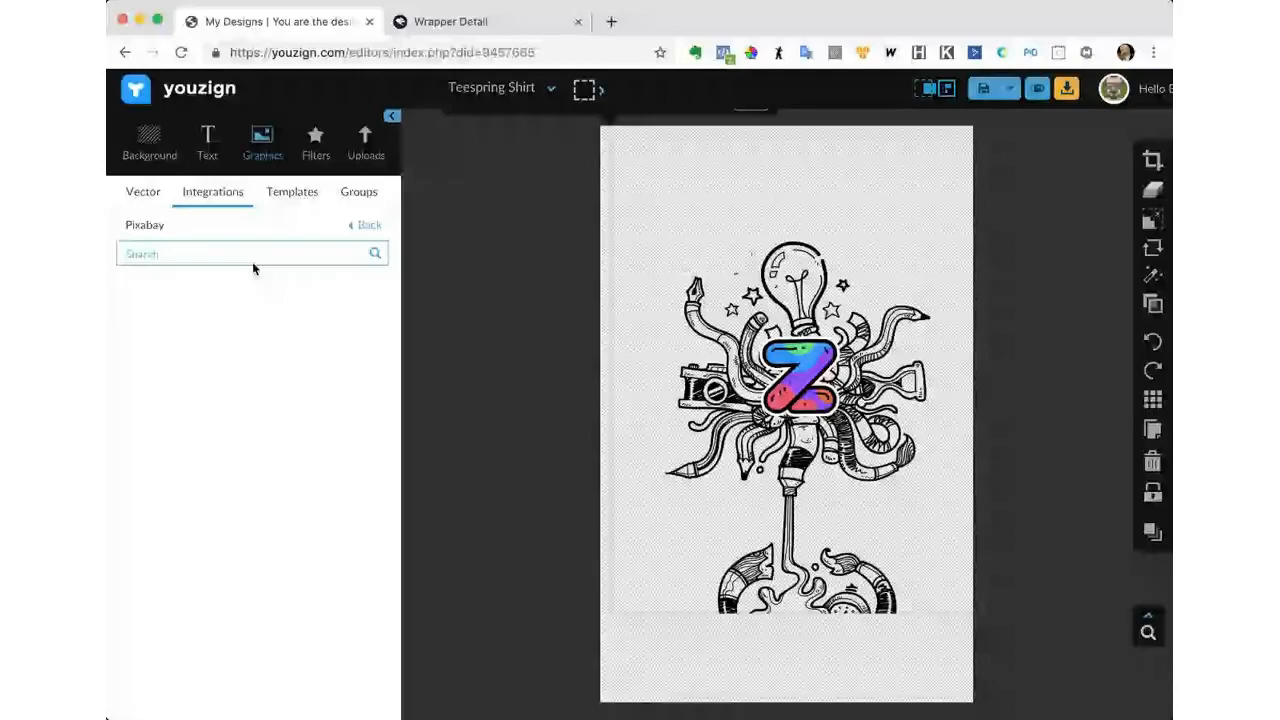
{"action": "left_click", "coordinate": [252, 249]}
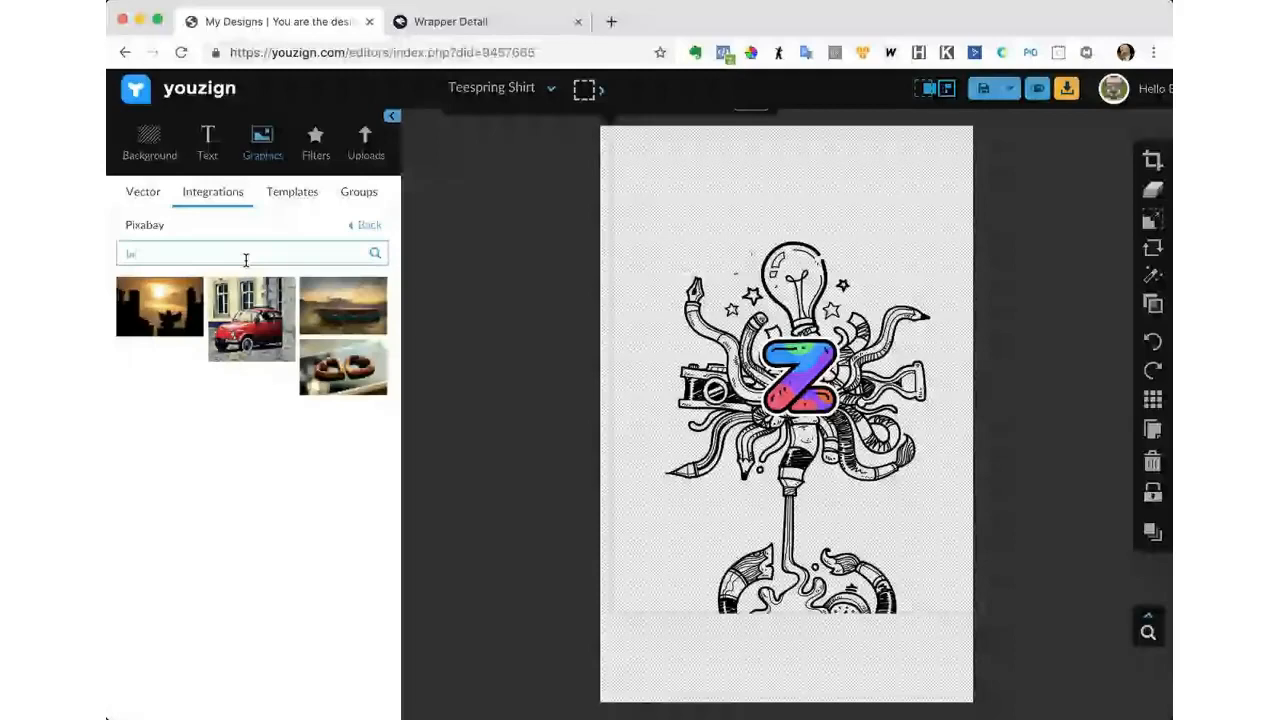
{"action": "type", "text": "an"}
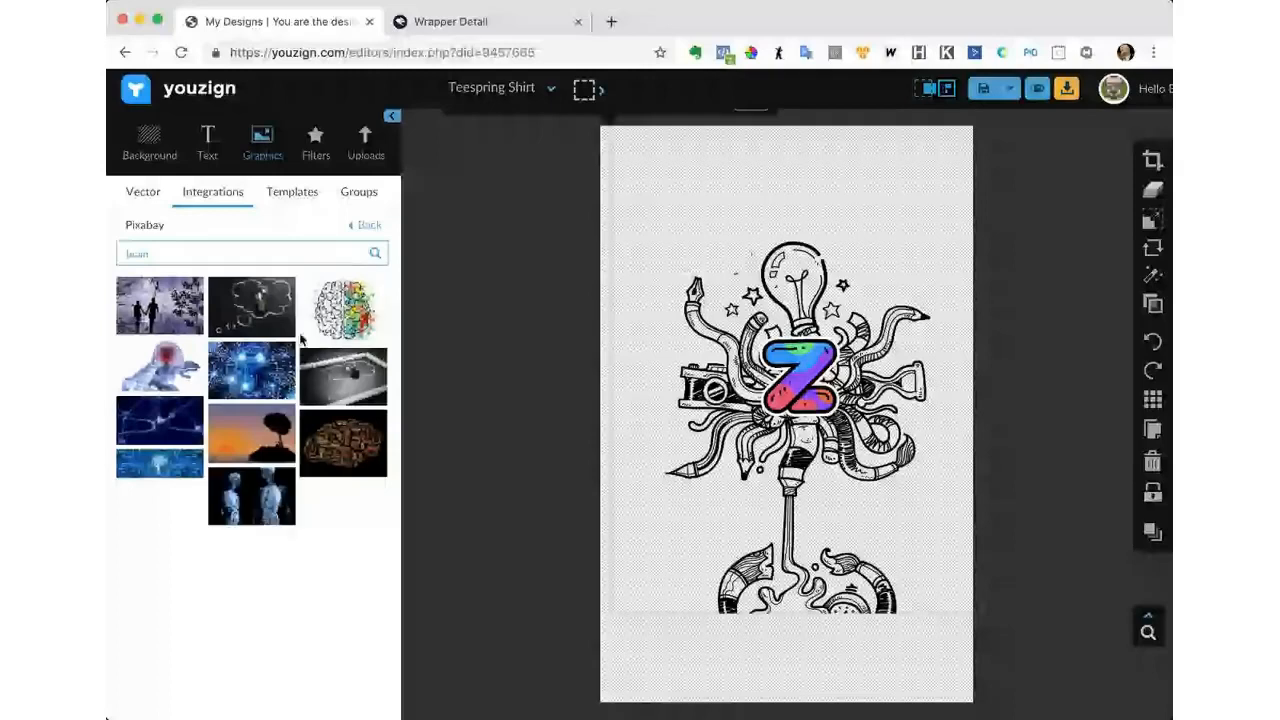
Try the green circuit-board brain image, shrunken and placed over the colourful Z, and delete it from the design.
{"action": "mouse_move", "coordinate": [334, 320]}
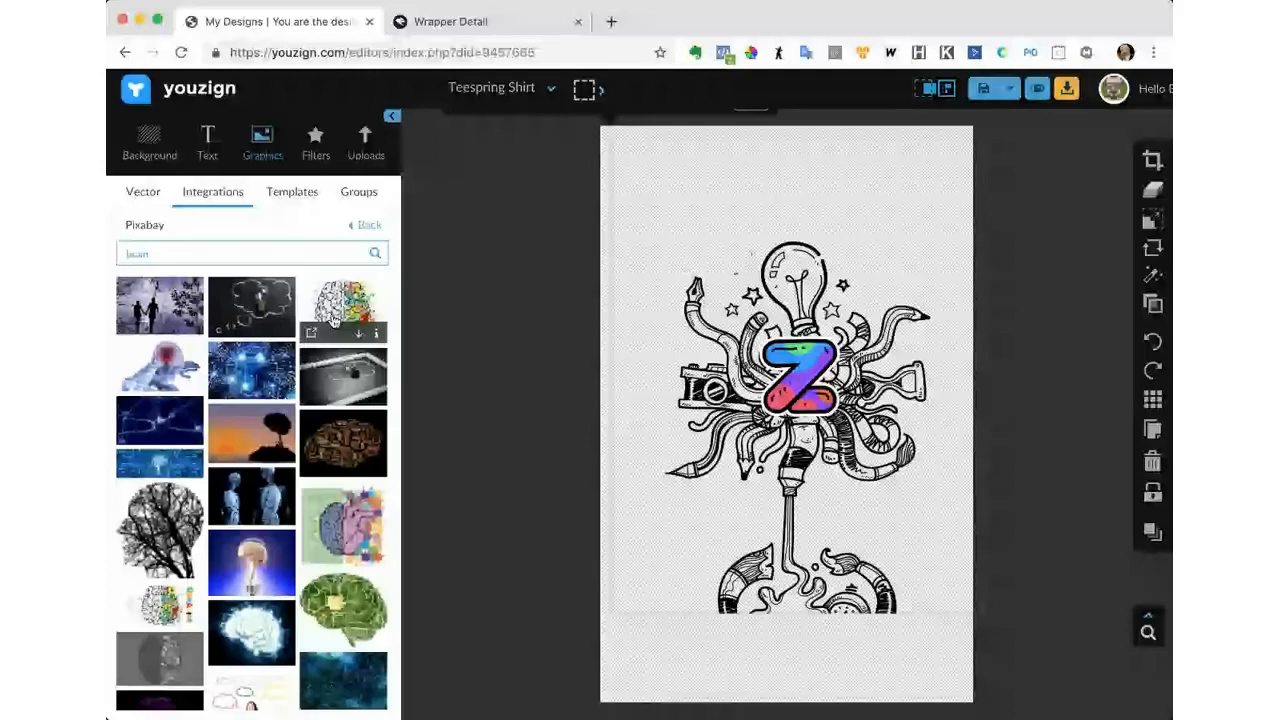
{"action": "left_click", "coordinate": [343, 603]}
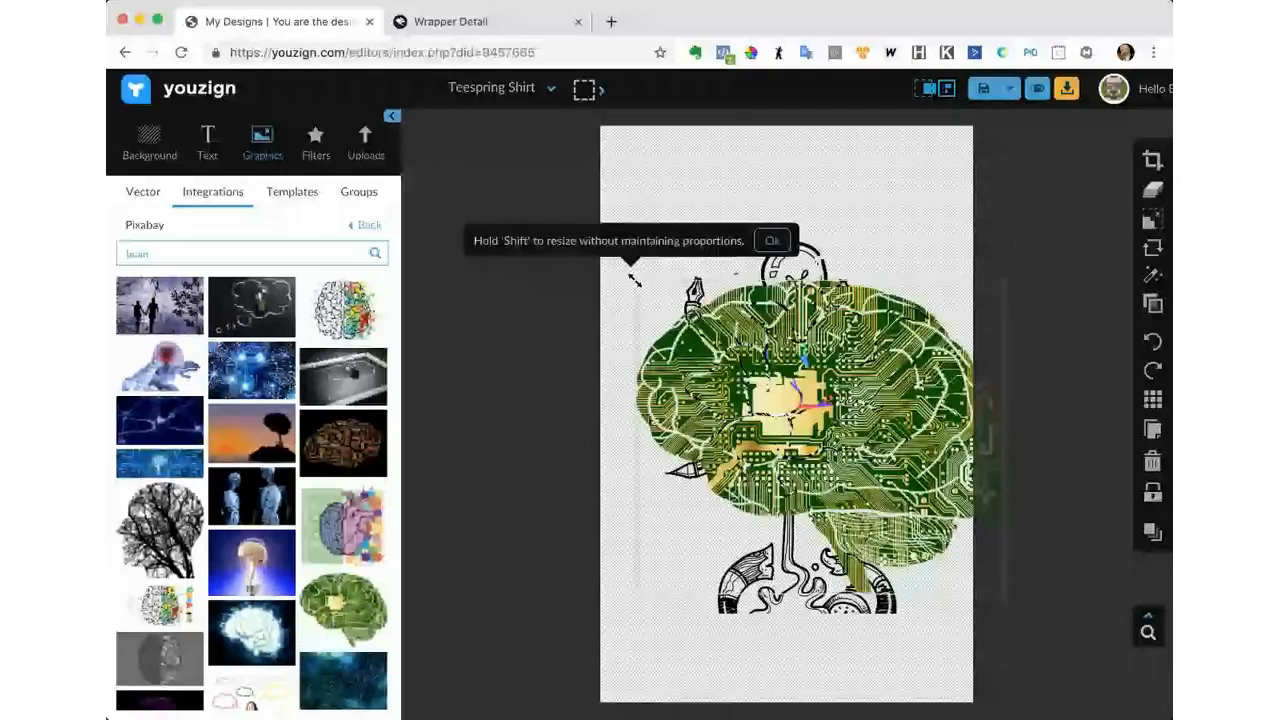
{"action": "left_click_drag", "start_coordinate": [634, 281], "coordinate": [762, 387]}
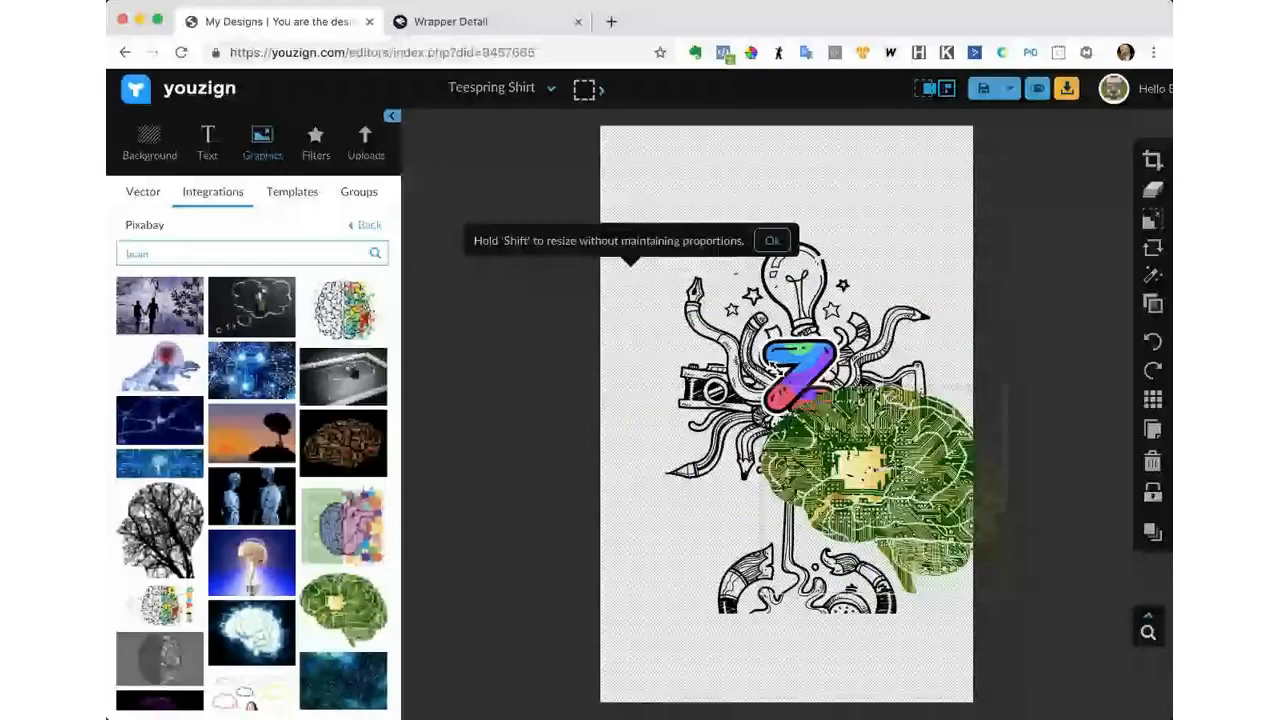
{"action": "left_click_drag", "start_coordinate": [873, 428], "coordinate": [789, 341]}
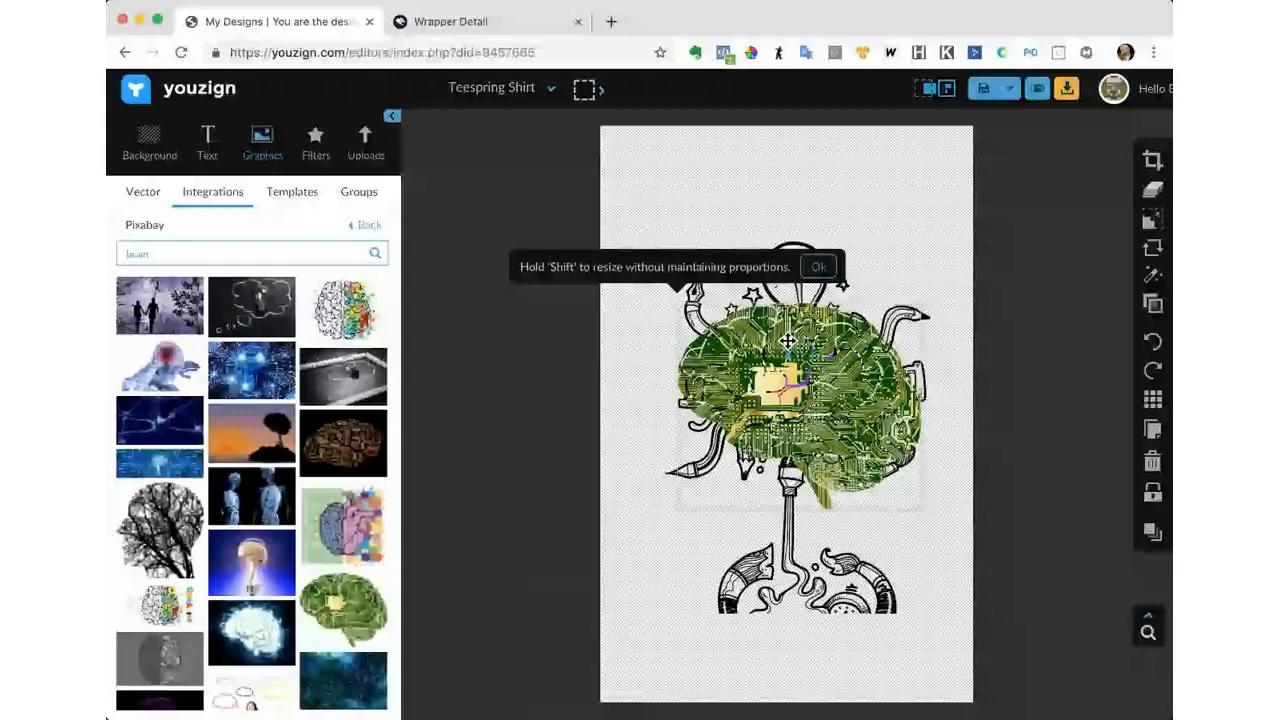
{"action": "key", "text": "Delete"}
Try the line-drawn head with labelled brain regions from the Pixabay results and delete it from the design.
{"action": "scroll", "coordinate": [291, 446], "scroll_direction": "down", "scroll_amount": 2}
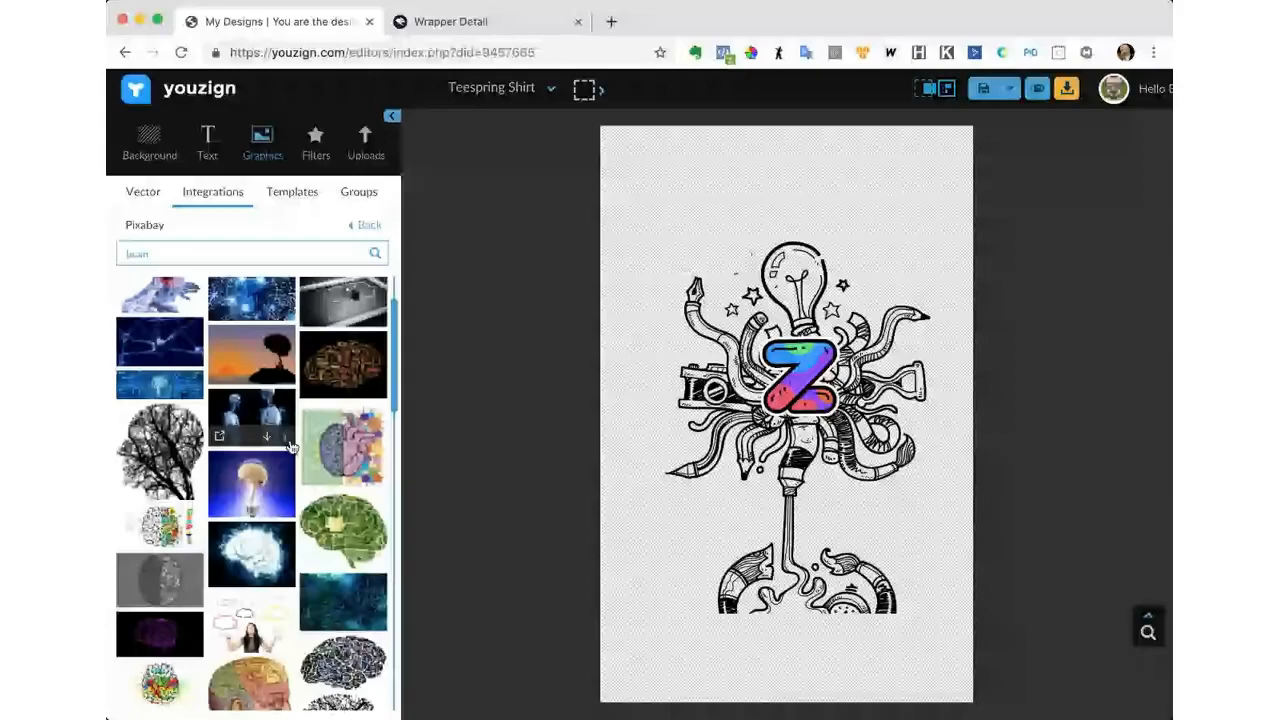
{"action": "scroll", "coordinate": [291, 446], "scroll_direction": "down", "scroll_amount": 5}
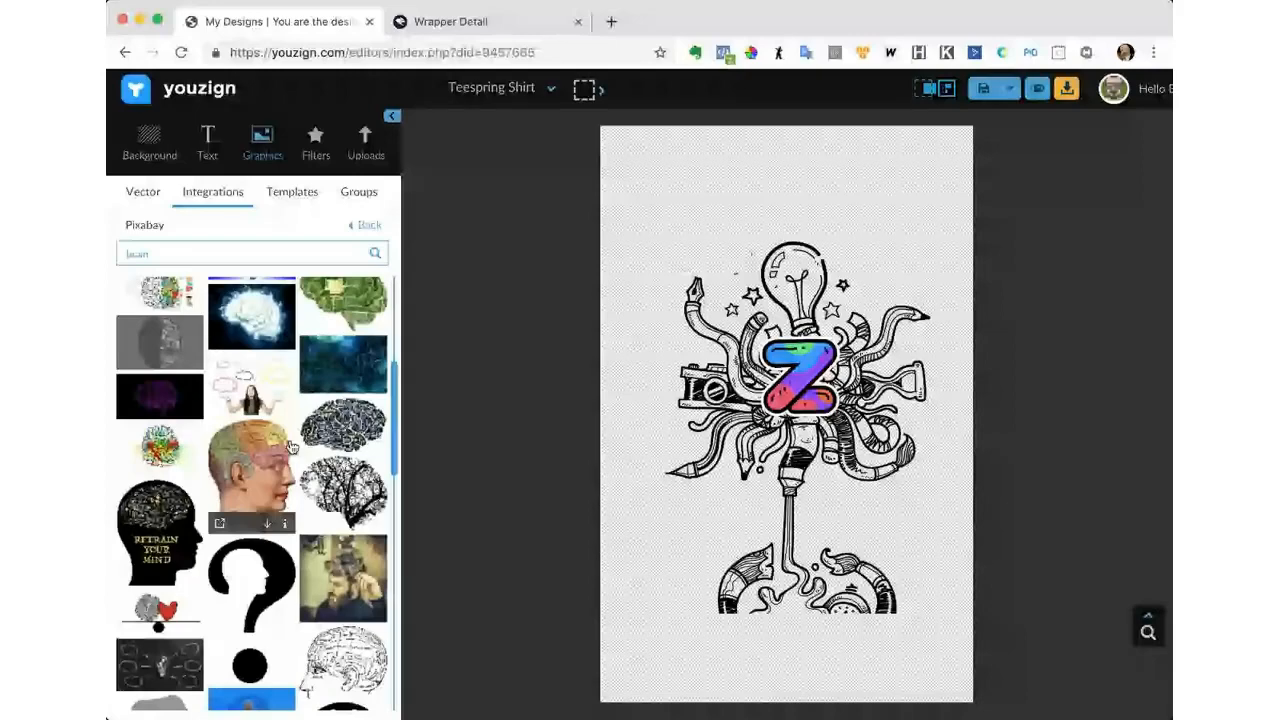
{"action": "scroll", "coordinate": [291, 446], "scroll_direction": "down", "scroll_amount": 4}
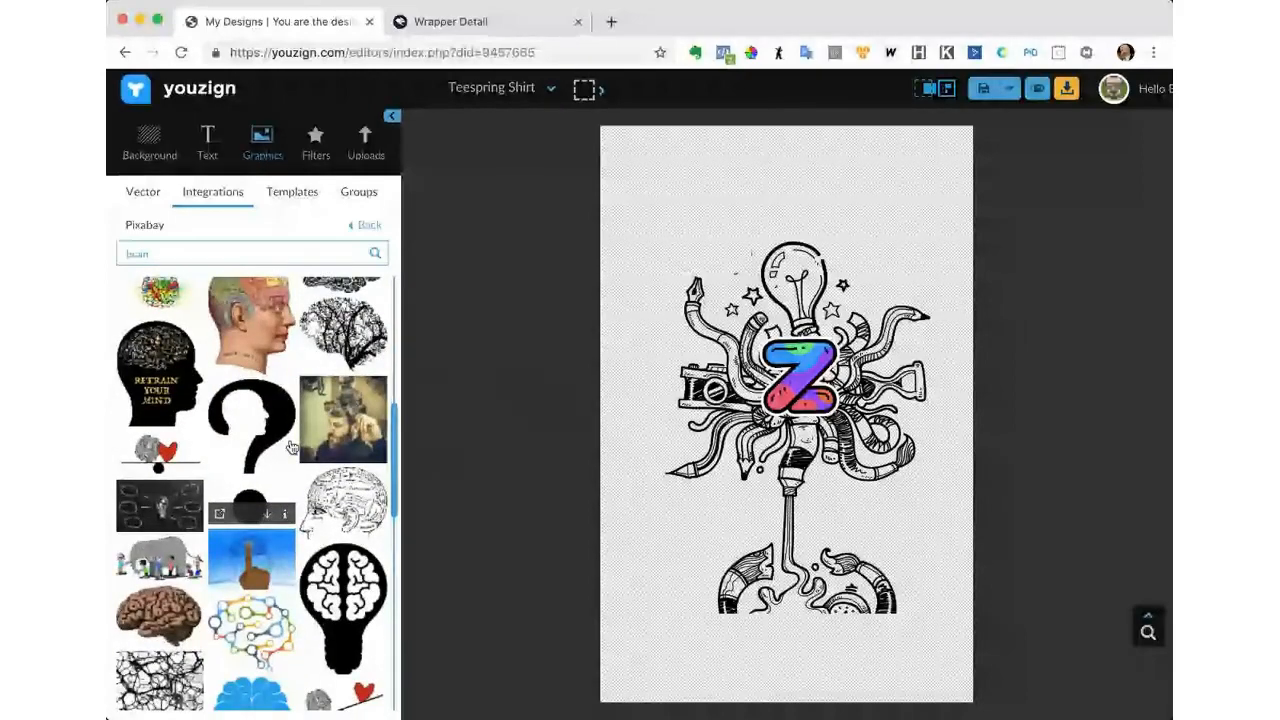
{"action": "scroll", "coordinate": [291, 446], "scroll_direction": "down", "scroll_amount": 1}
{"action": "left_click", "coordinate": [345, 465]}
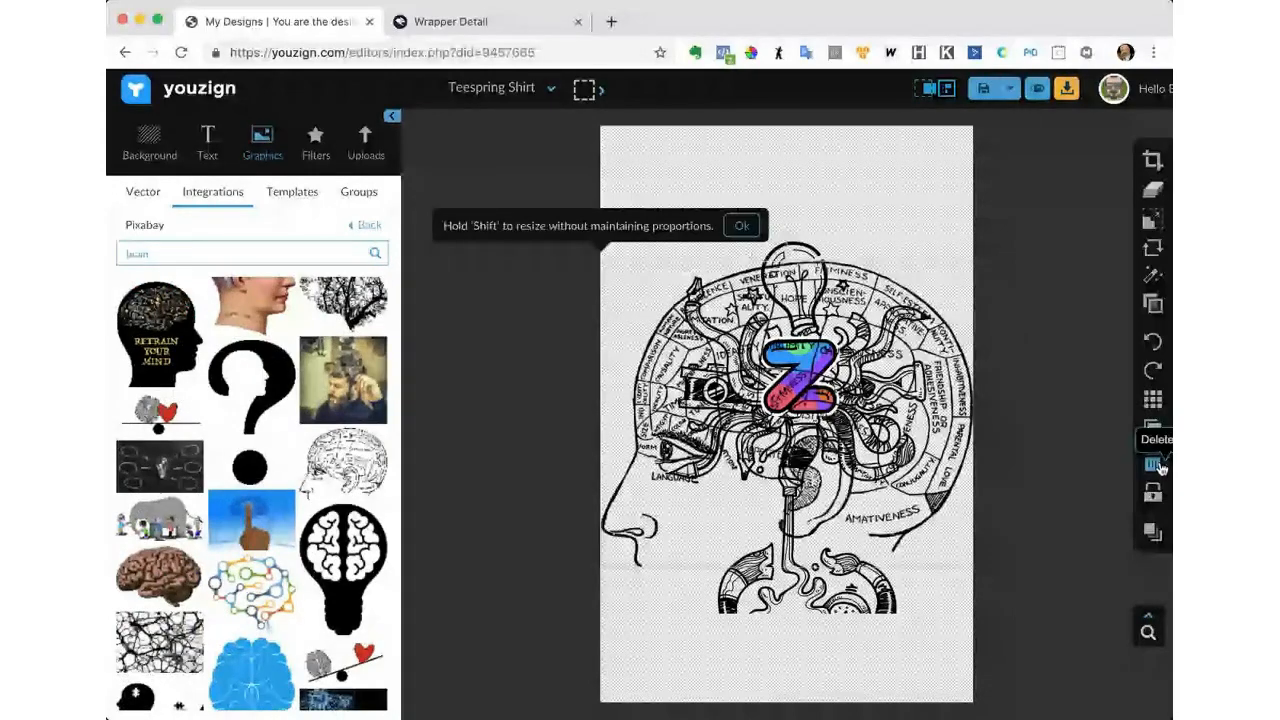
{"action": "left_click", "coordinate": [1153, 464]}
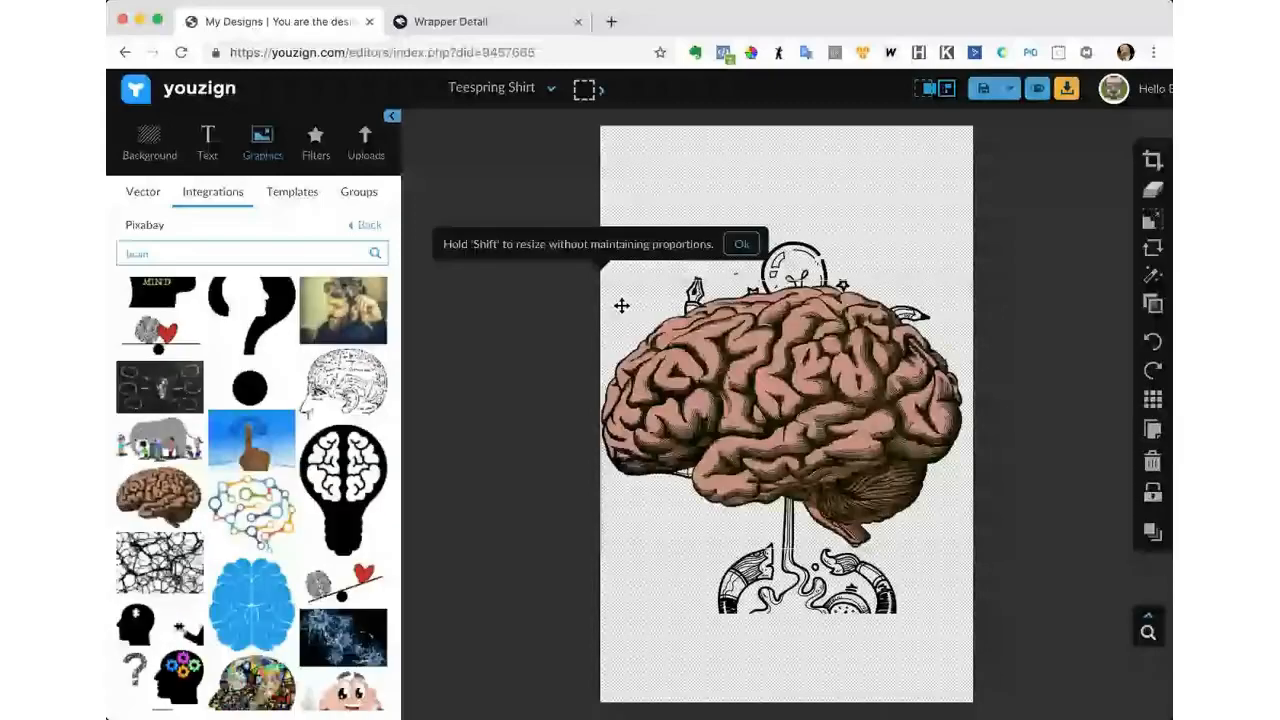
Try the realistic brown brain image over the colourful Z, shrinking it to sit in the middle of the tentacles.
{"action": "left_click_drag", "start_coordinate": [962, 275], "coordinate": [830, 365]}
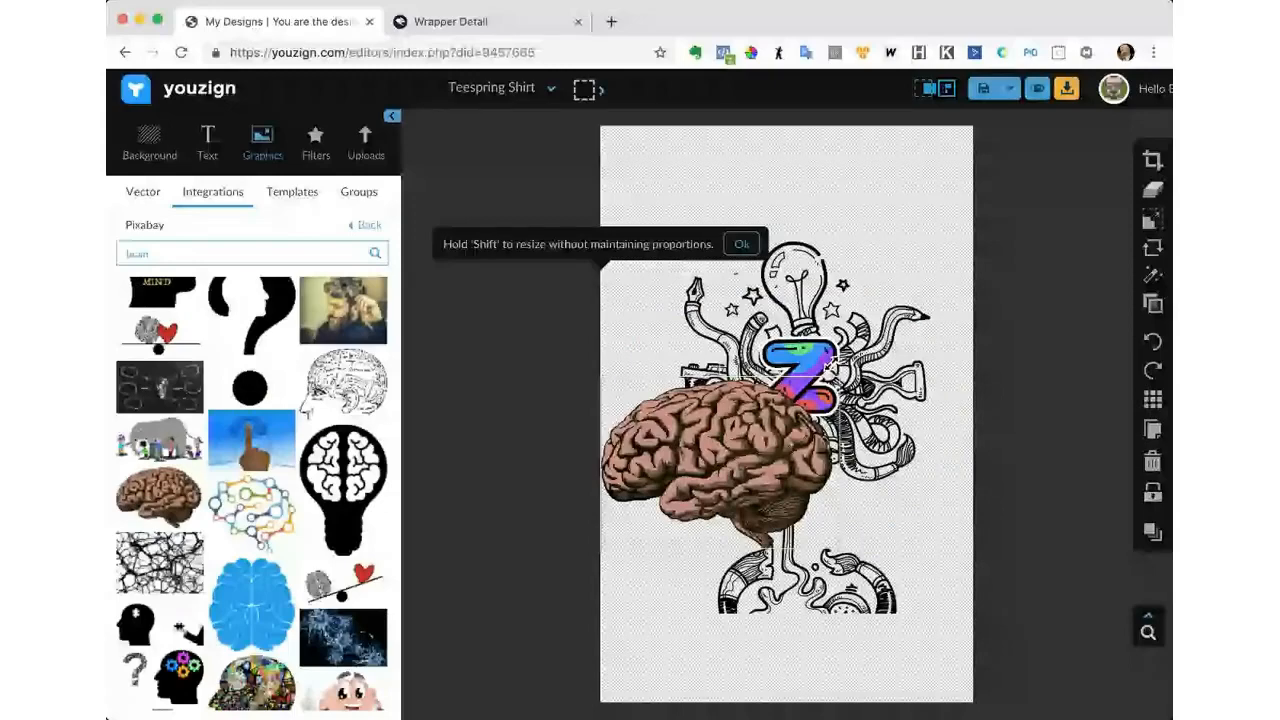
{"action": "left_click_drag", "start_coordinate": [830, 365], "coordinate": [820, 390]}
{"action": "left_click_drag", "start_coordinate": [751, 417], "coordinate": [830, 337]}
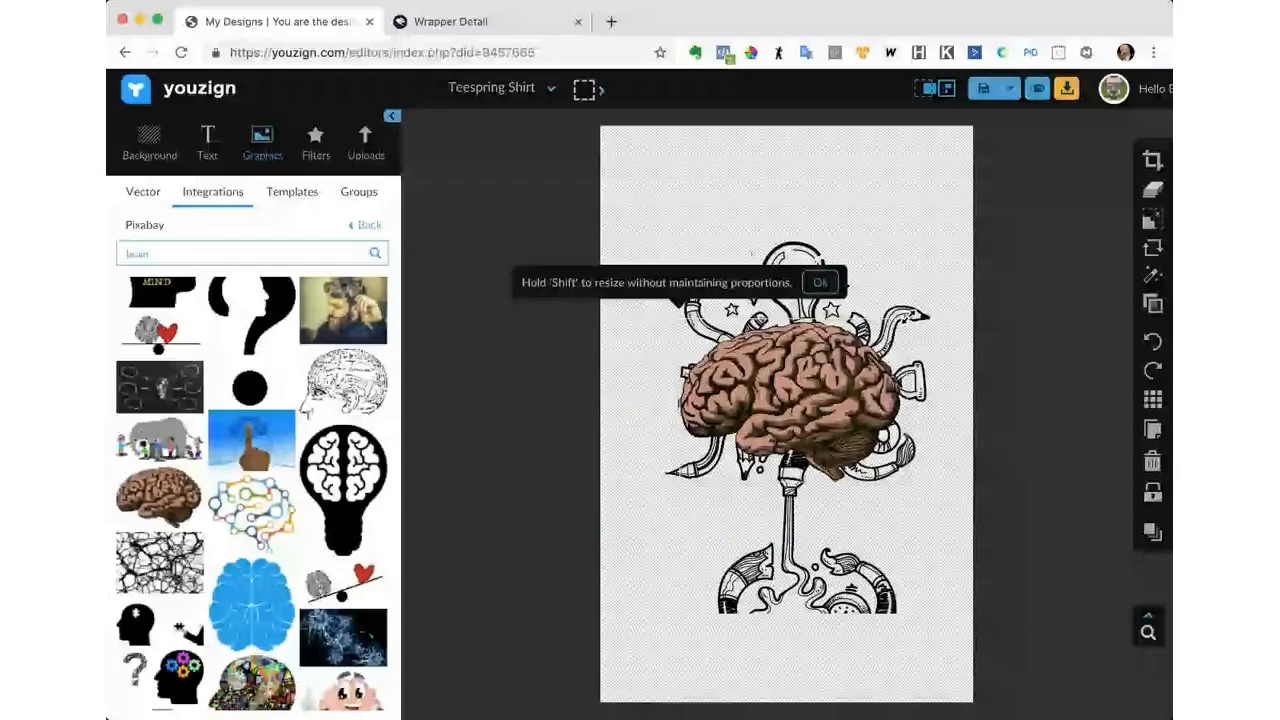
{"action": "left_click_drag", "start_coordinate": [906, 318], "coordinate": [837, 372]}
{"action": "left_click_drag", "start_coordinate": [769, 428], "coordinate": [804, 387]}
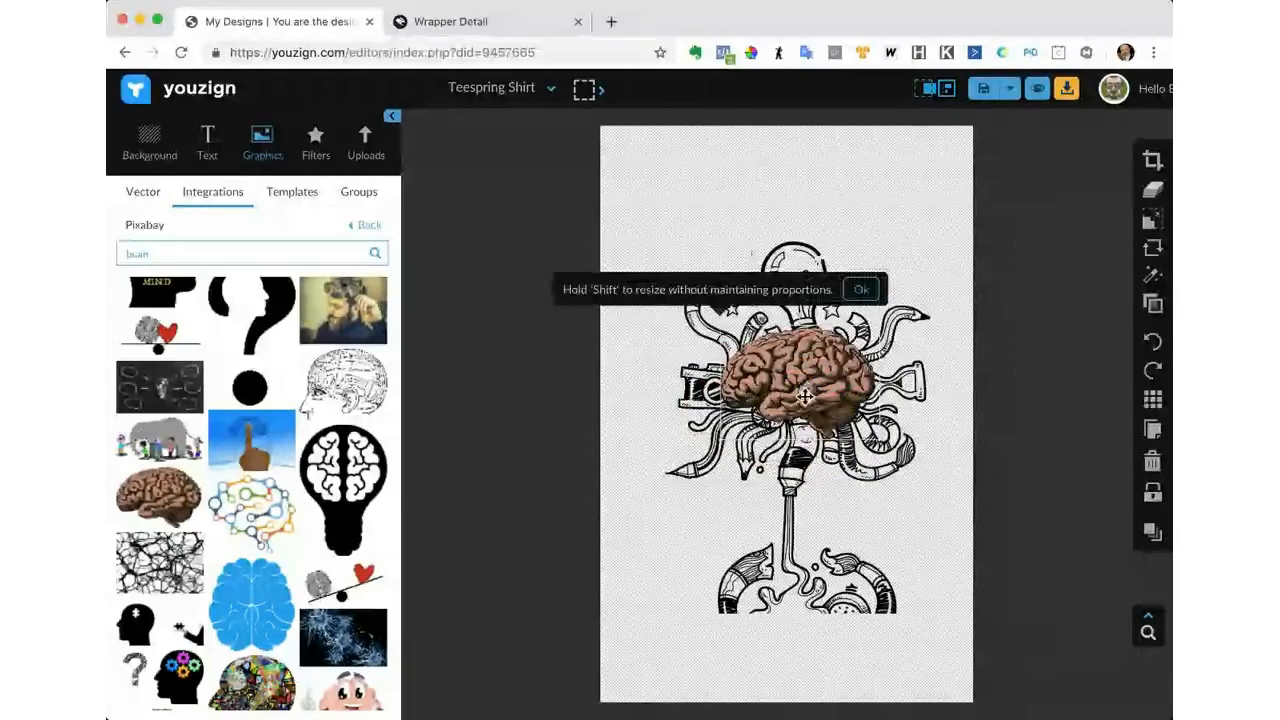
{"action": "left_click", "coordinate": [937, 180]}
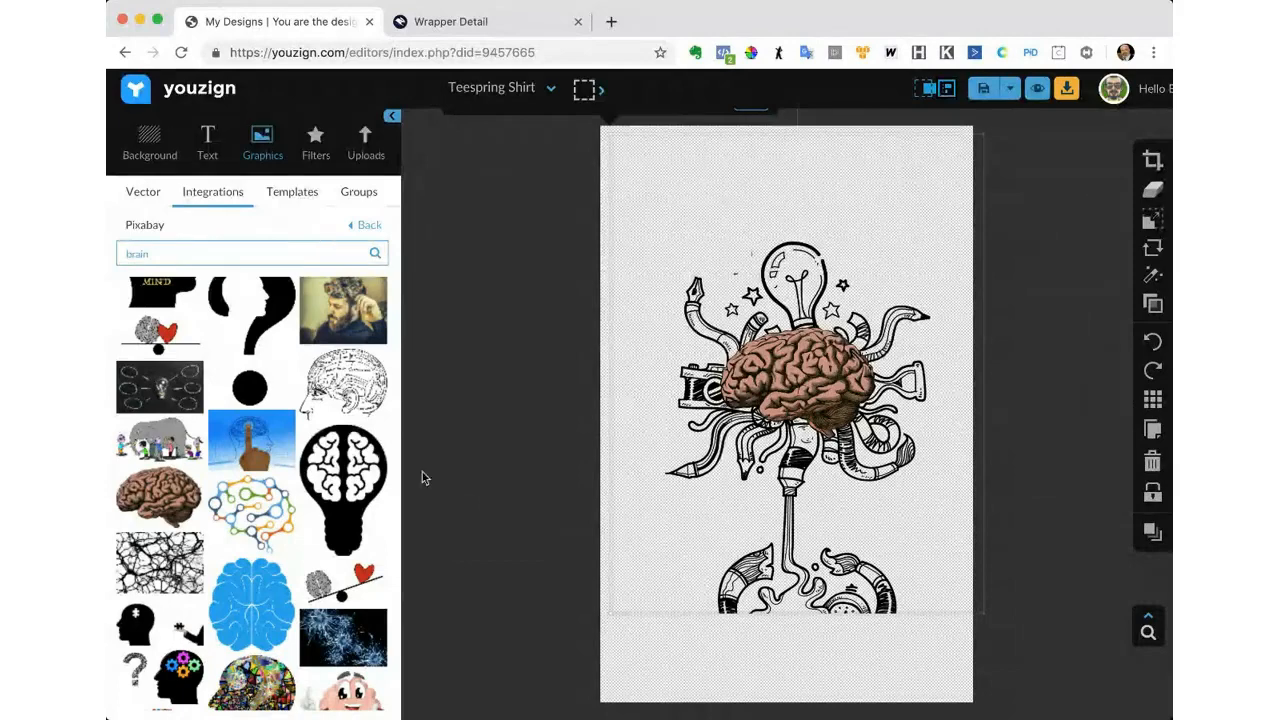
Add the black lightbulb image with the white brain, shift it off the colourful Z and remove the brown brain.
{"action": "left_click", "coordinate": [339, 476]}
{"action": "left_click_drag", "start_coordinate": [722, 313], "coordinate": [734, 413]}
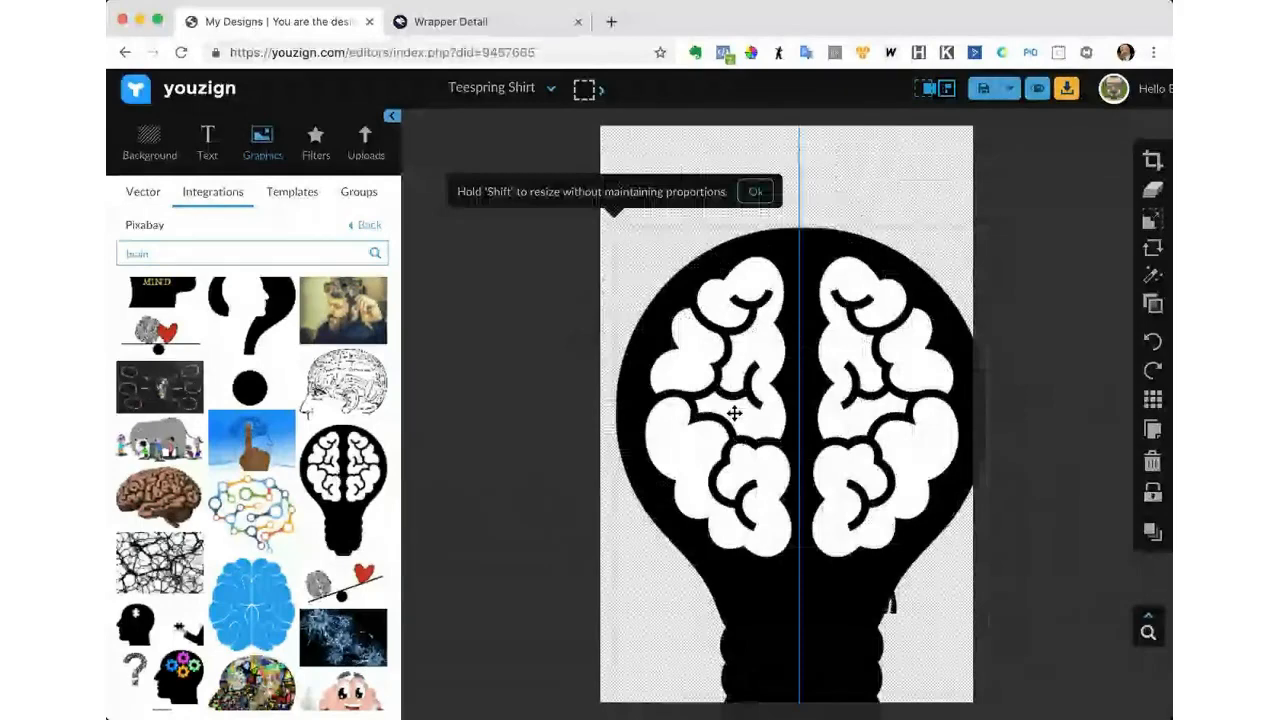
{"action": "left_click_drag", "start_coordinate": [734, 413], "coordinate": [736, 416]}
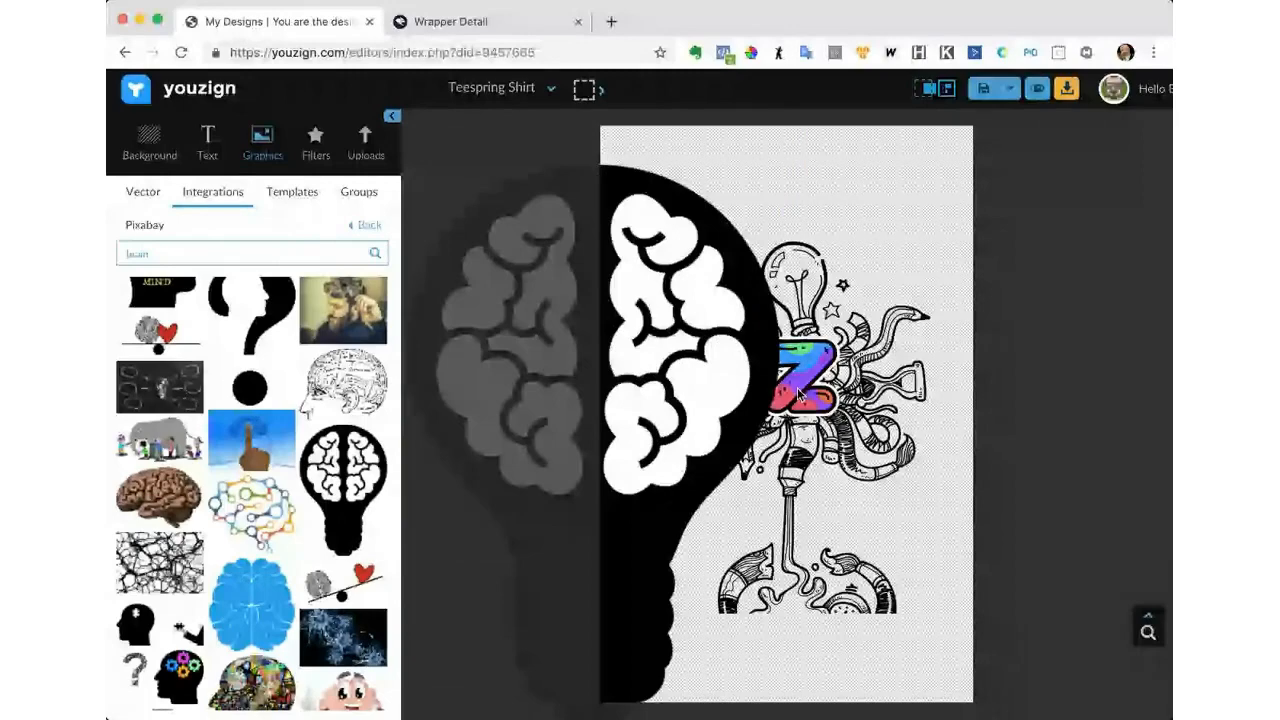
Shrink the brain lightbulb image, try it over the colourful Z and set it aside above the camera tentacle.
{"action": "left_click", "coordinate": [635, 344]}
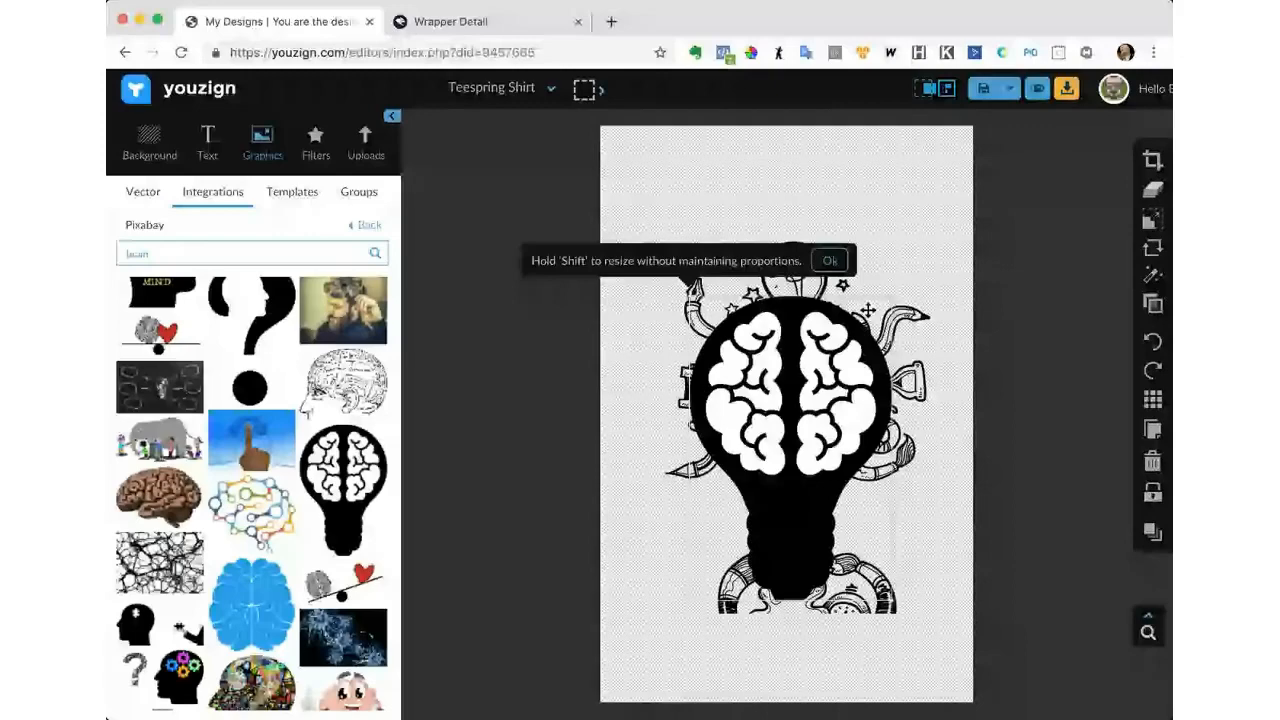
{"action": "left_click_drag", "start_coordinate": [869, 310], "coordinate": [828, 334]}
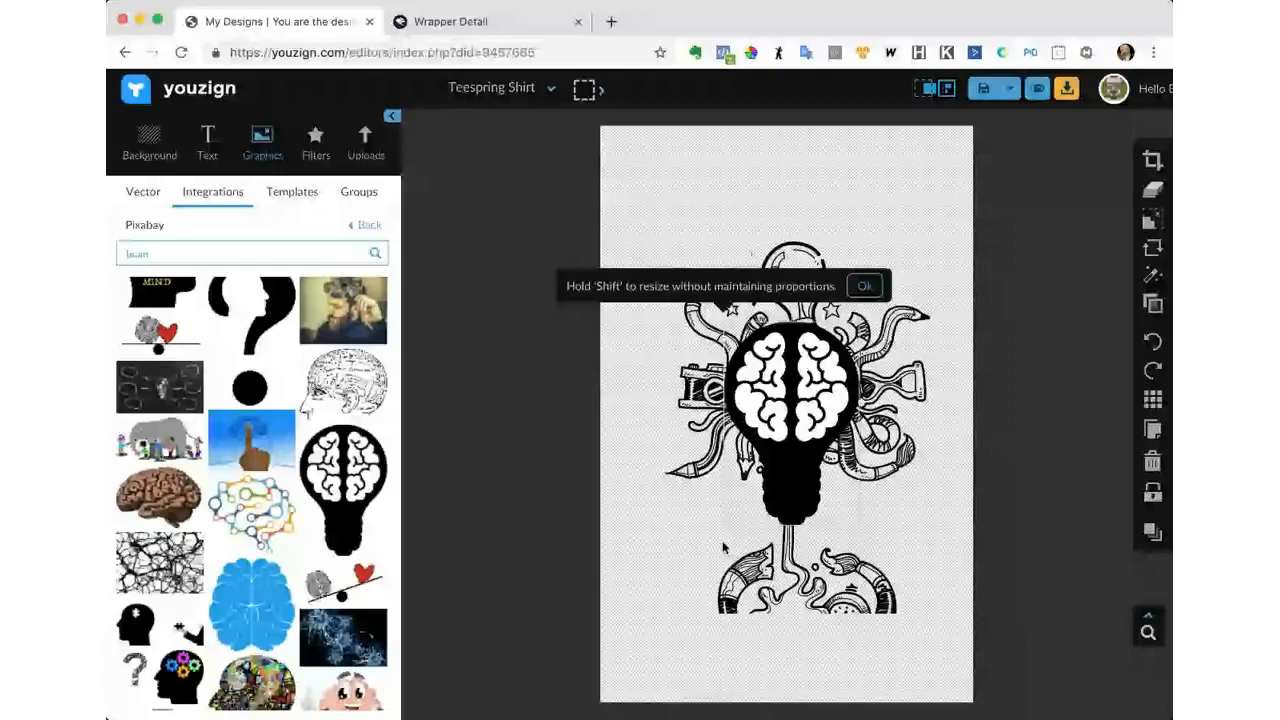
{"action": "left_click_drag", "start_coordinate": [724, 527], "coordinate": [750, 488]}
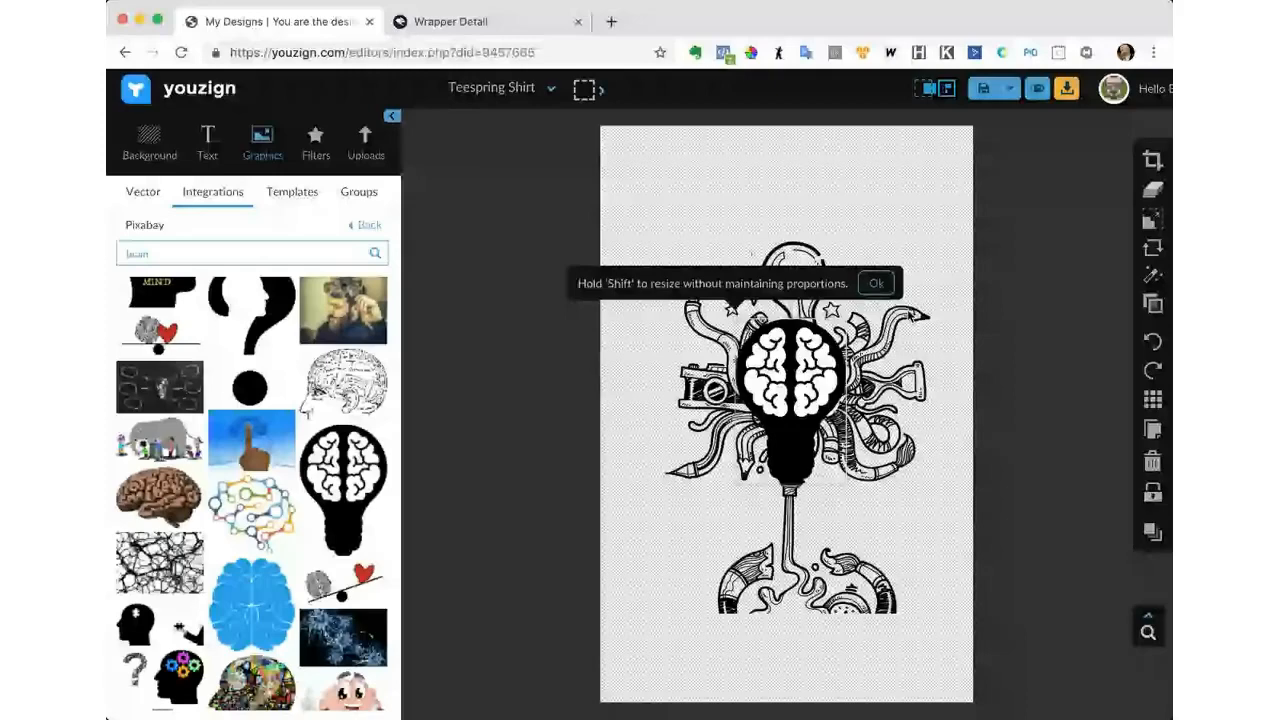
{"action": "key", "text": "super+z"}
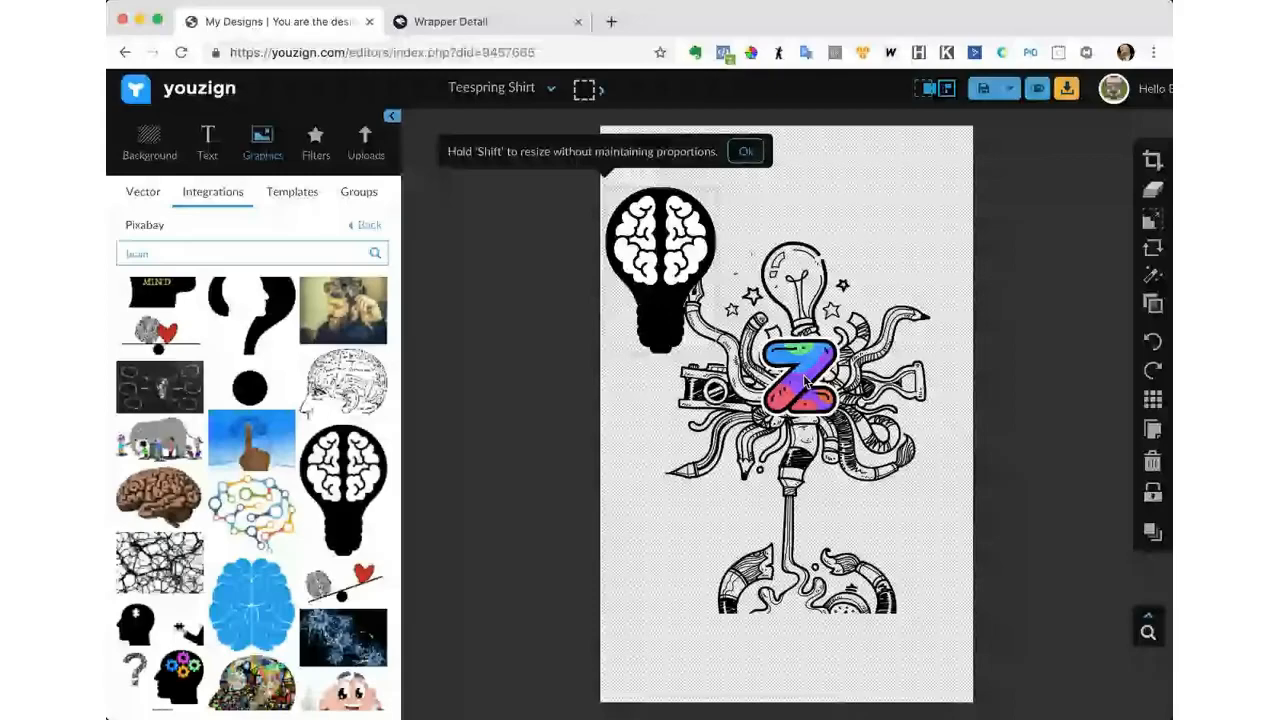
Place the brain lightbulb over the colourful Z, shrink it slightly and centre it among the tentacles.
{"action": "left_click_drag", "start_coordinate": [653, 239], "coordinate": [790, 352]}
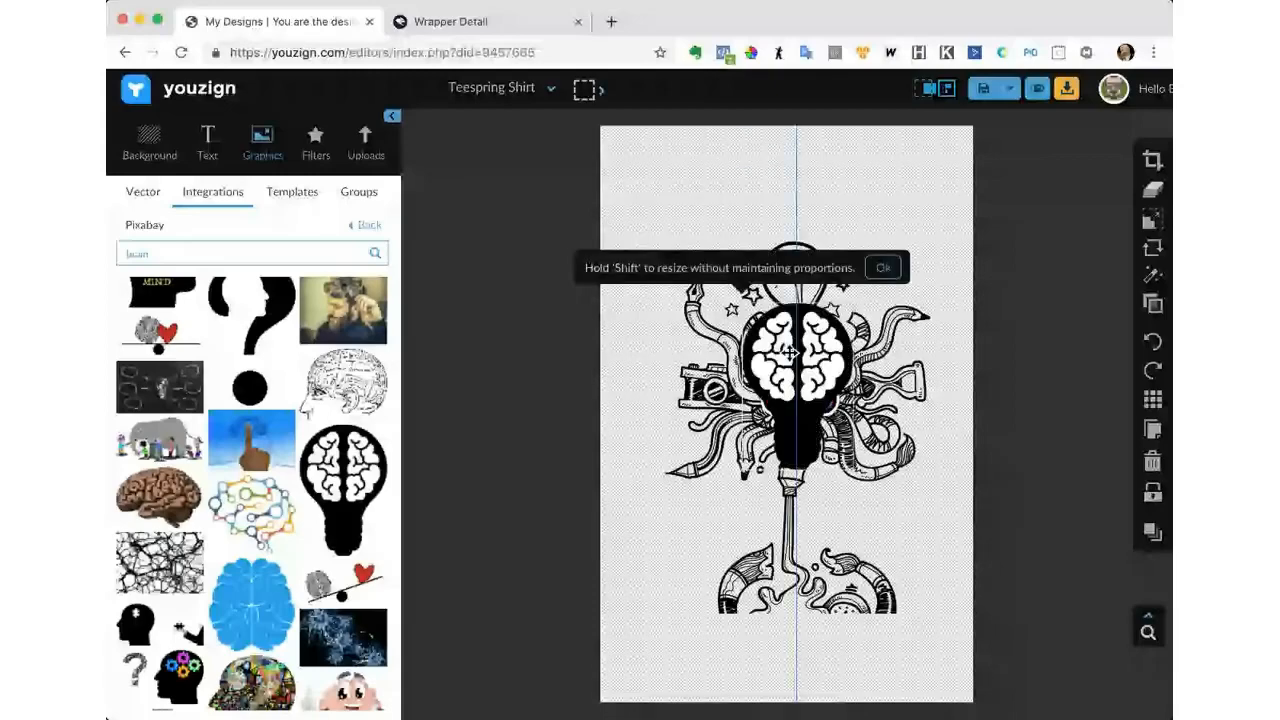
{"action": "left_click_drag", "start_coordinate": [790, 352], "coordinate": [787, 367]}
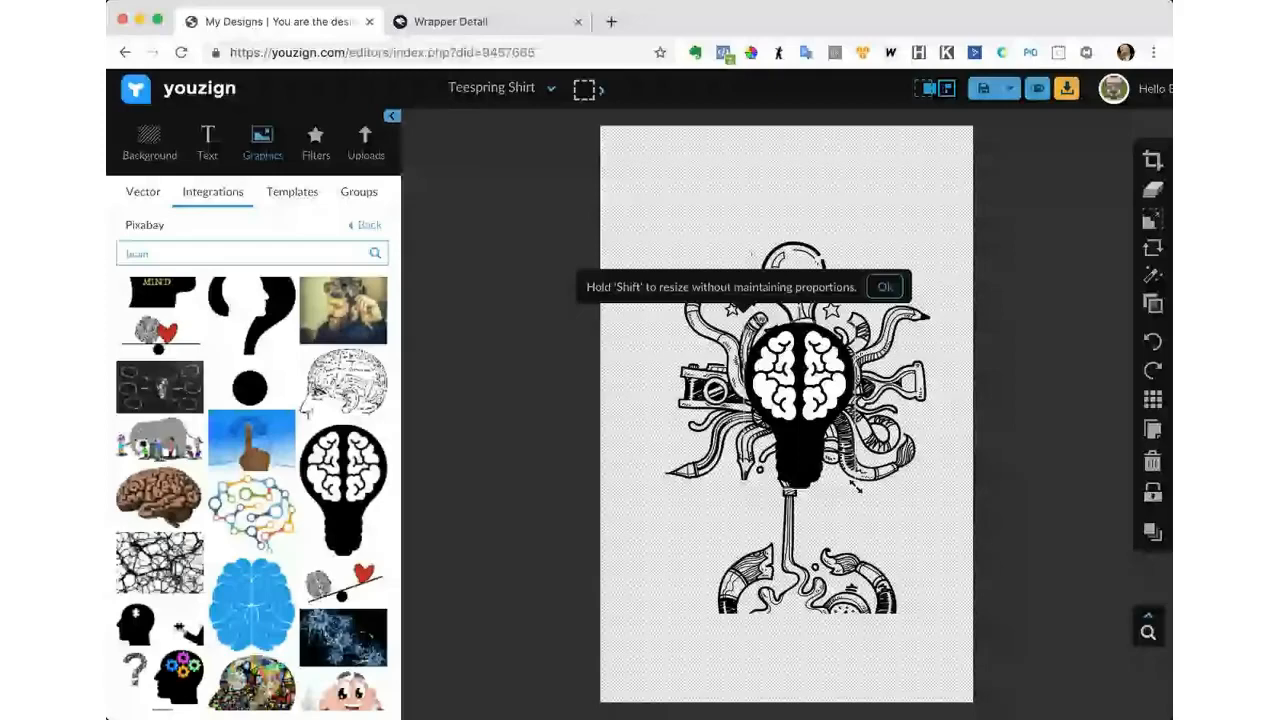
{"action": "left_click_drag", "start_coordinate": [855, 485], "coordinate": [843, 468]}
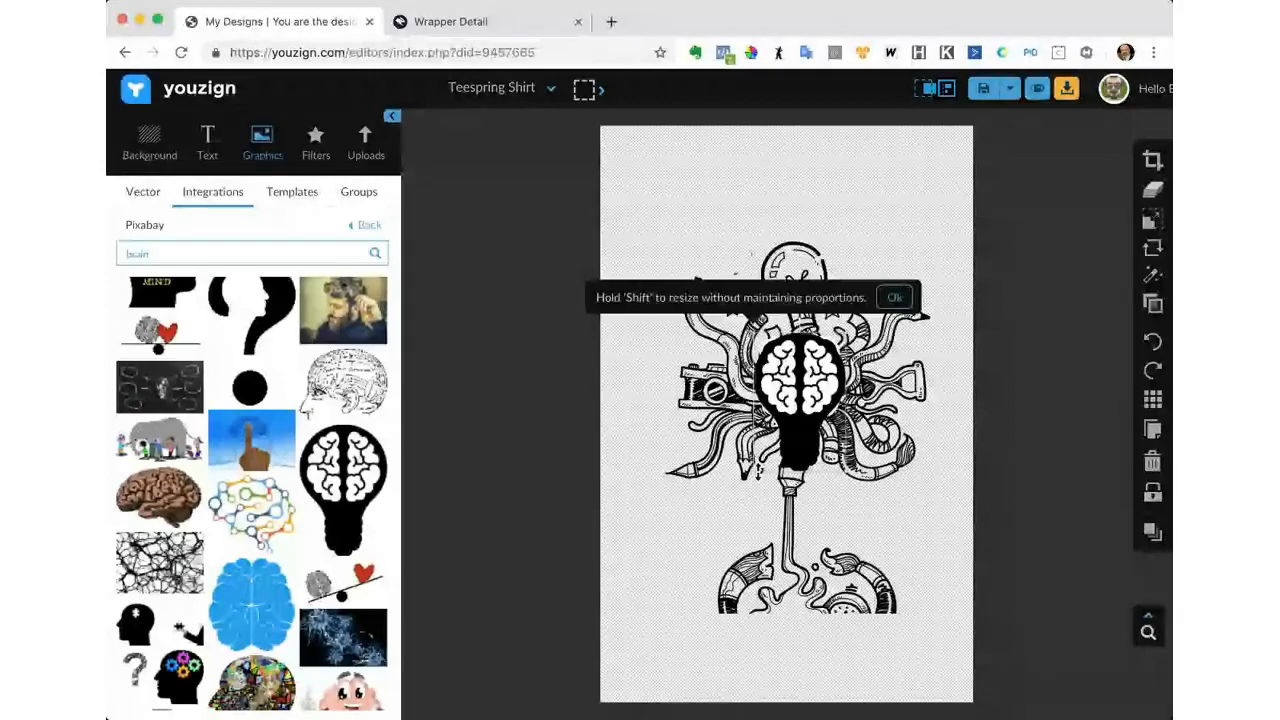
{"action": "left_click_drag", "start_coordinate": [758, 471], "coordinate": [741, 482]}
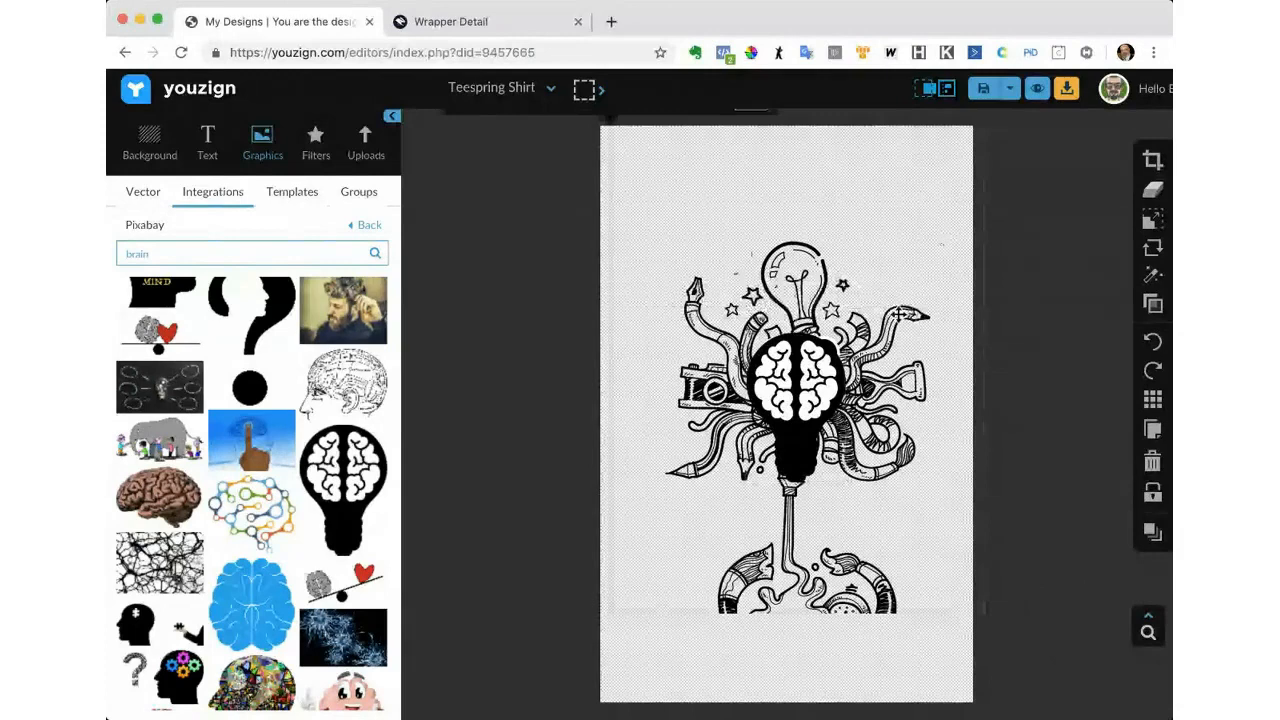
{"action": "left_click", "coordinate": [790, 368]}
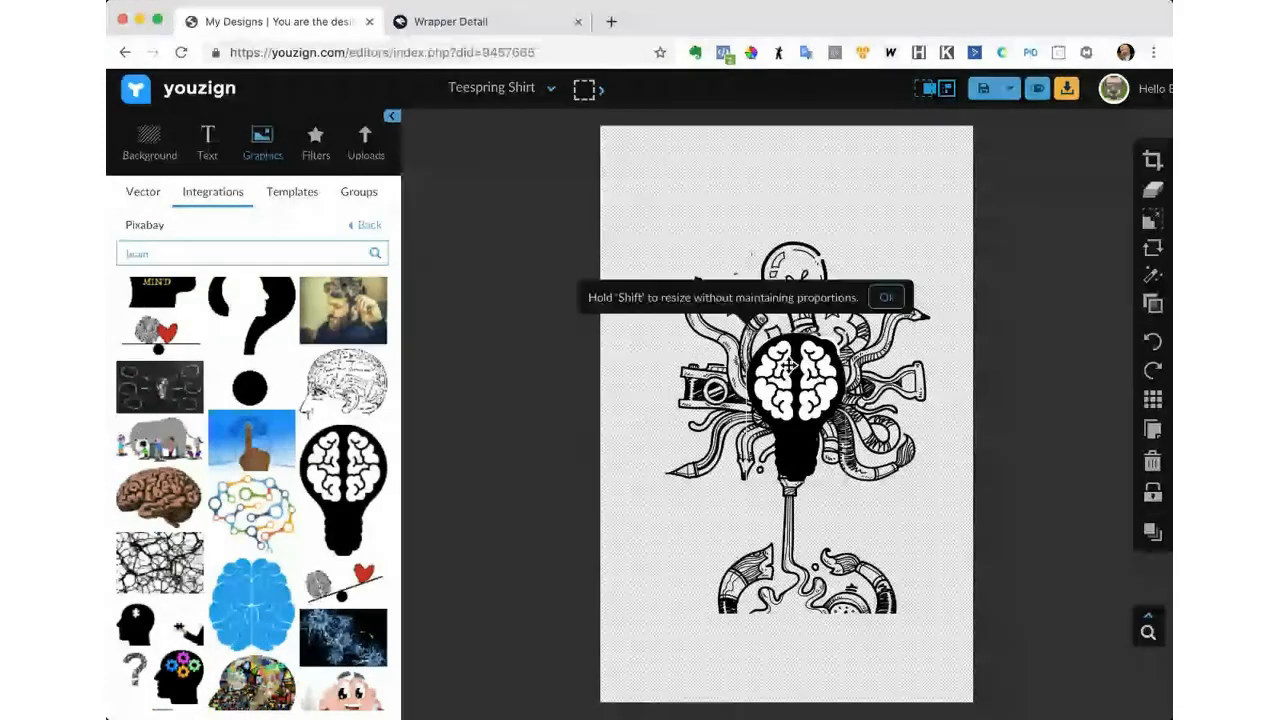
{"action": "left_click_drag", "start_coordinate": [790, 366], "coordinate": [792, 358]}
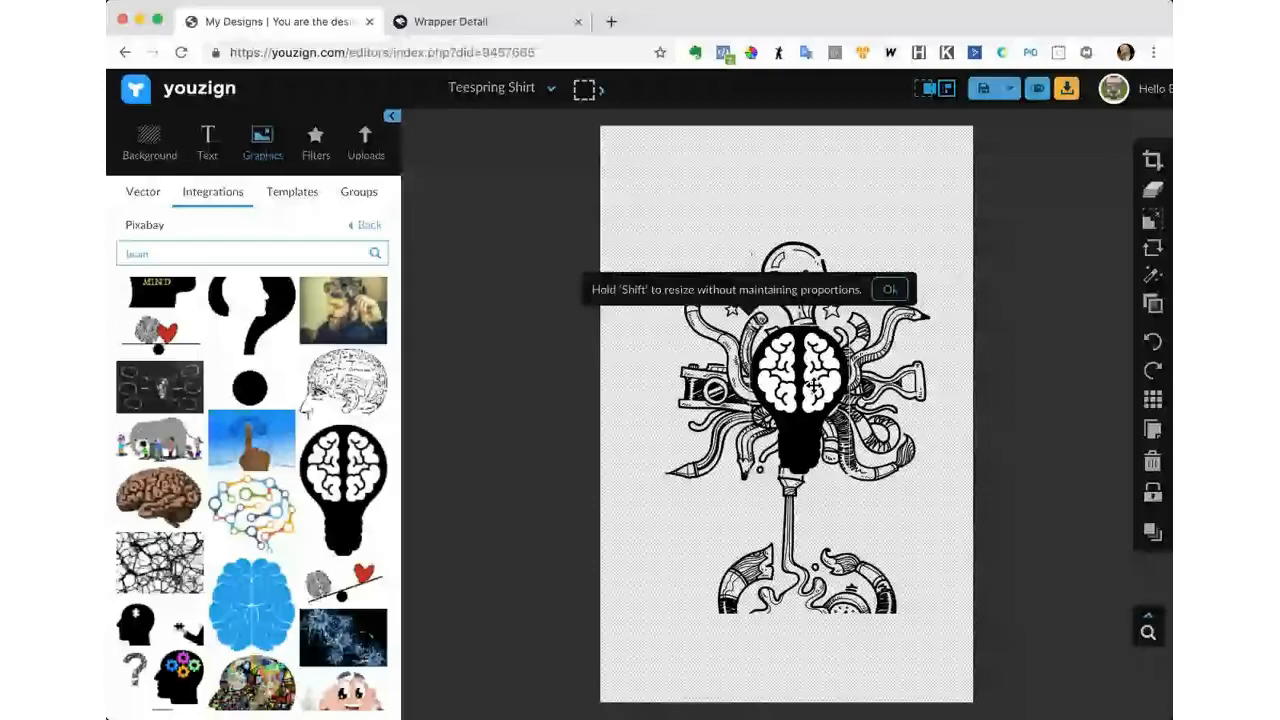
Group the brain lightbulb with the tentacle illustration, save the group, and replace the artwork on the canvas with that saved group.
{"action": "left_click", "coordinate": [886, 342]}
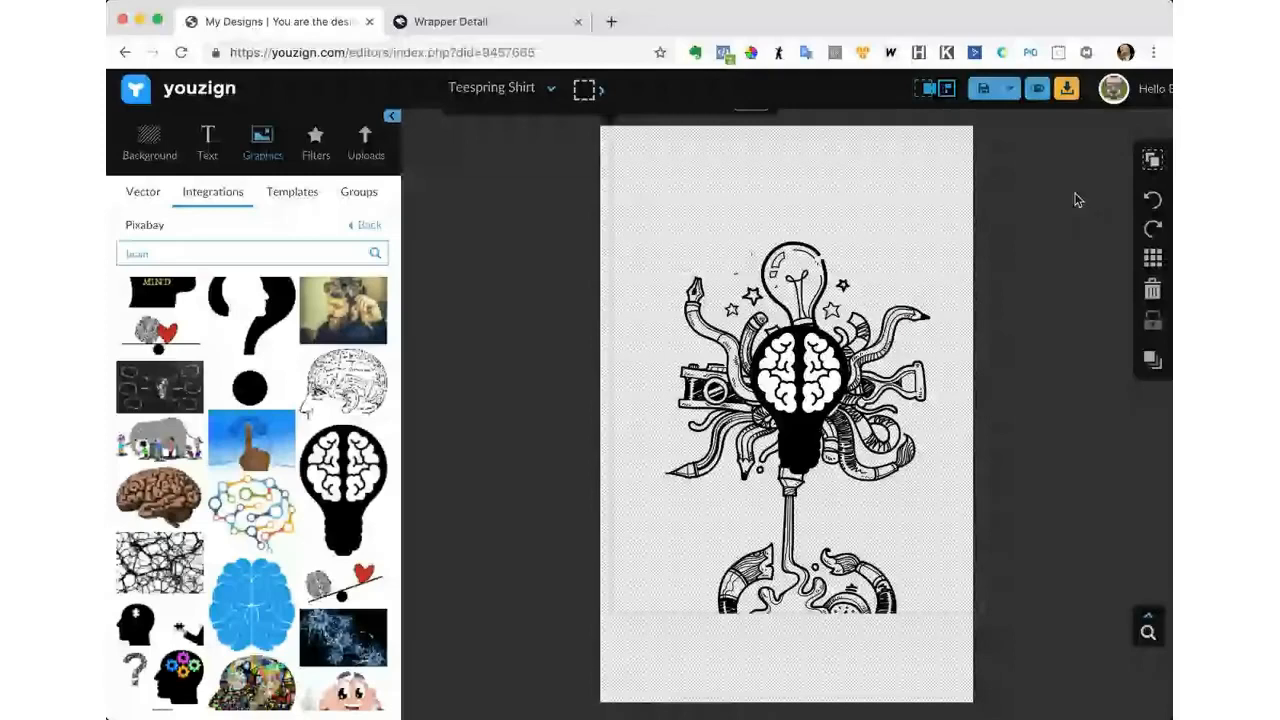
{"action": "left_click", "coordinate": [1153, 163]}
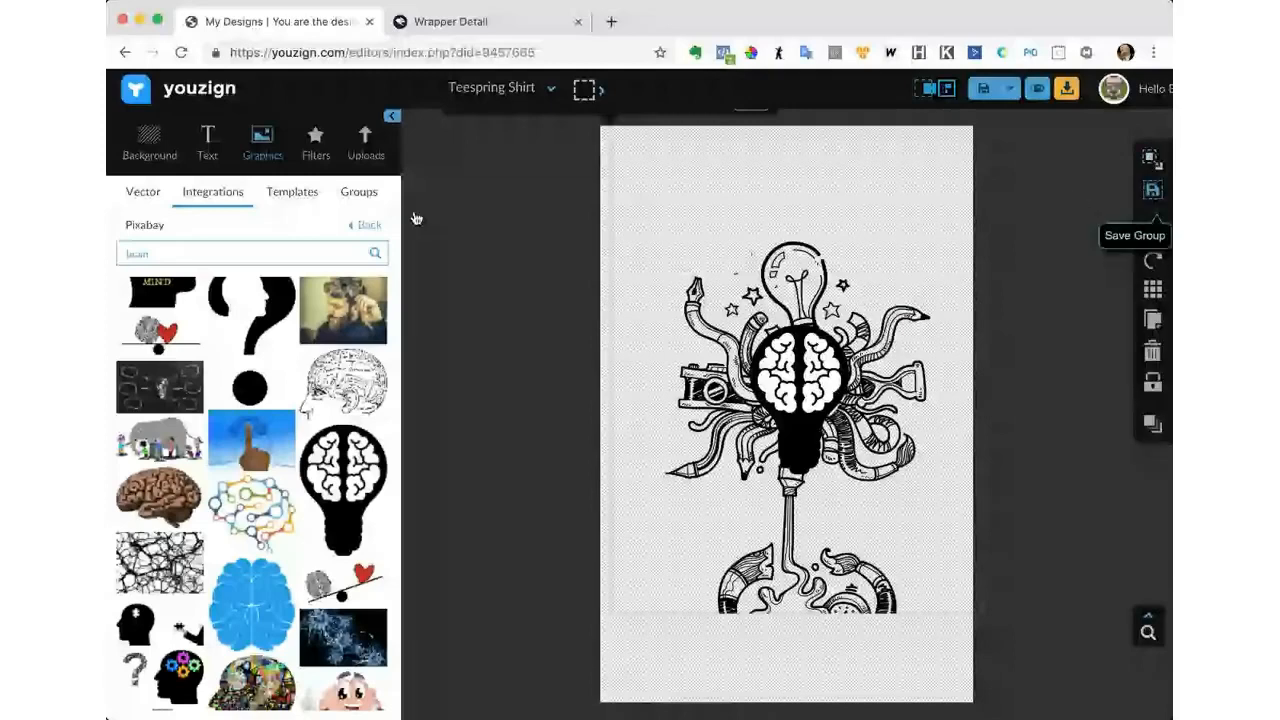
{"action": "left_click", "coordinate": [350, 196]}
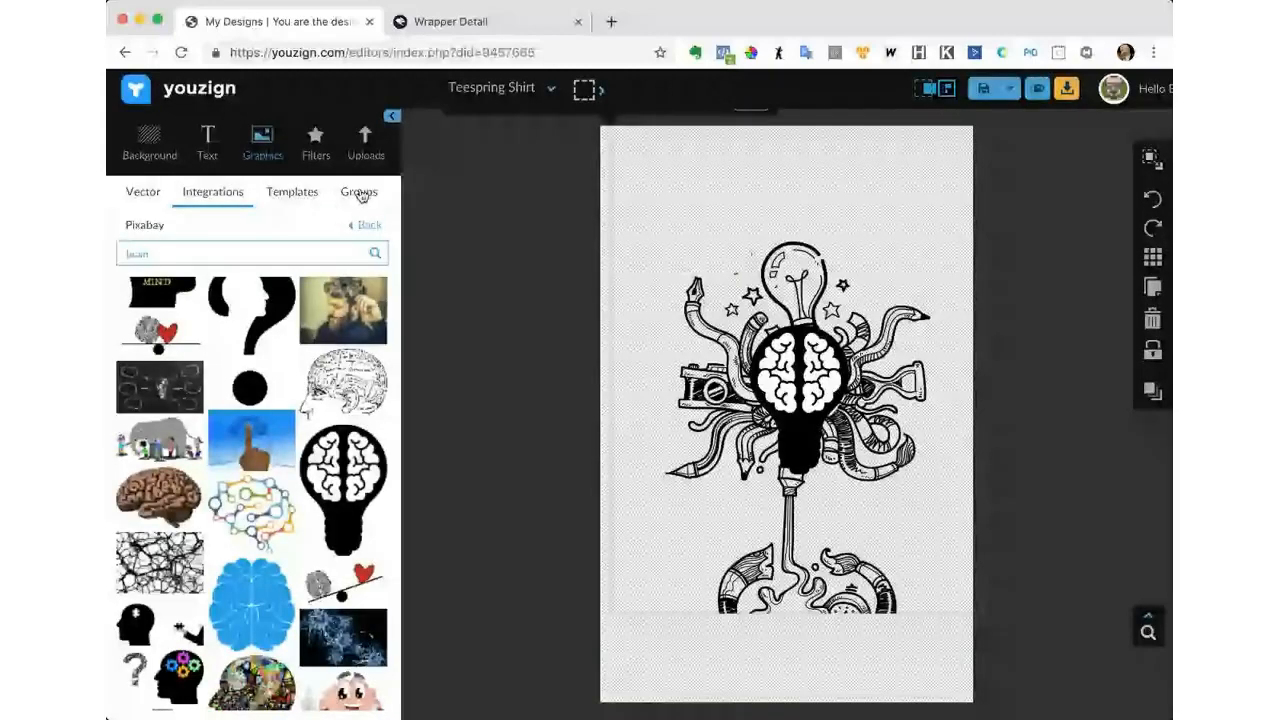
{"action": "left_click", "coordinate": [360, 192]}
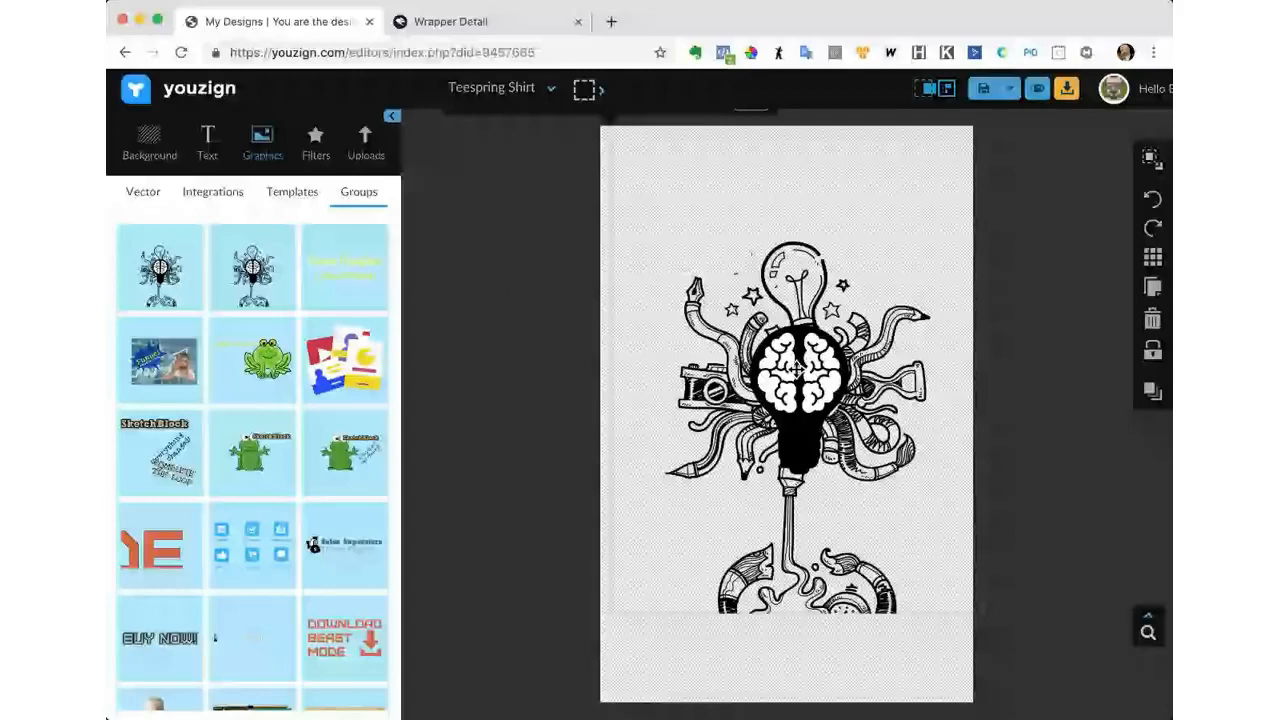
{"action": "left_click", "coordinate": [1151, 321]}
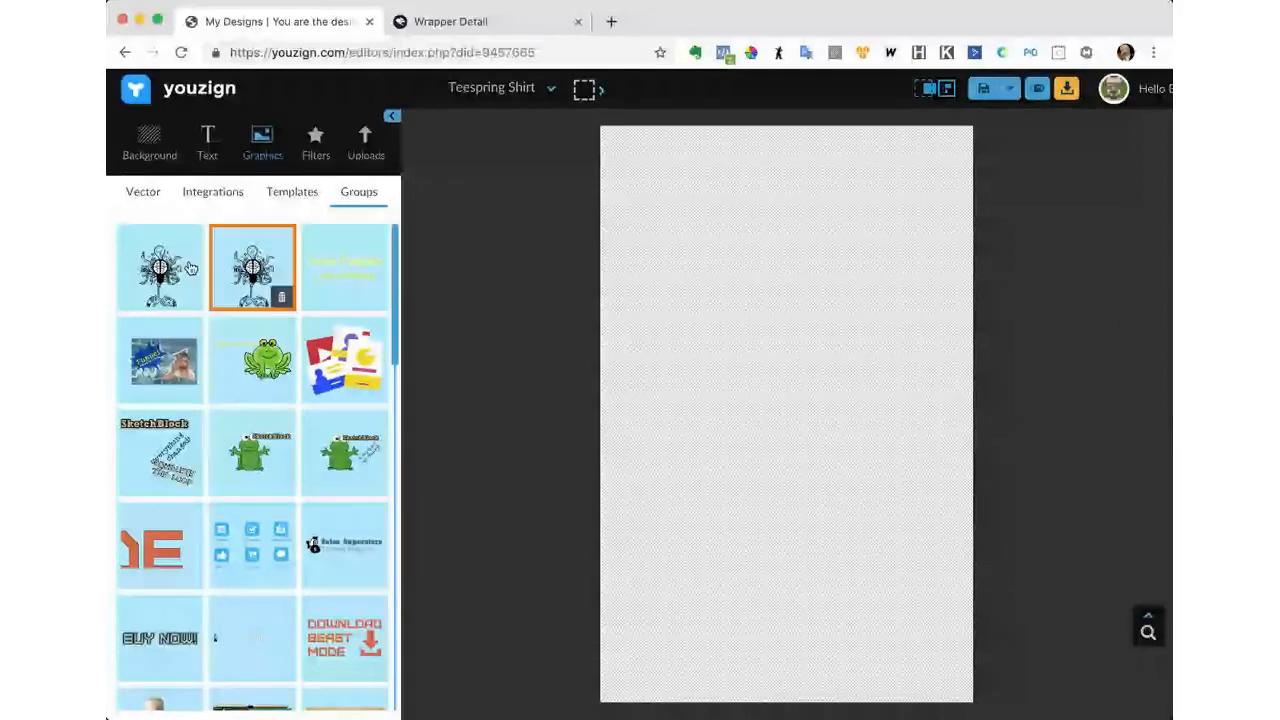
{"action": "left_click", "coordinate": [147, 265]}
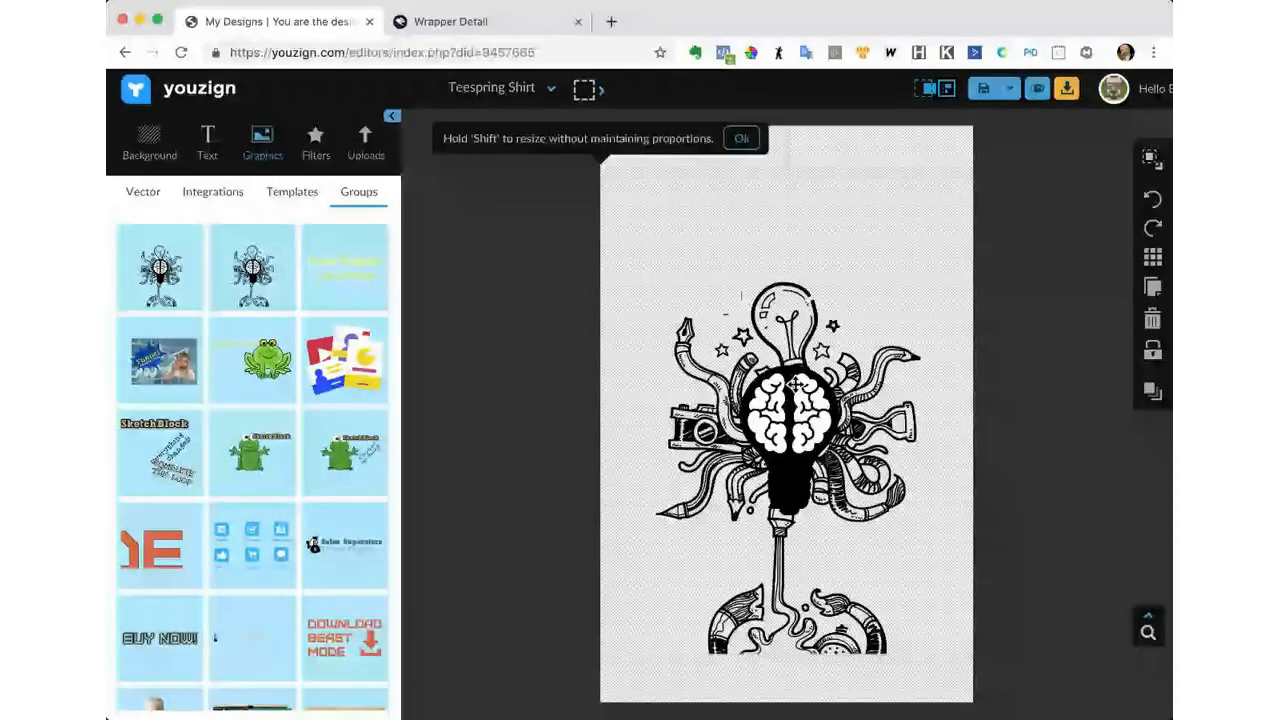
Ungroup and delete the overlapping duplicate of the artwork, and move the remaining group higher on the canvas.
{"action": "left_click", "coordinate": [1153, 163]}
{"action": "left_click_drag", "start_coordinate": [796, 400], "coordinate": [834, 292]}
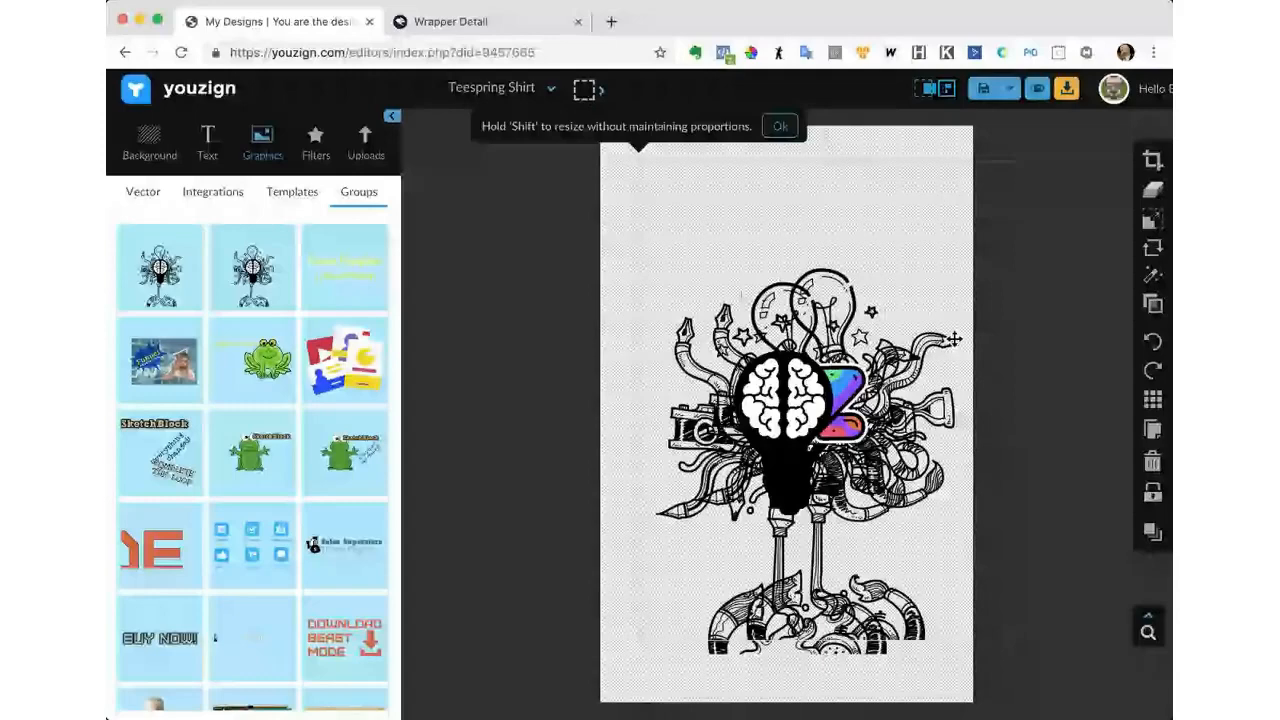
{"action": "mouse_move", "coordinate": [953, 339]}
{"action": "left_mouse_down"}
{"action": "mouse_move", "coordinate": [908, 340]}
{"action": "mouse_move", "coordinate": [945, 337]}
{"action": "left_mouse_up"}
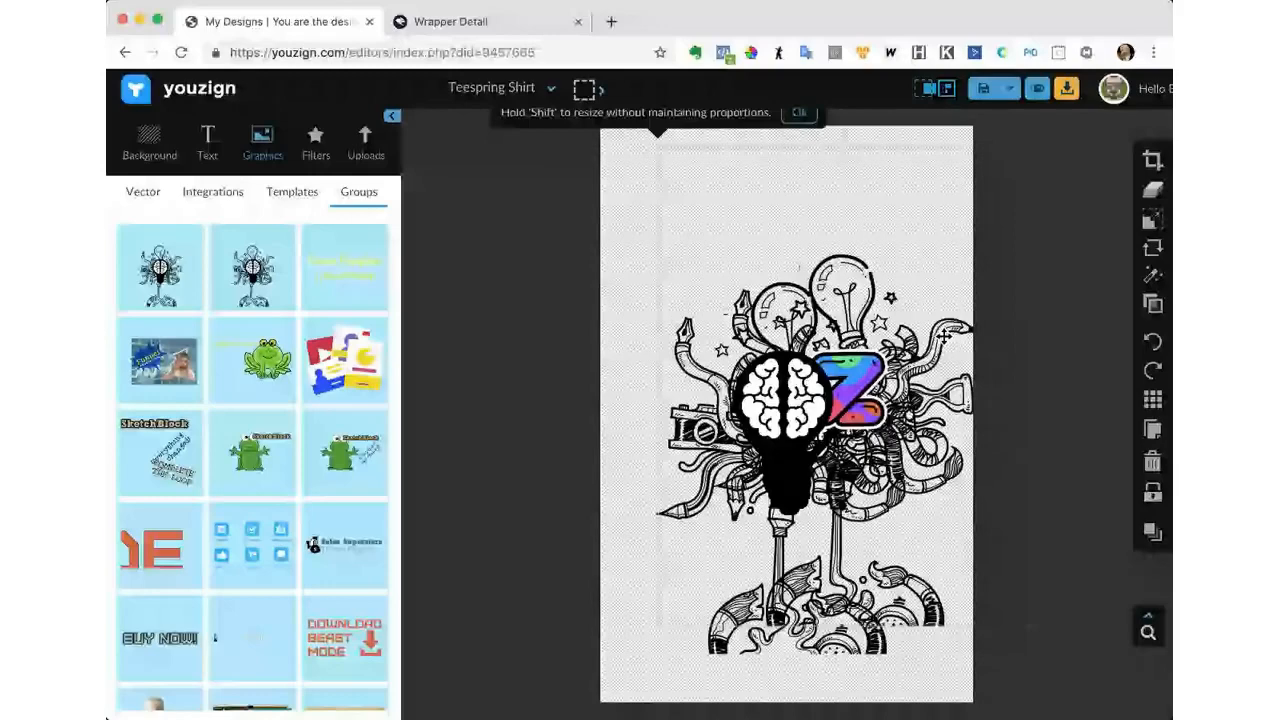
{"action": "key", "text": "Delete"}
{"action": "left_click", "coordinate": [794, 390]}
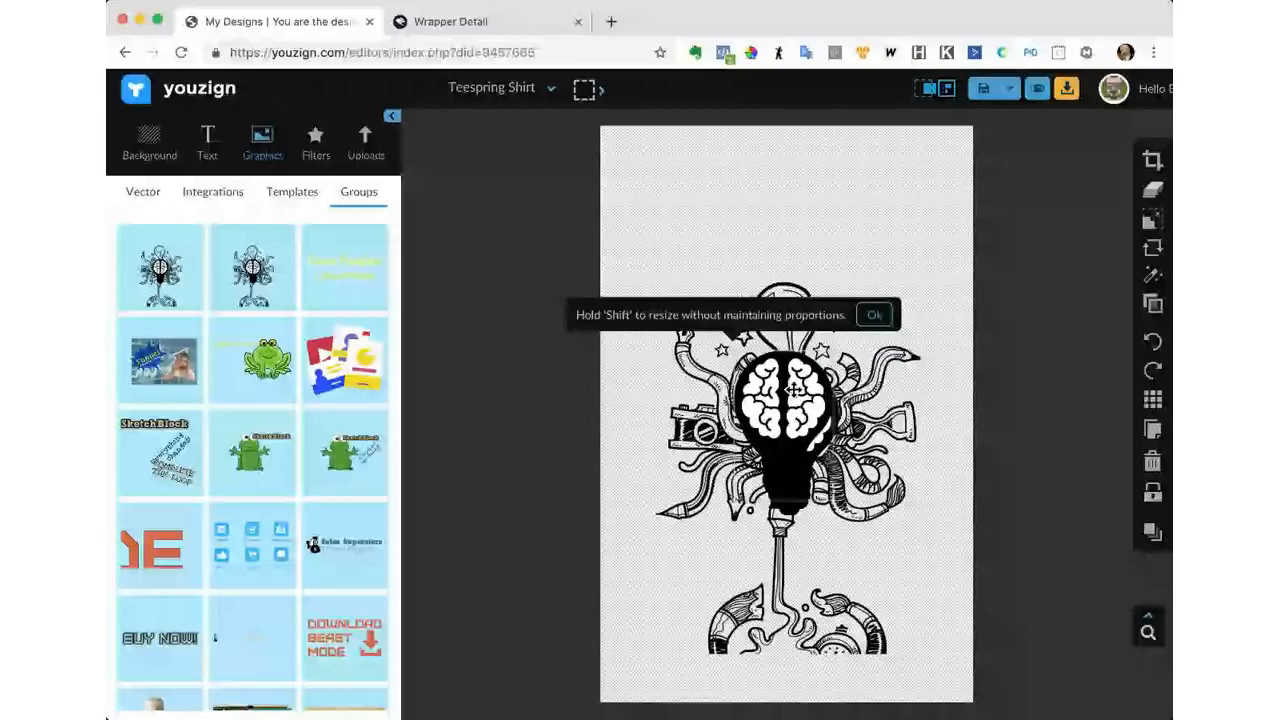
{"action": "left_click", "coordinate": [1146, 458]}
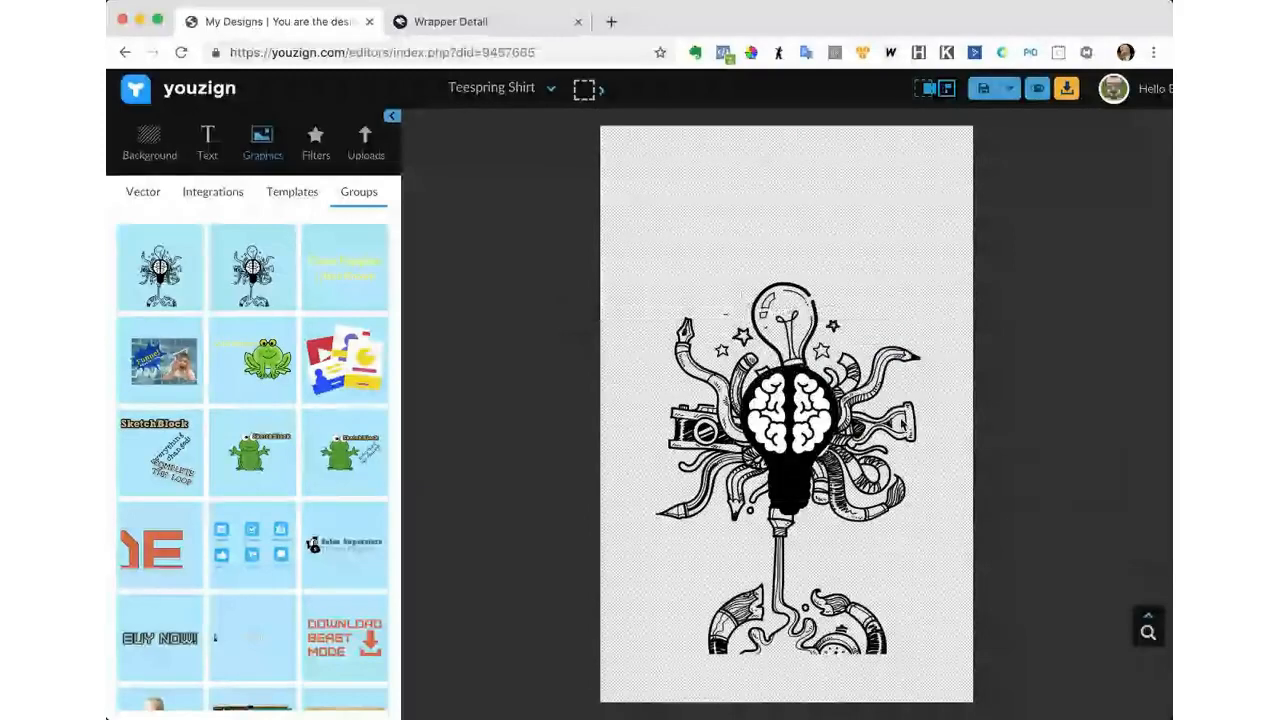
{"action": "left_click", "coordinate": [794, 409]}
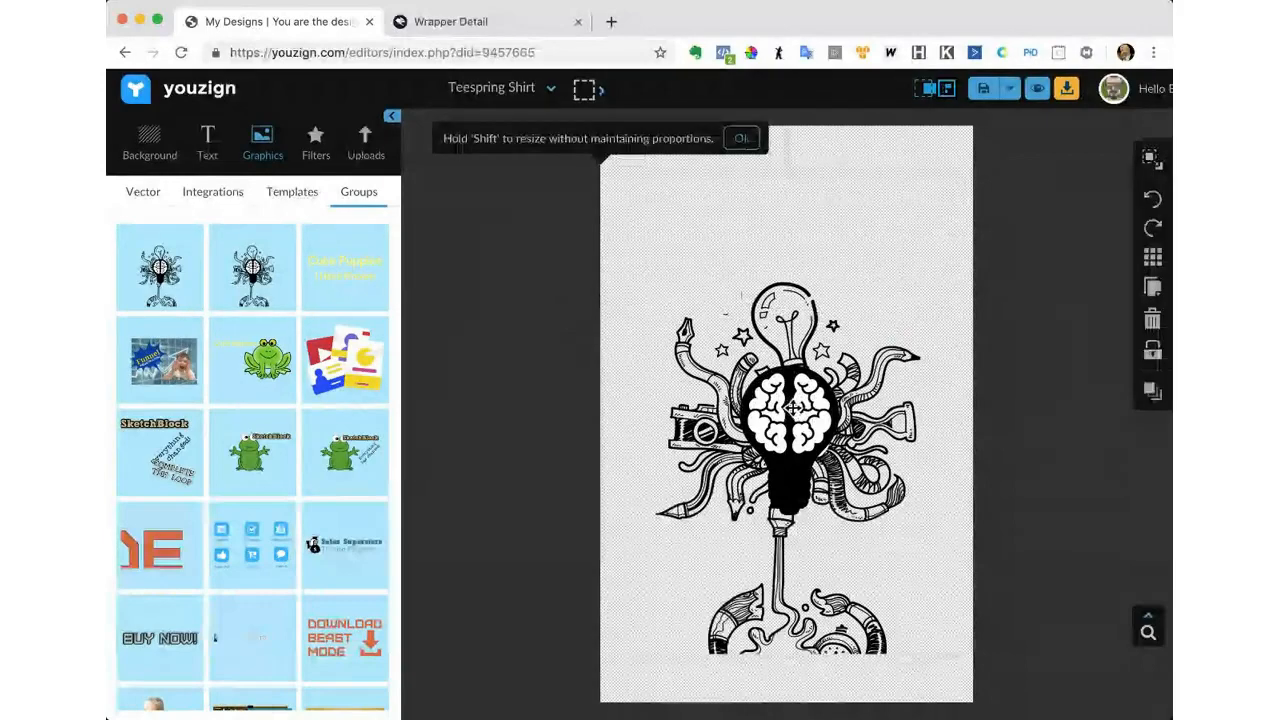
{"action": "left_click_drag", "start_coordinate": [794, 409], "coordinate": [789, 358]}
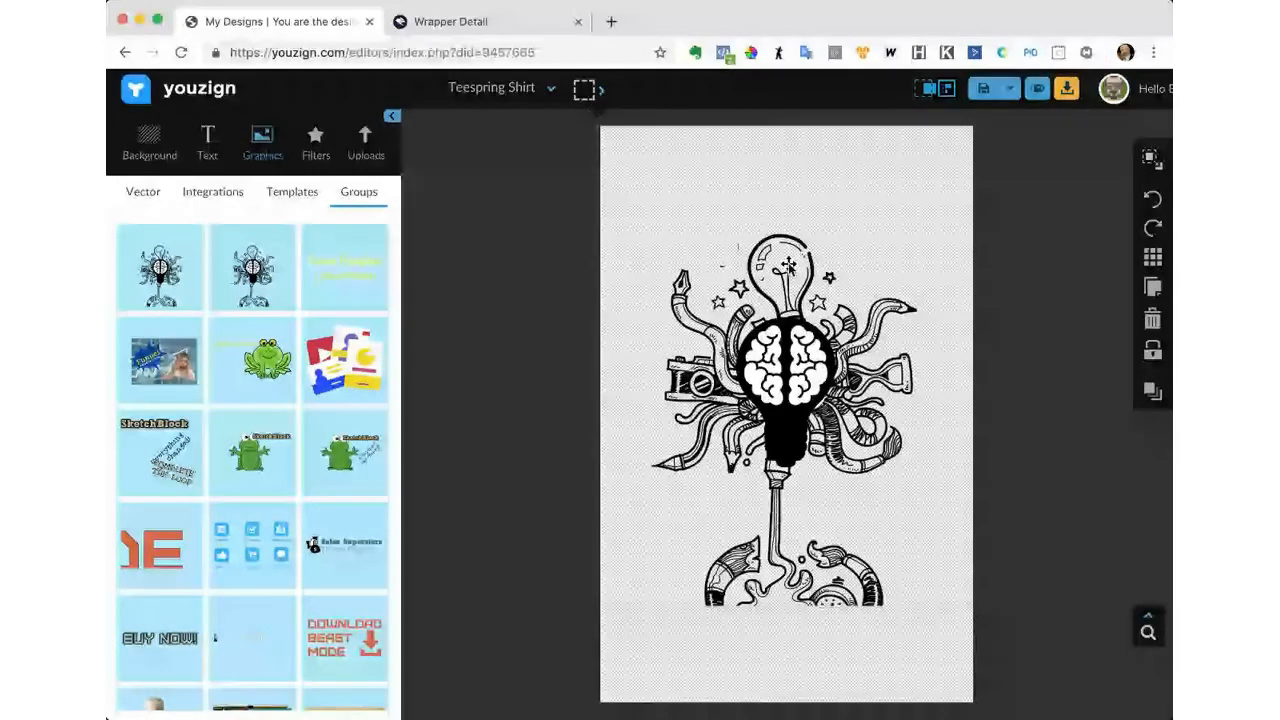
Ungroup the artwork and tilt the brain lightbulb counter-clockwise, keeping it over the centre of the tentacles.
{"action": "left_click", "coordinate": [148, 144]}
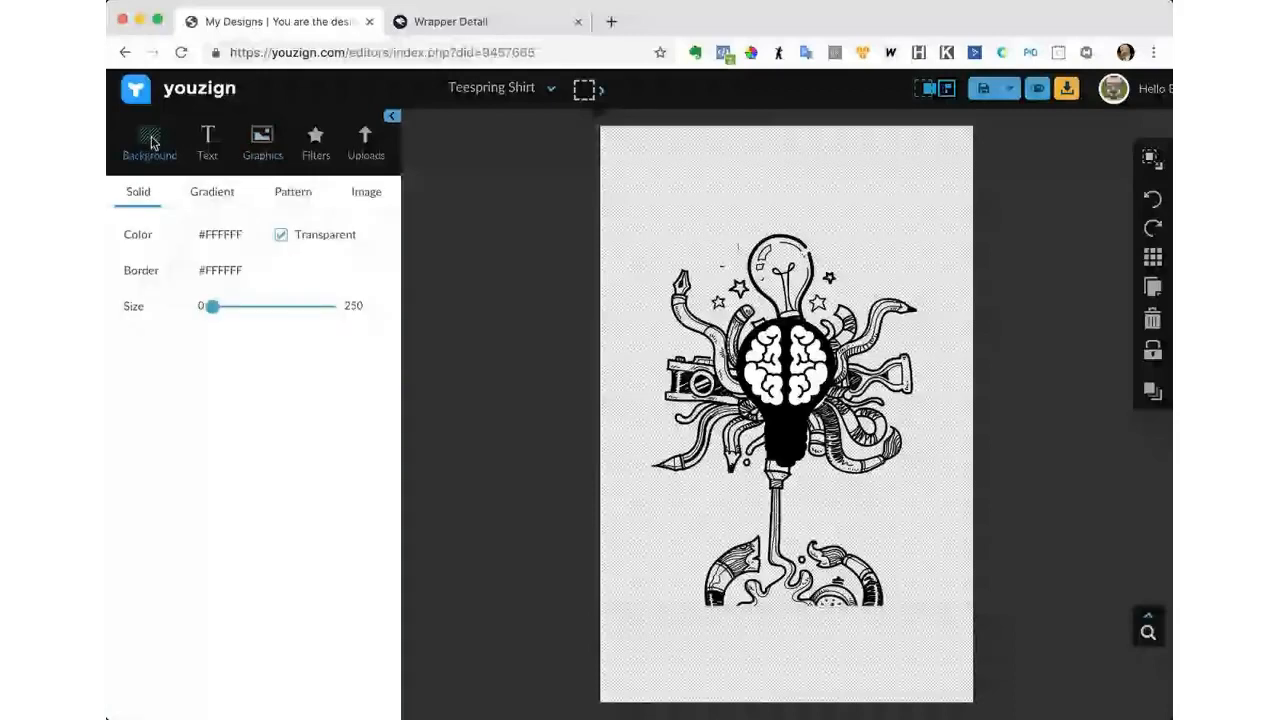
{"action": "left_click", "coordinate": [745, 345]}
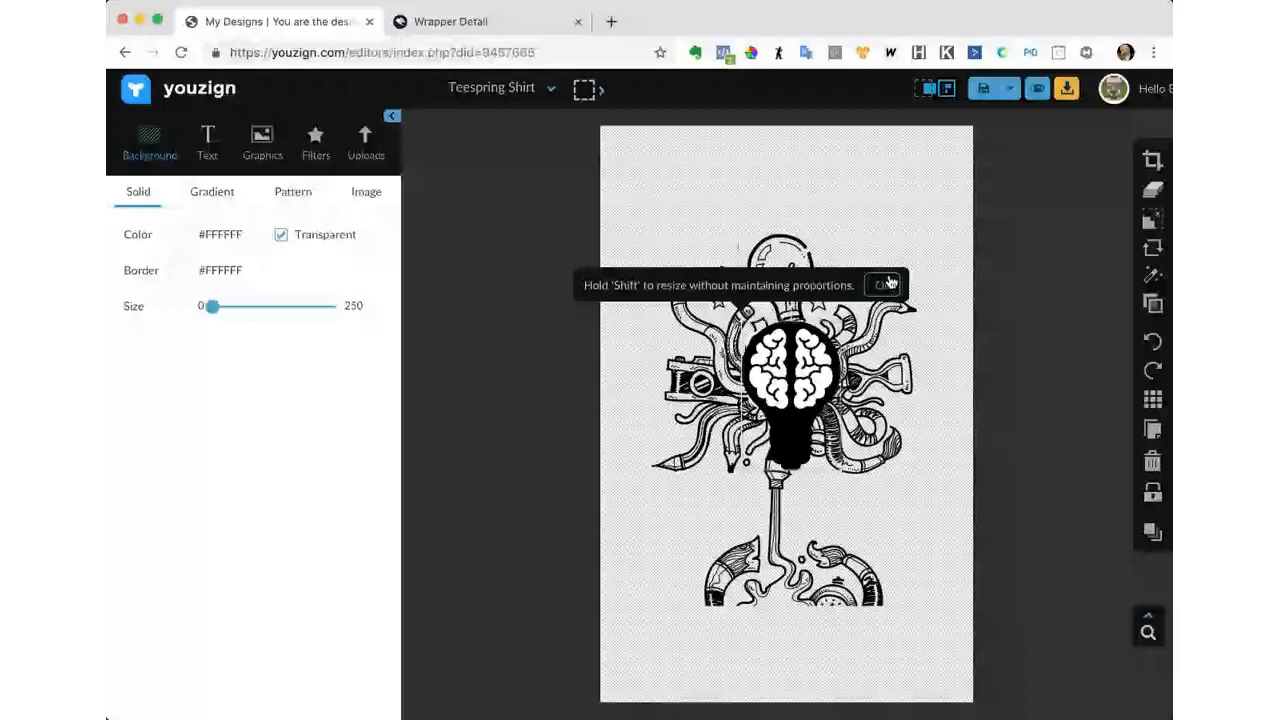
{"action": "left_click", "coordinate": [885, 285]}
{"action": "left_click_drag", "start_coordinate": [798, 302], "coordinate": [825, 306]}
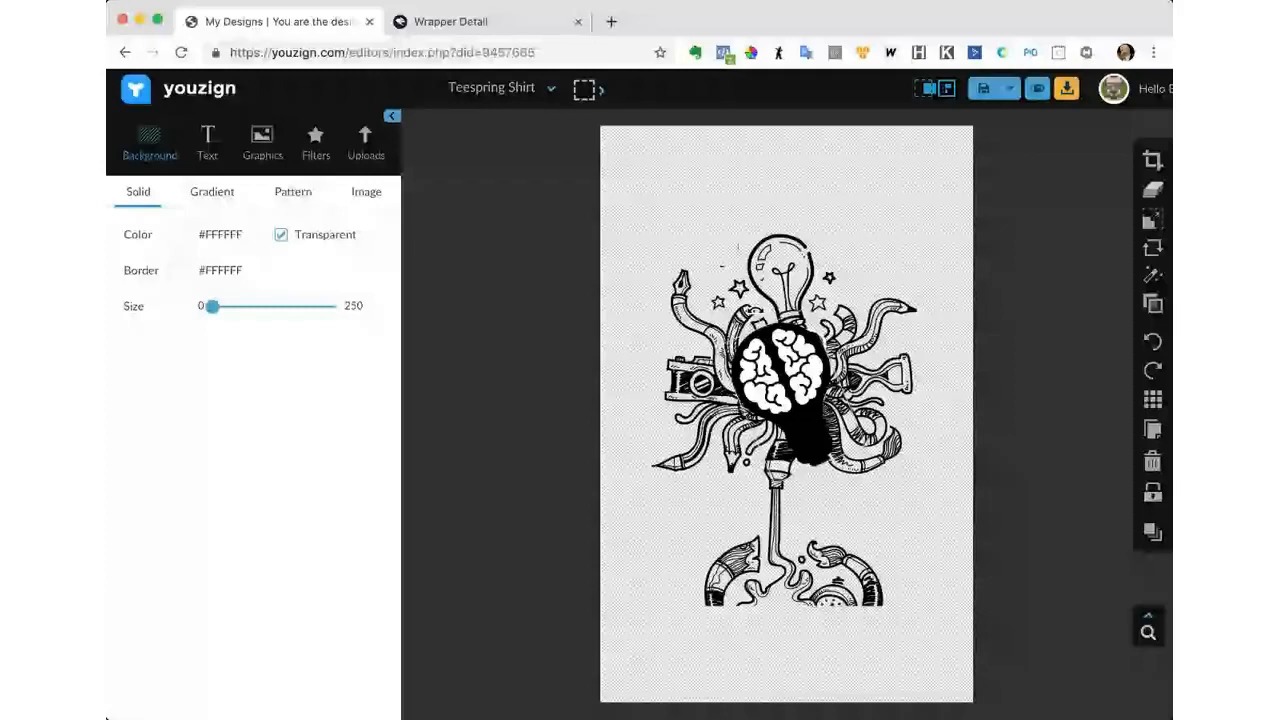
{"action": "left_click_drag", "start_coordinate": [790, 376], "coordinate": [797, 381]}
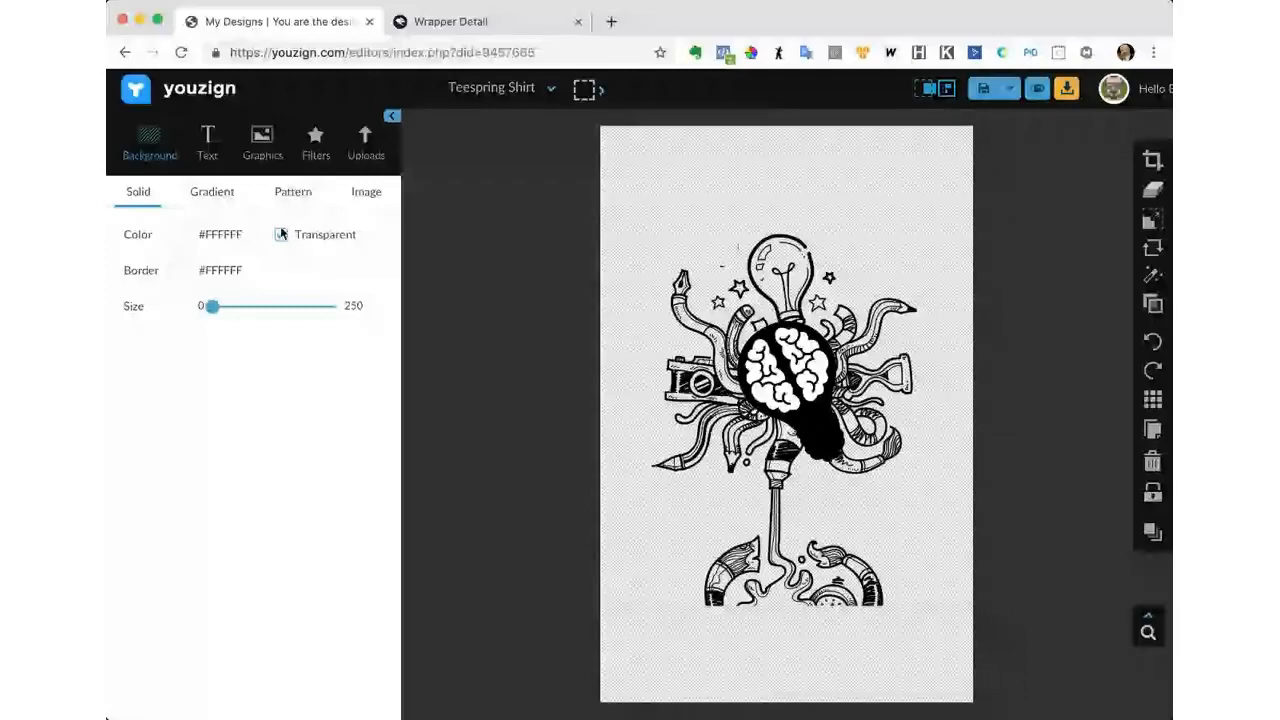
Try the dark striped pattern as the background and go back to the transparent solid one.
{"action": "left_click", "coordinate": [177, 241]}
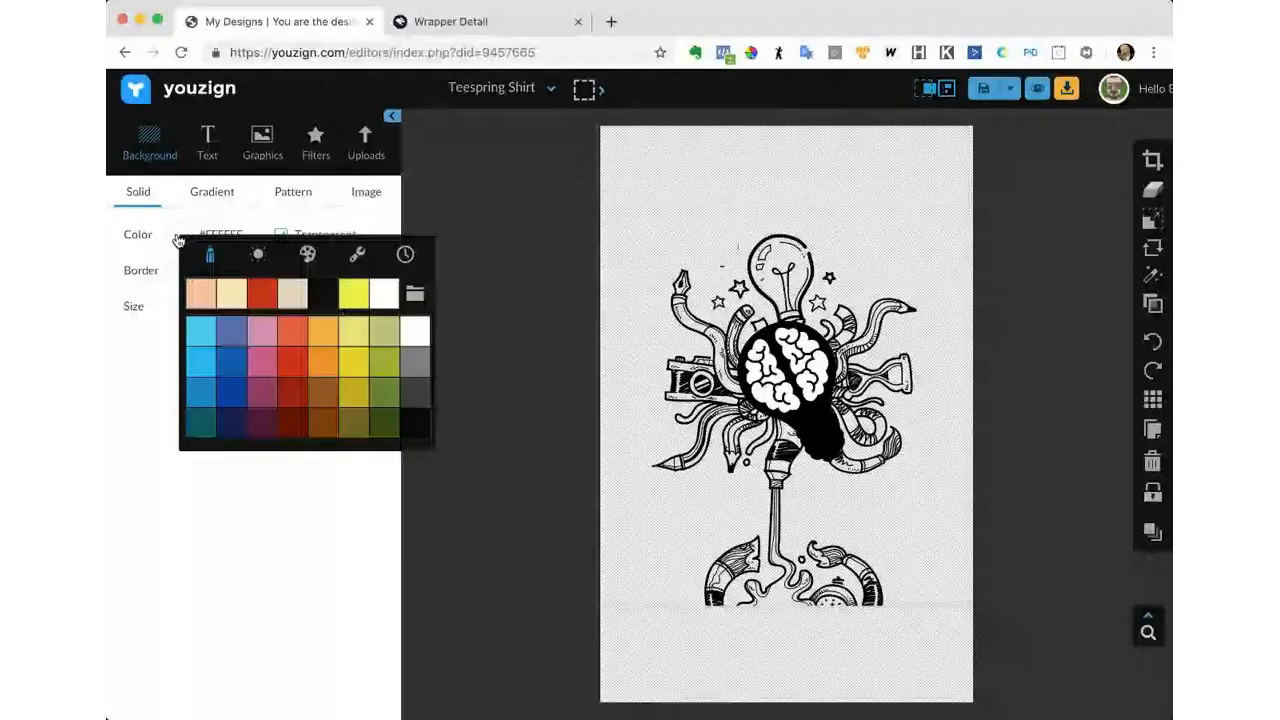
{"action": "left_click", "coordinate": [290, 197]}
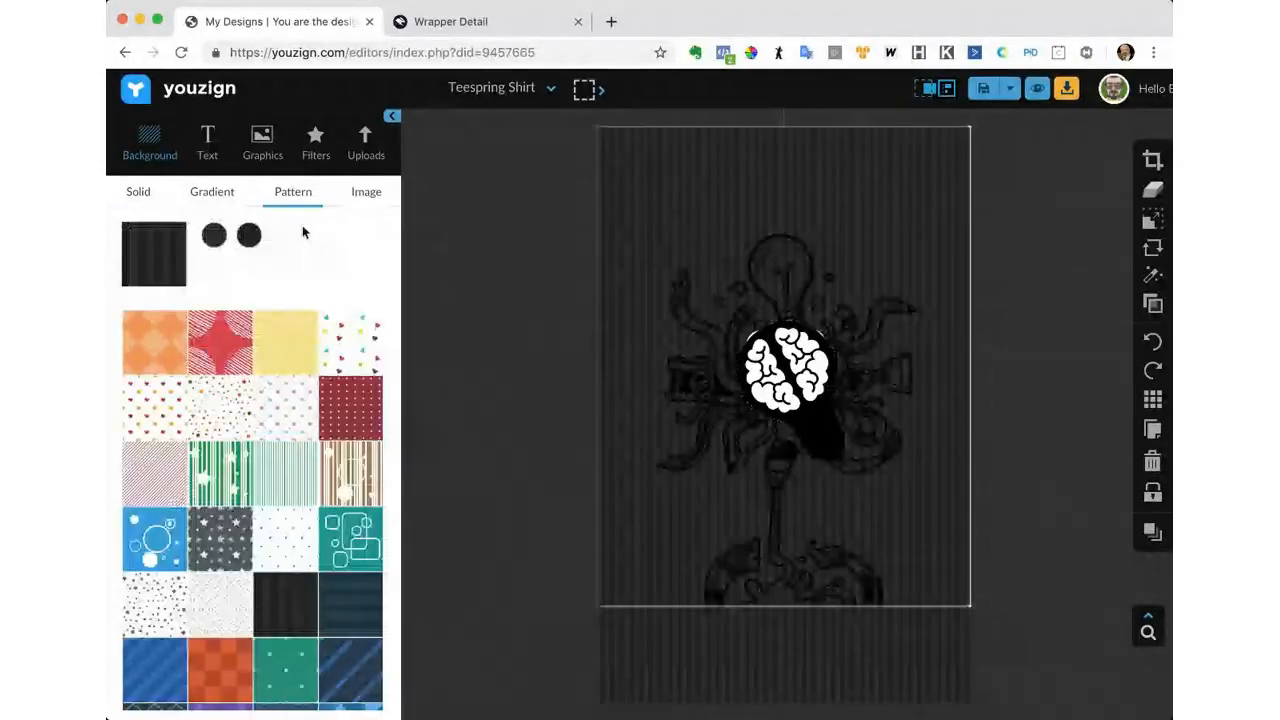
{"action": "left_click", "coordinate": [152, 196]}
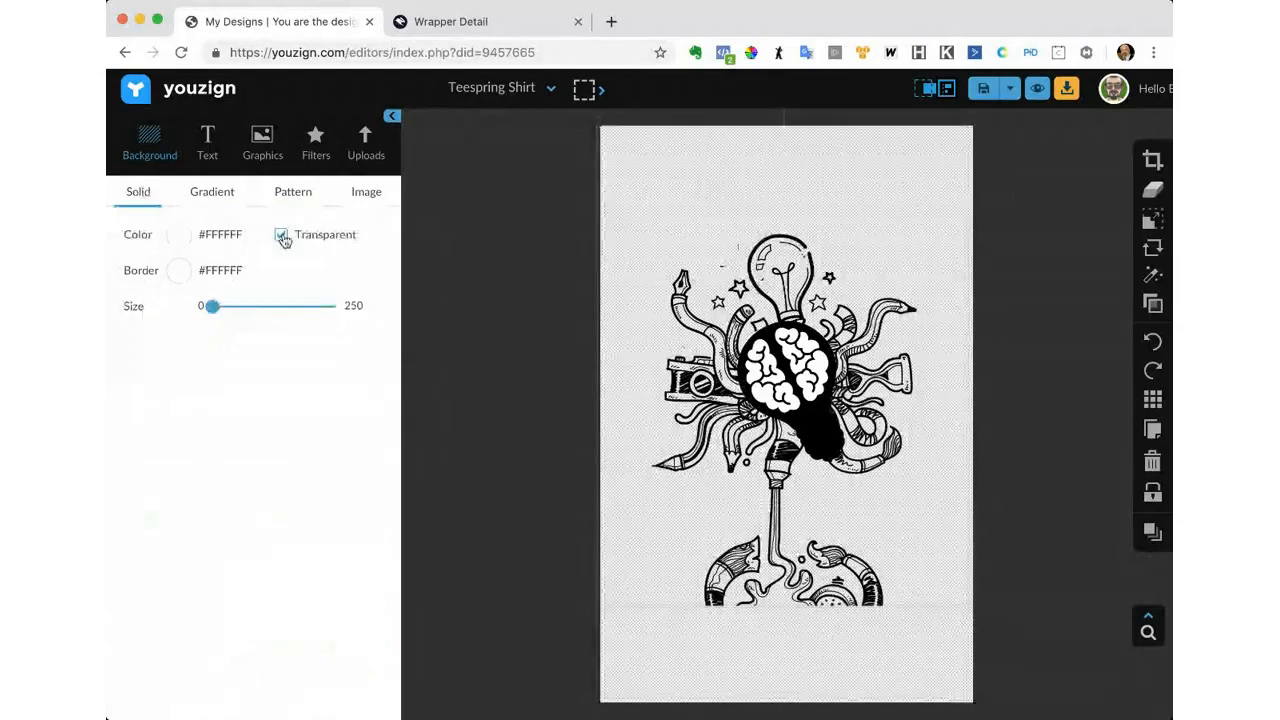
Turn off the background's transparency and give it a radial gradient from red to purple.
{"action": "left_click", "coordinate": [283, 237]}
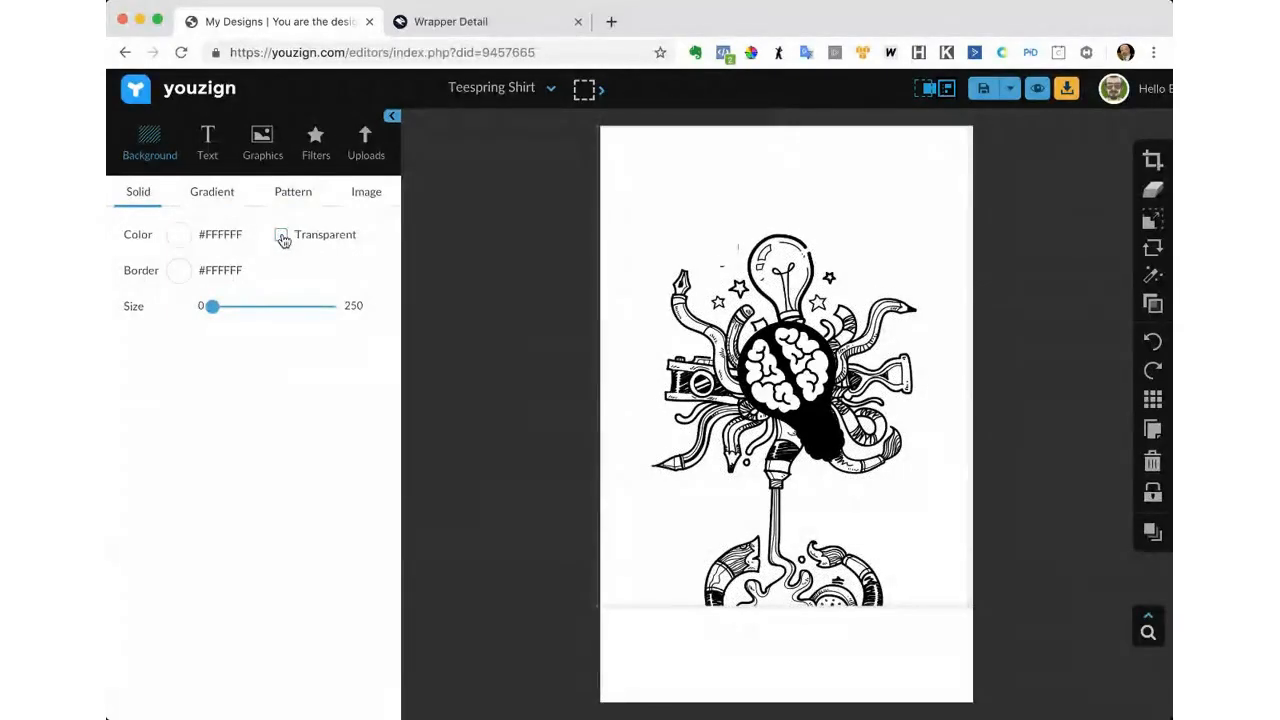
{"action": "left_click", "coordinate": [179, 236]}
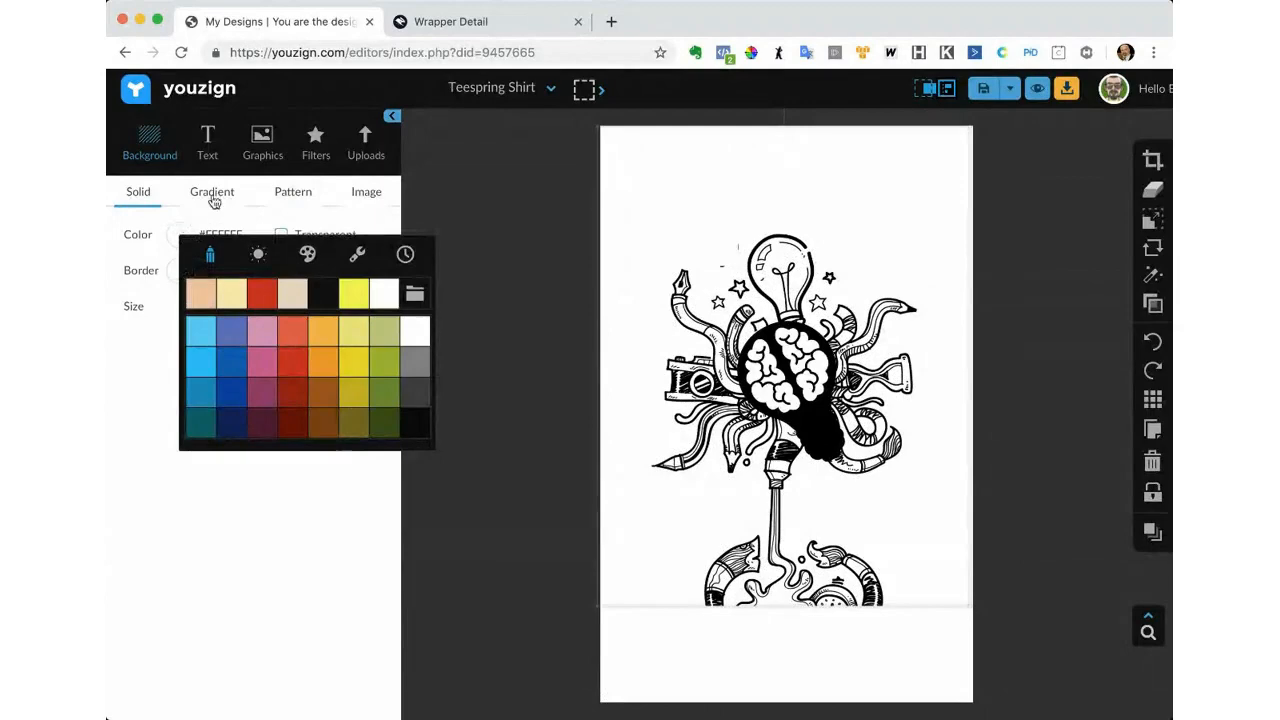
{"action": "left_click", "coordinate": [213, 198]}
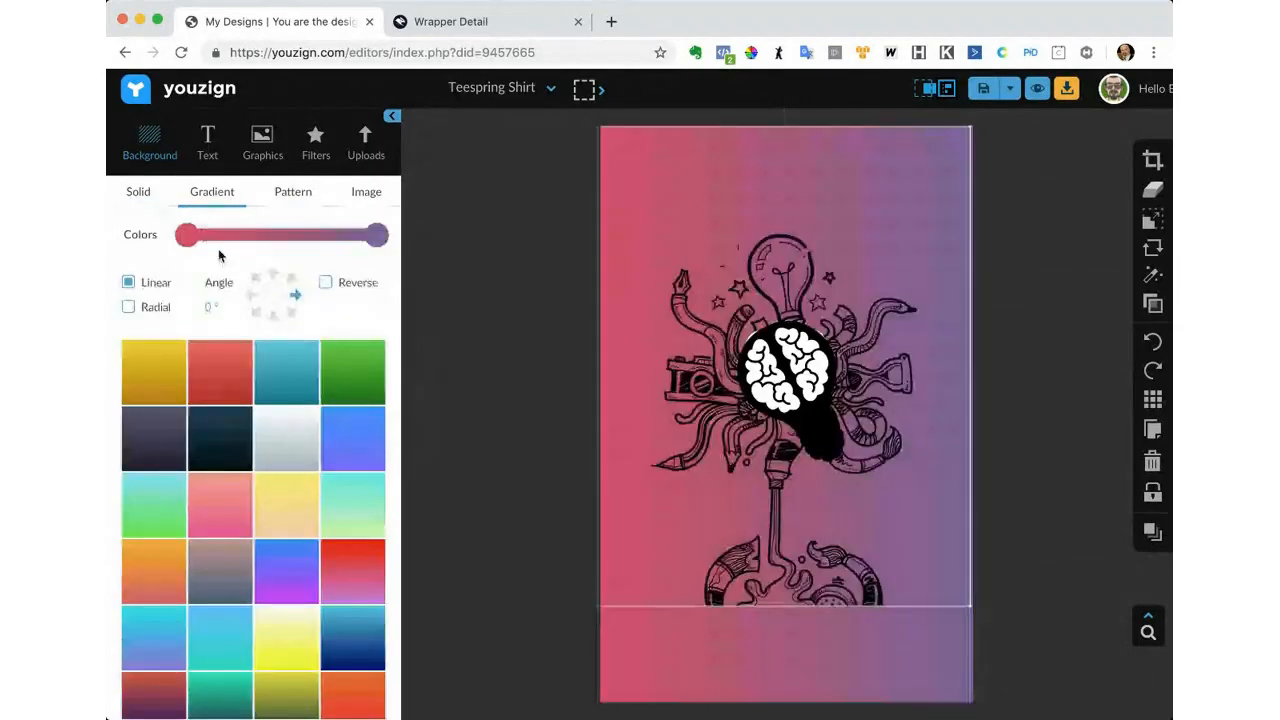
{"action": "left_click", "coordinate": [273, 295]}
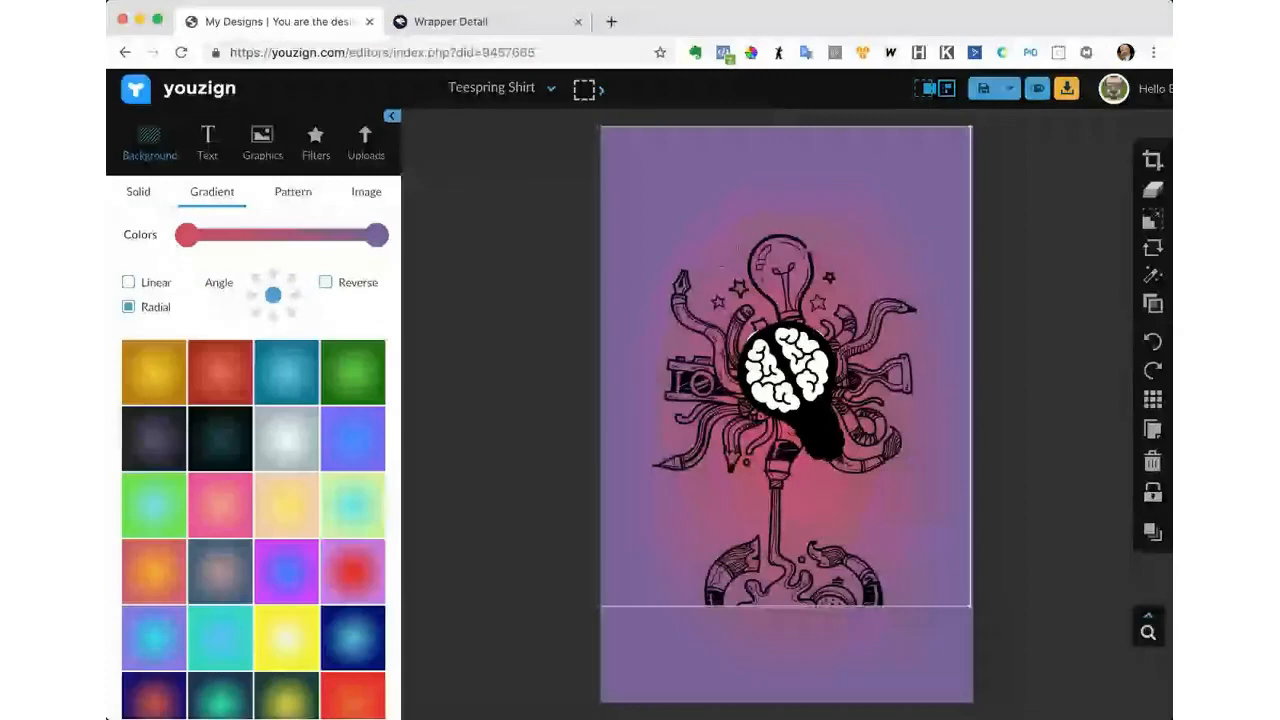
Nudge the tilted brain lightbulb back into place and change the background to the pale grey radial gradient preset.
{"action": "left_click", "coordinate": [781, 348]}
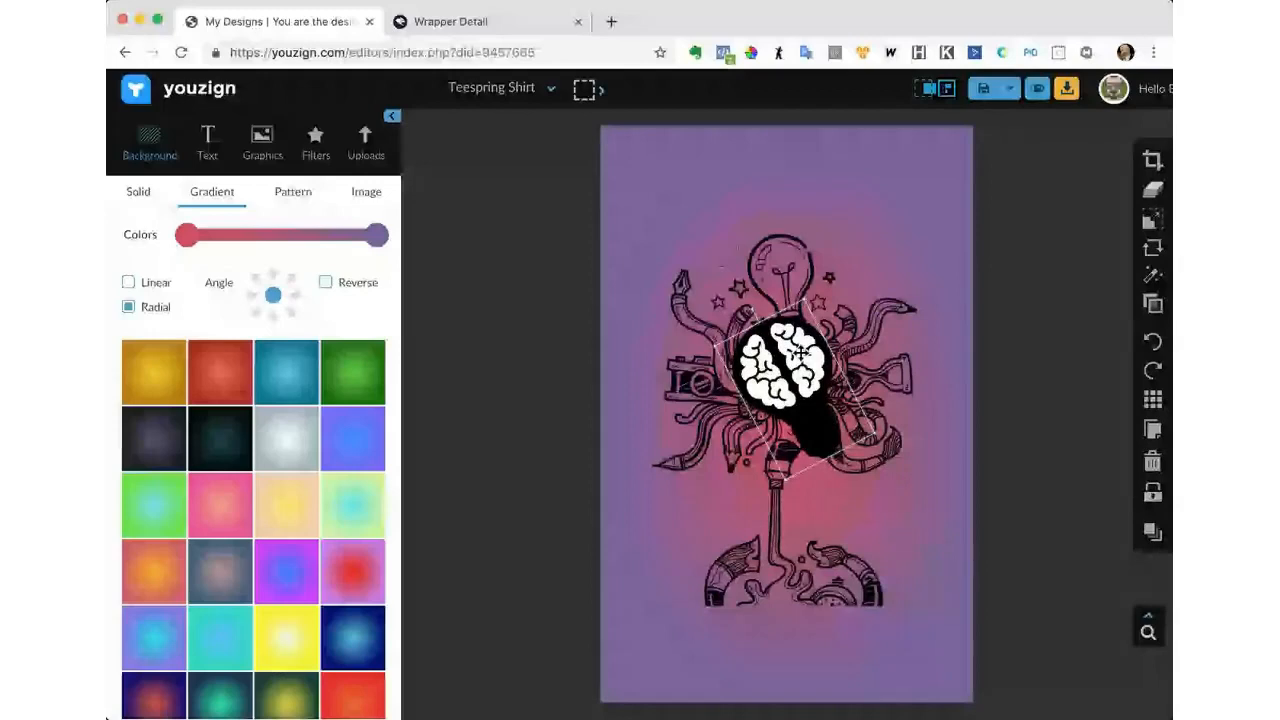
{"action": "left_click_drag", "start_coordinate": [800, 352], "coordinate": [805, 356]}
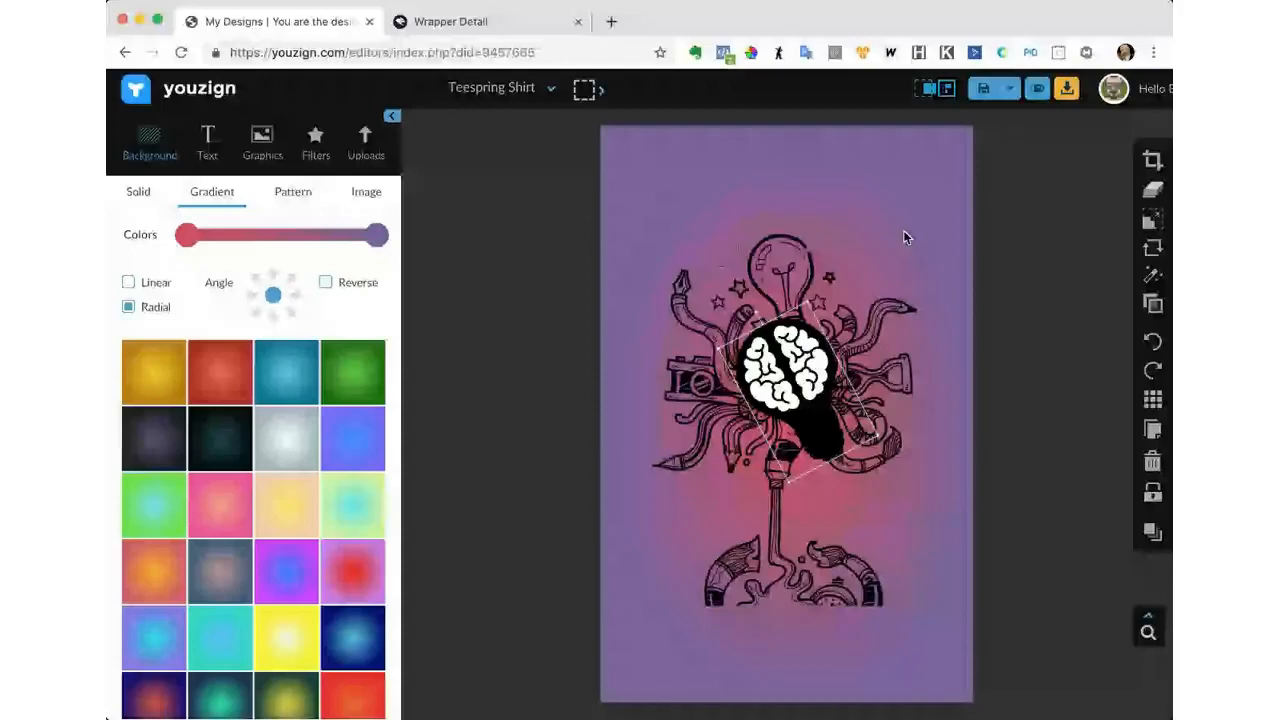
{"action": "left_click", "coordinate": [291, 445]}
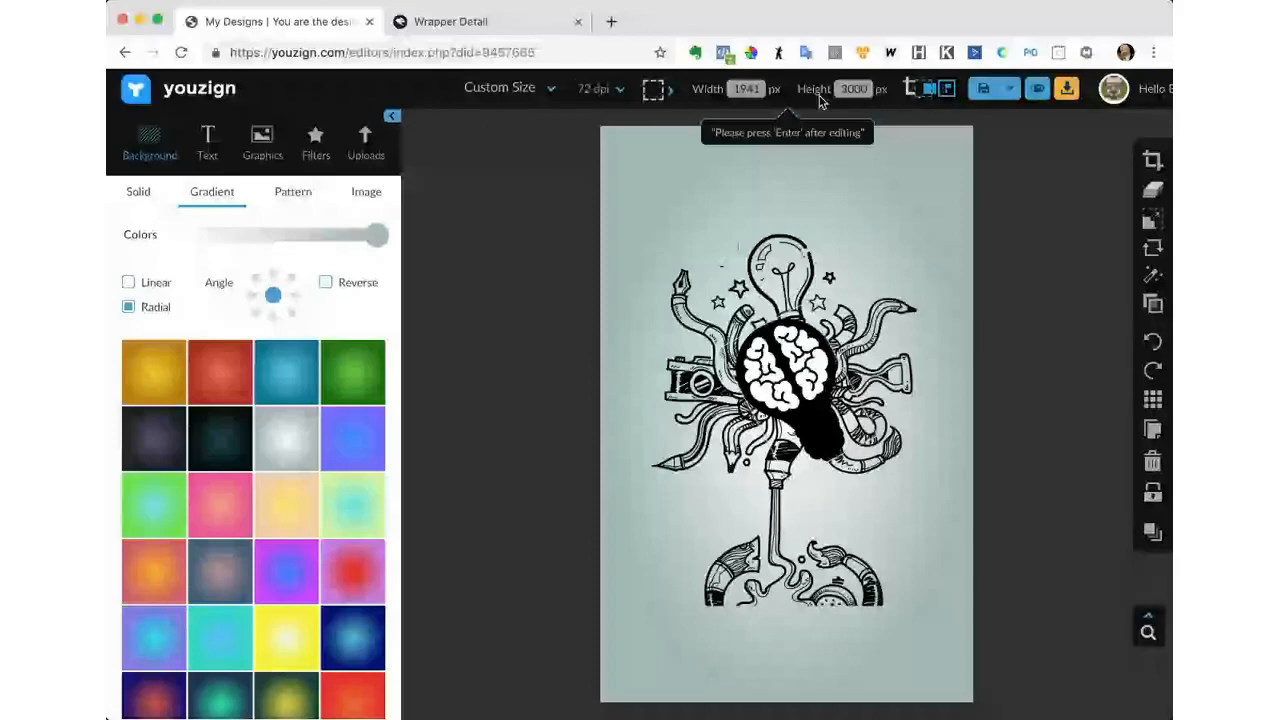
Crop the canvas to about 1940 × 2104 px, trimming off the lower part of the tentacle artwork.
{"action": "left_click", "coordinate": [910, 90]}
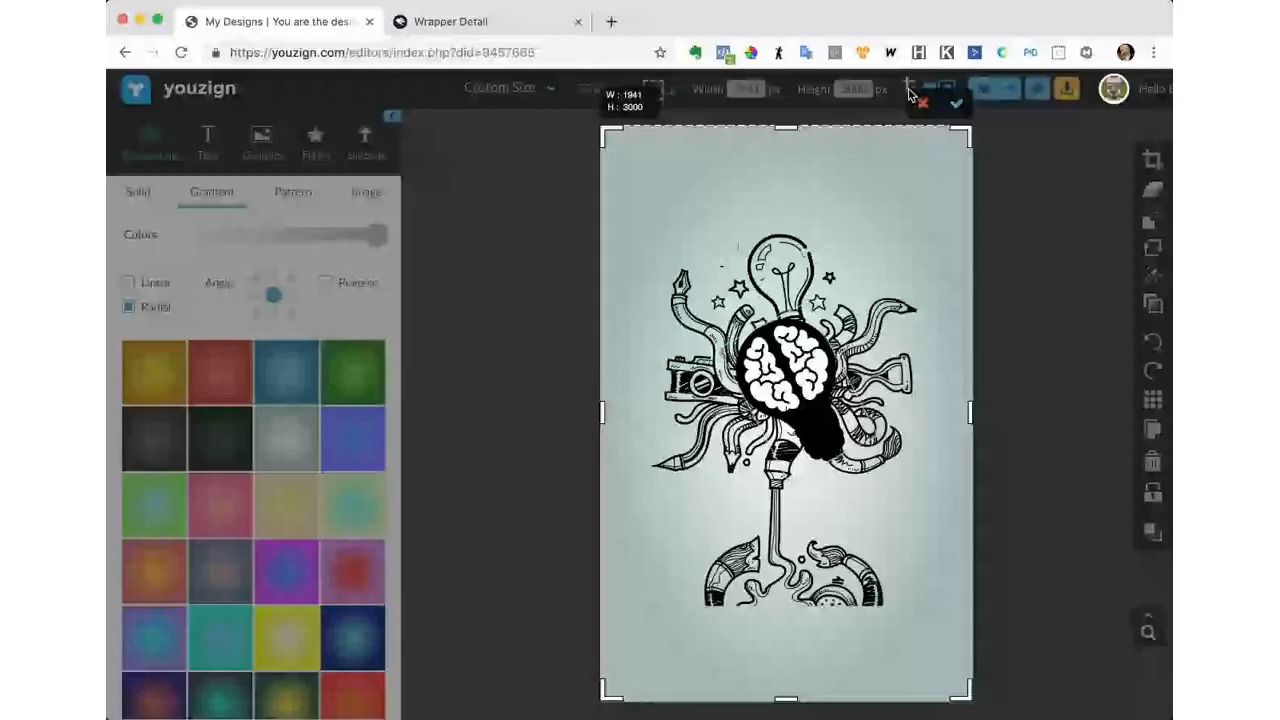
{"action": "left_click_drag", "start_coordinate": [786, 698], "coordinate": [780, 552]}
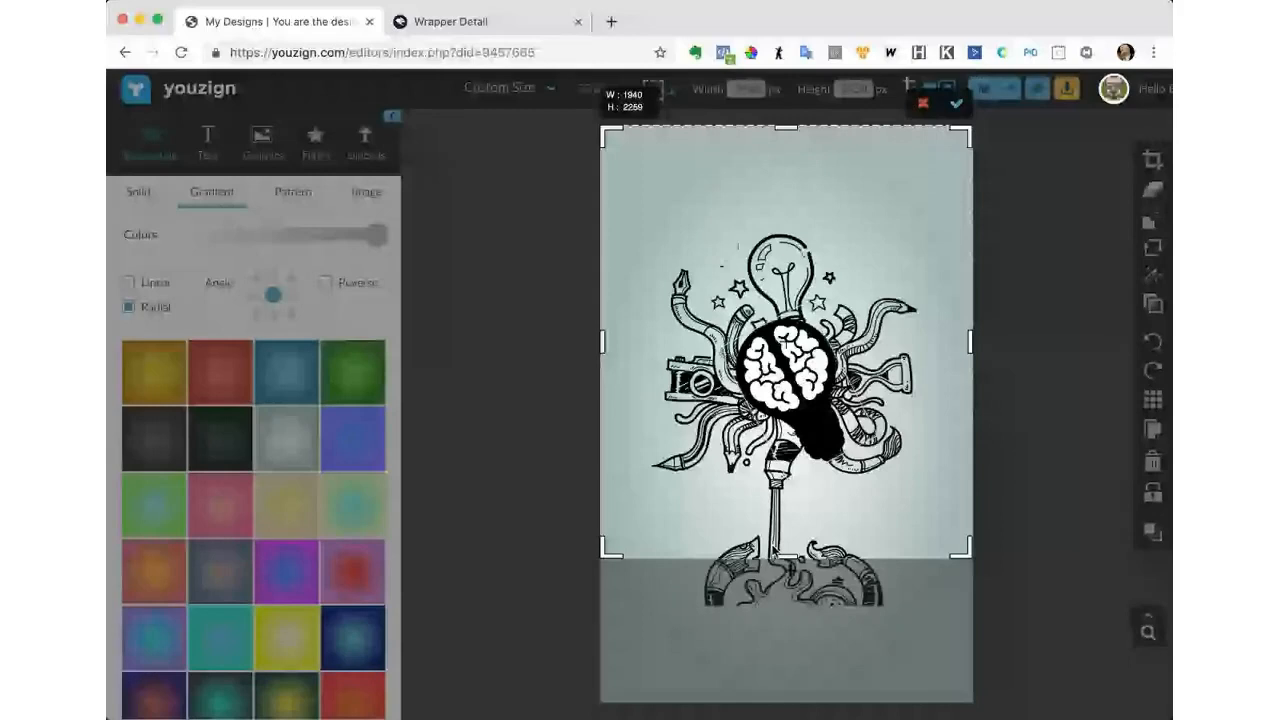
{"action": "left_click_drag", "start_coordinate": [784, 553], "coordinate": [786, 524]}
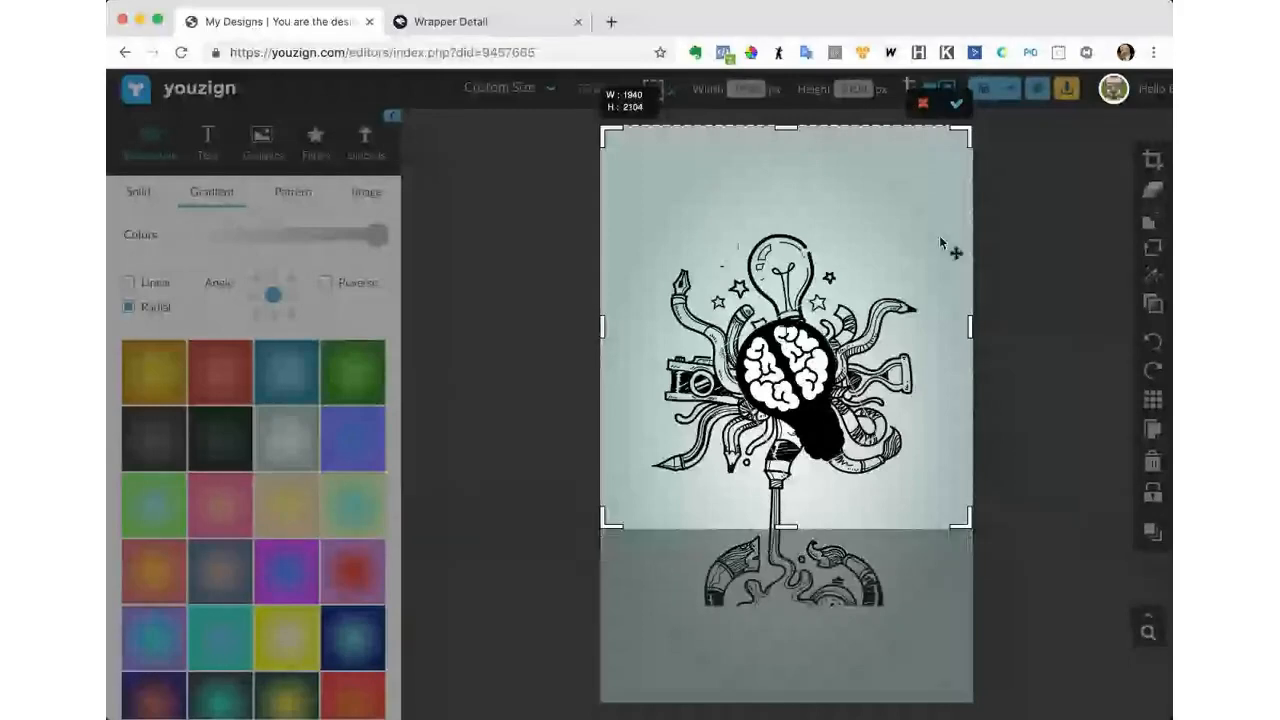
{"action": "left_click", "coordinate": [955, 106]}
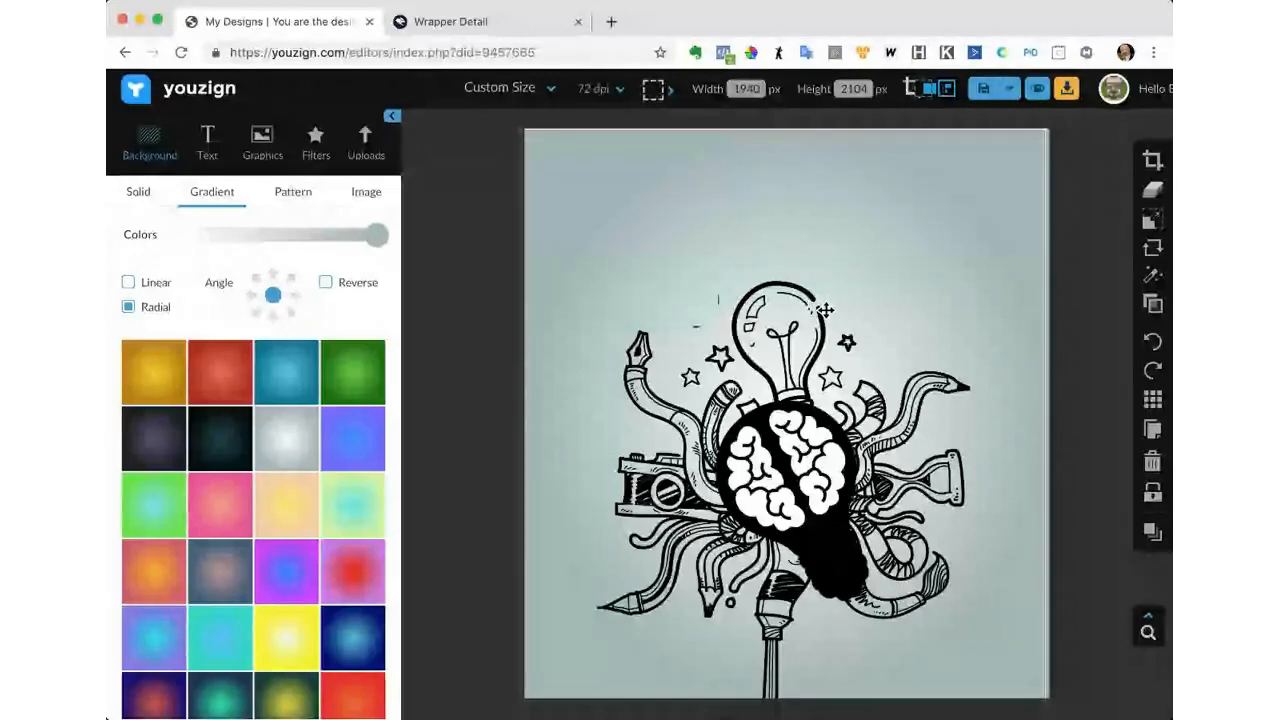
Delete the tentacle illustration with the Z and move the remaining brain lightbulb up towards the middle of the canvas.
{"action": "left_click_drag", "start_coordinate": [824, 310], "coordinate": [861, 221]}
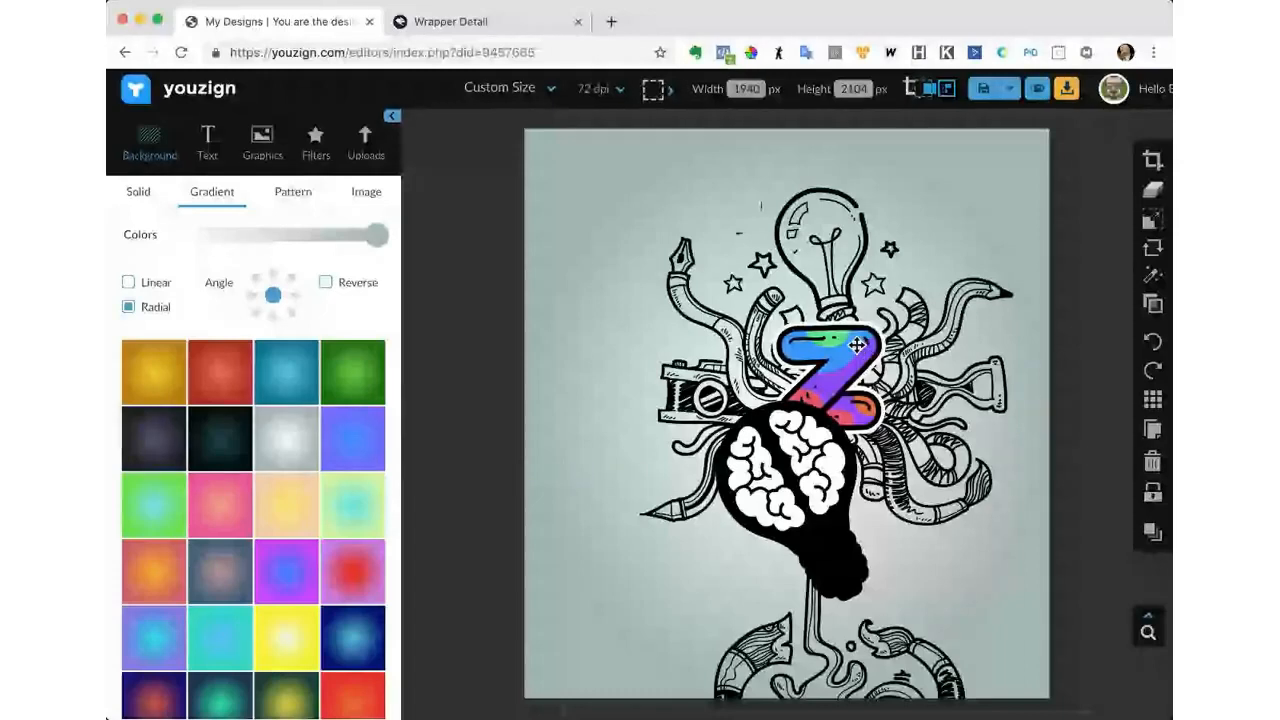
{"action": "left_click", "coordinate": [1151, 465]}
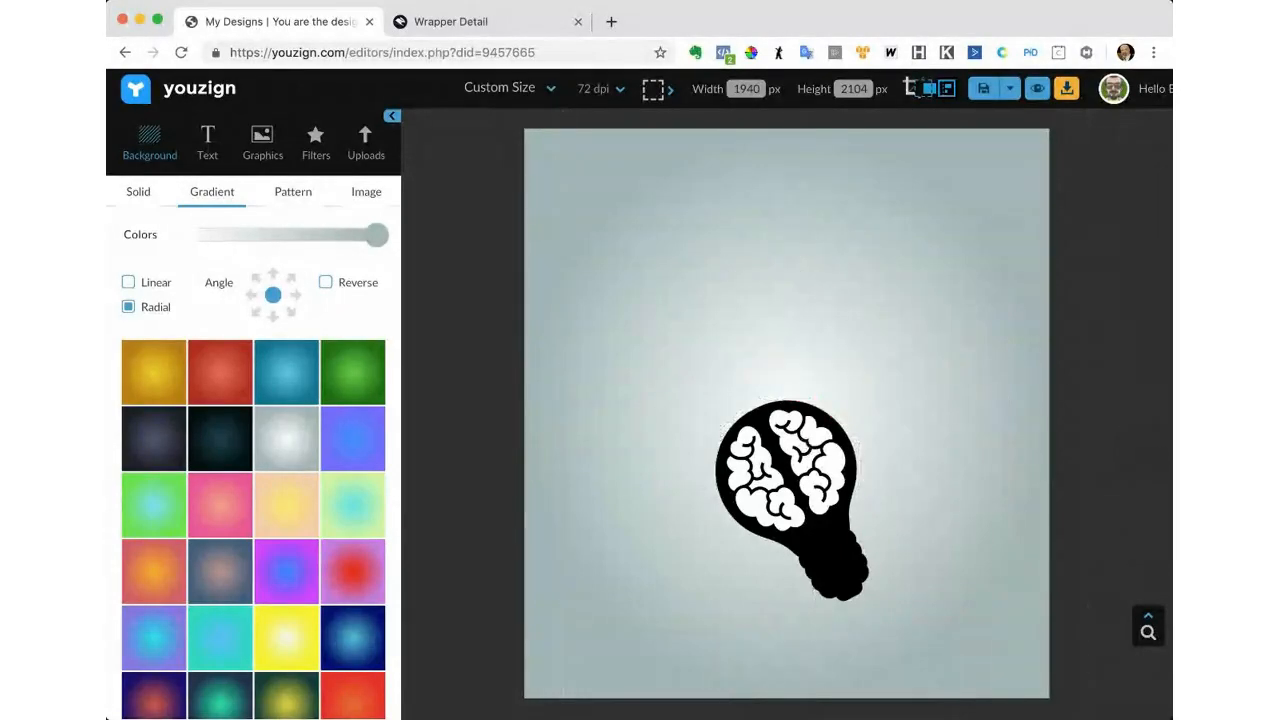
{"action": "left_click", "coordinate": [802, 442]}
{"action": "left_click_drag", "start_coordinate": [802, 442], "coordinate": [800, 368]}
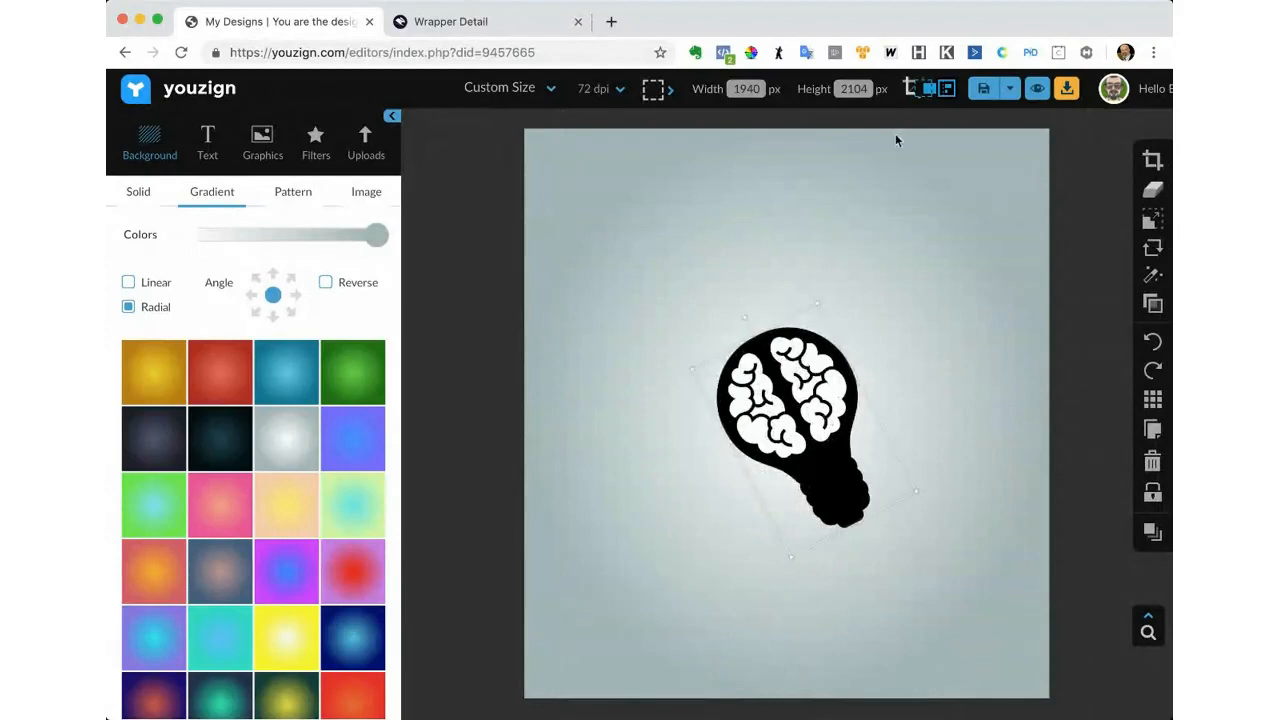
Crop the canvas to about 1512 × 1587 px around the brain lightbulb.
{"action": "left_click", "coordinate": [910, 88]}
{"action": "left_click_drag", "start_coordinate": [526, 130], "coordinate": [618, 247]}
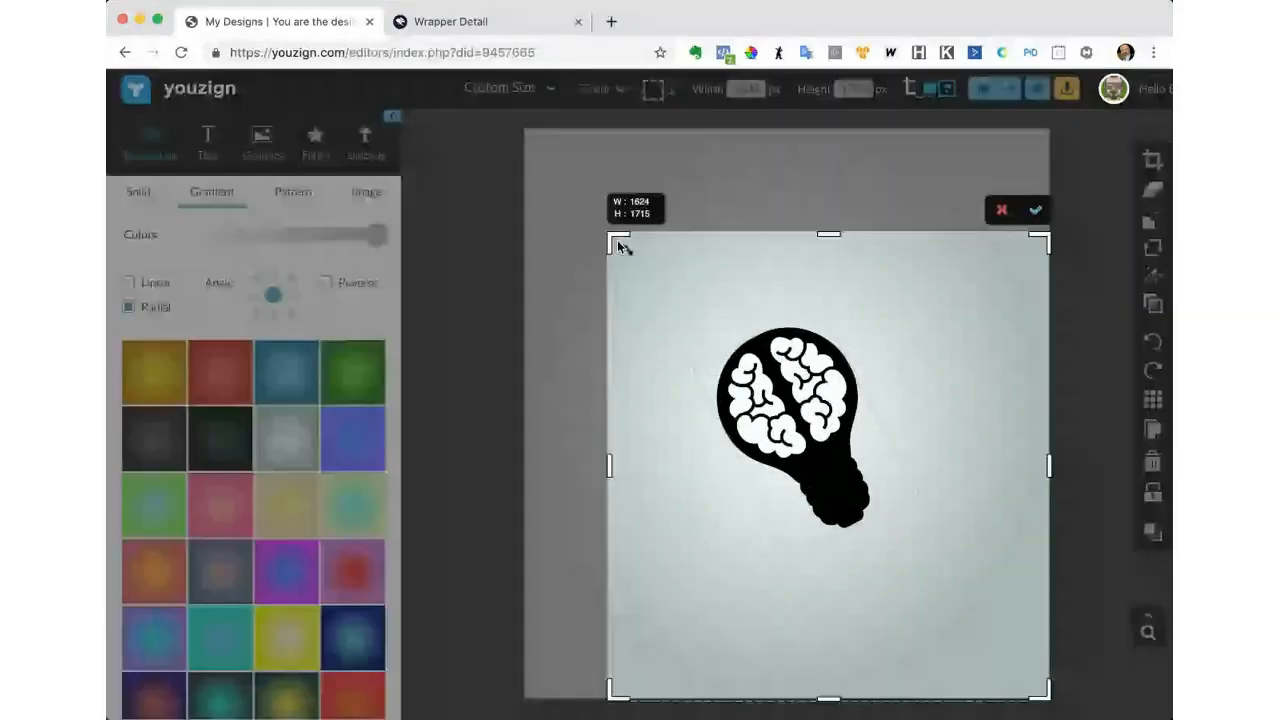
{"action": "left_click_drag", "start_coordinate": [617, 240], "coordinate": [645, 272]}
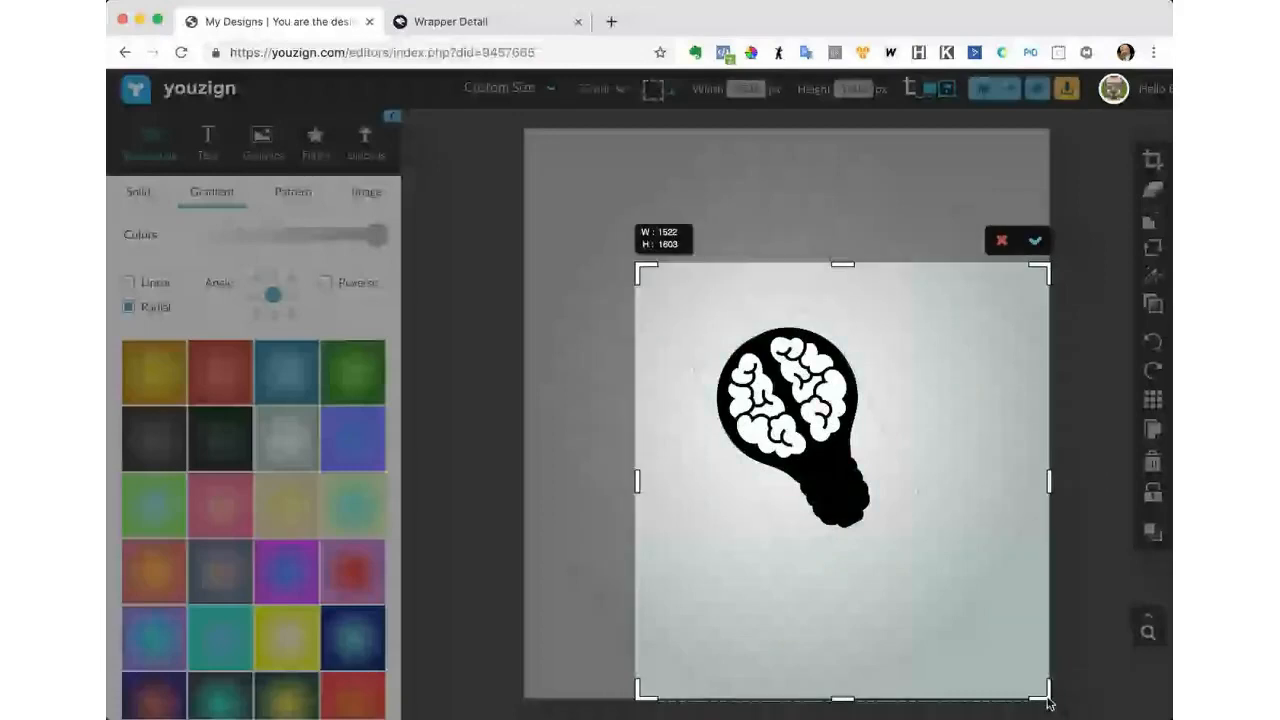
{"action": "left_click_drag", "start_coordinate": [1049, 704], "coordinate": [1006, 640]}
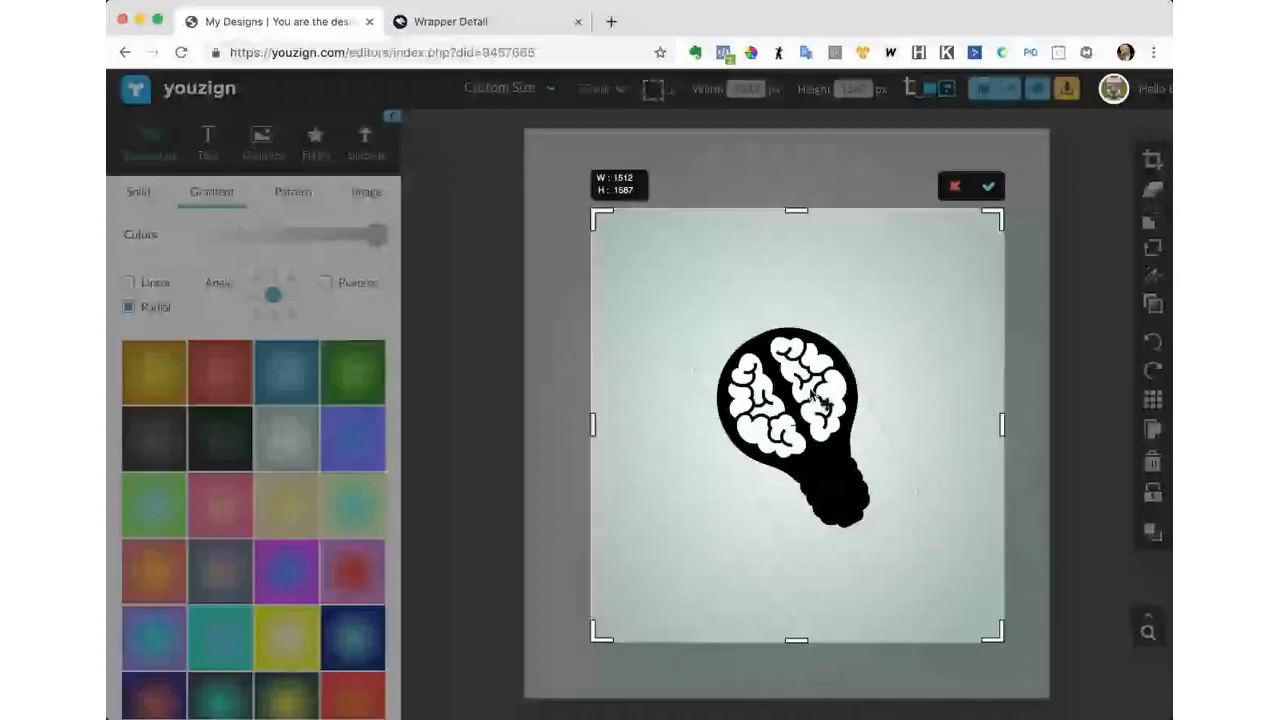
{"action": "left_click", "coordinate": [988, 186]}
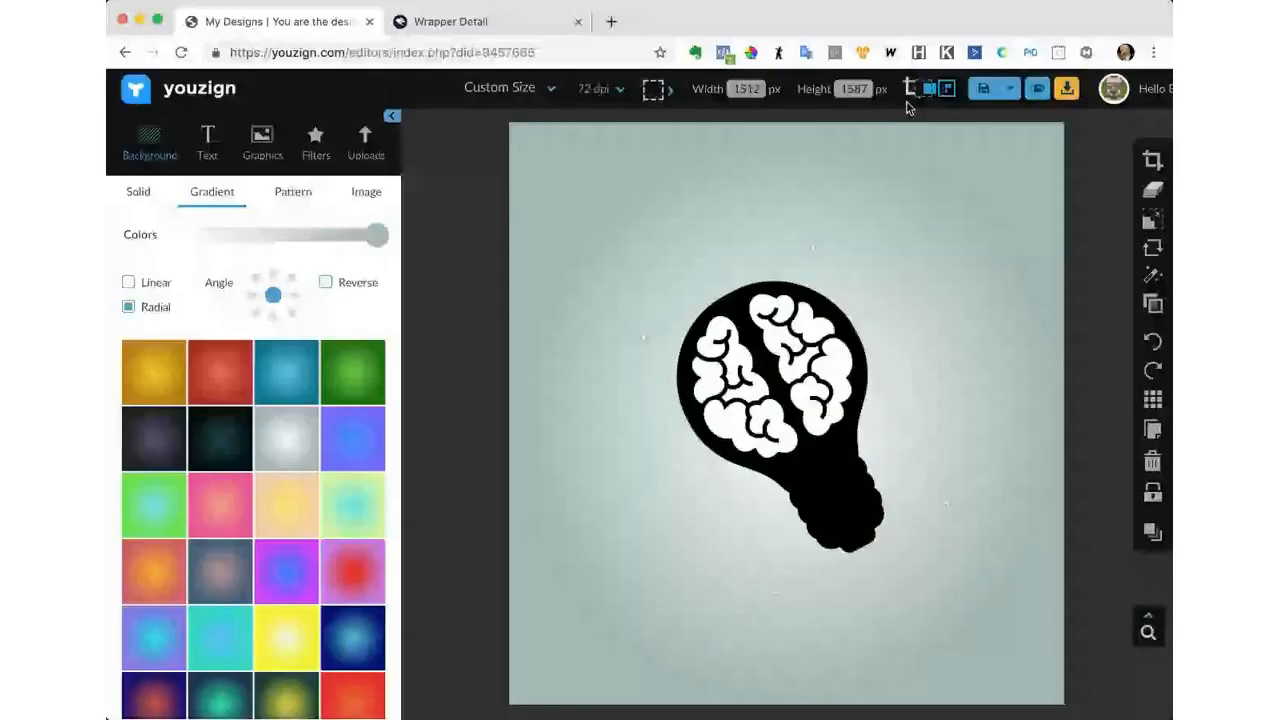
Remove the white fill from the brain lightbulb with the background remover so its brain areas are transparent.
{"action": "mouse_move", "coordinate": [1066, 93]}
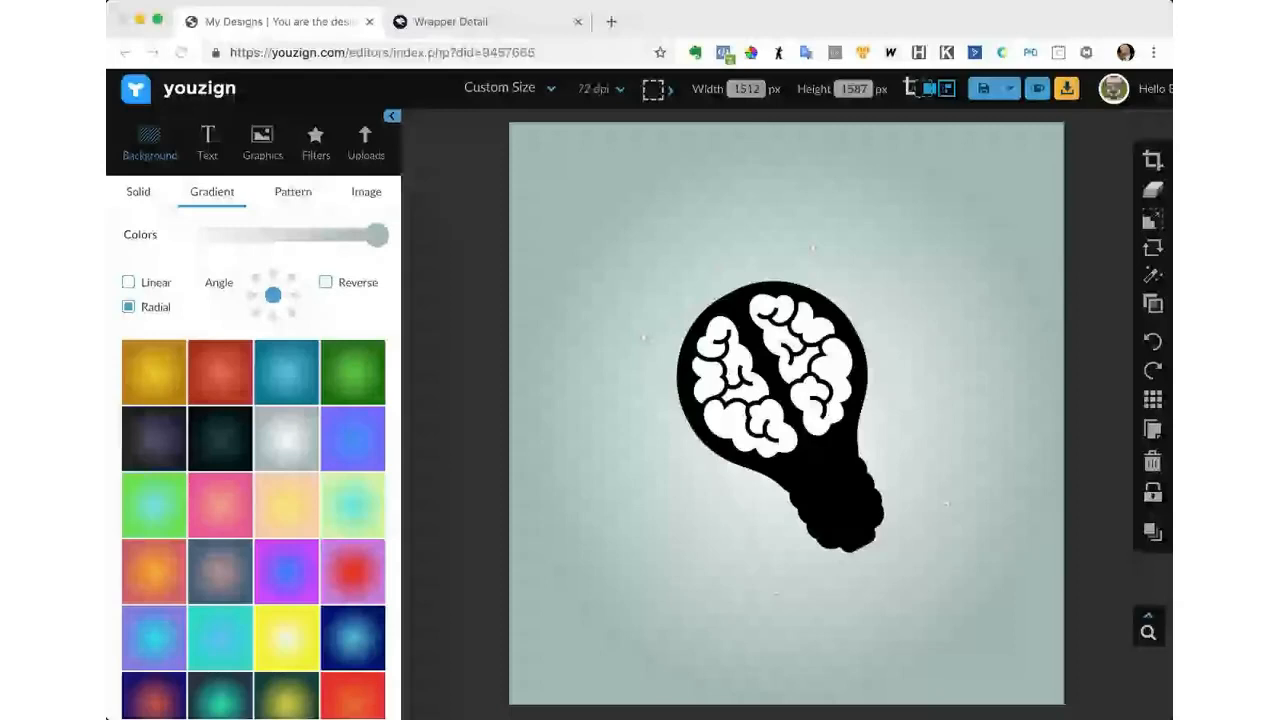
{"action": "left_click", "coordinate": [932, 245]}
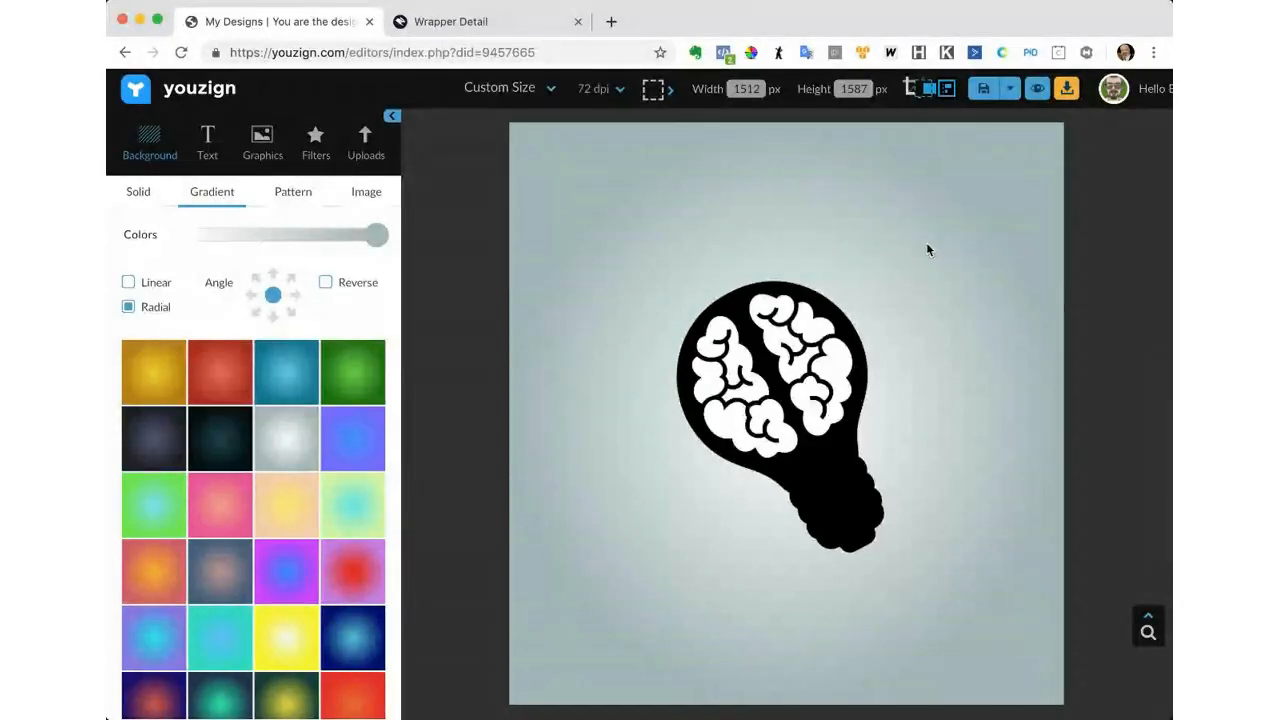
{"action": "left_click", "coordinate": [788, 333]}
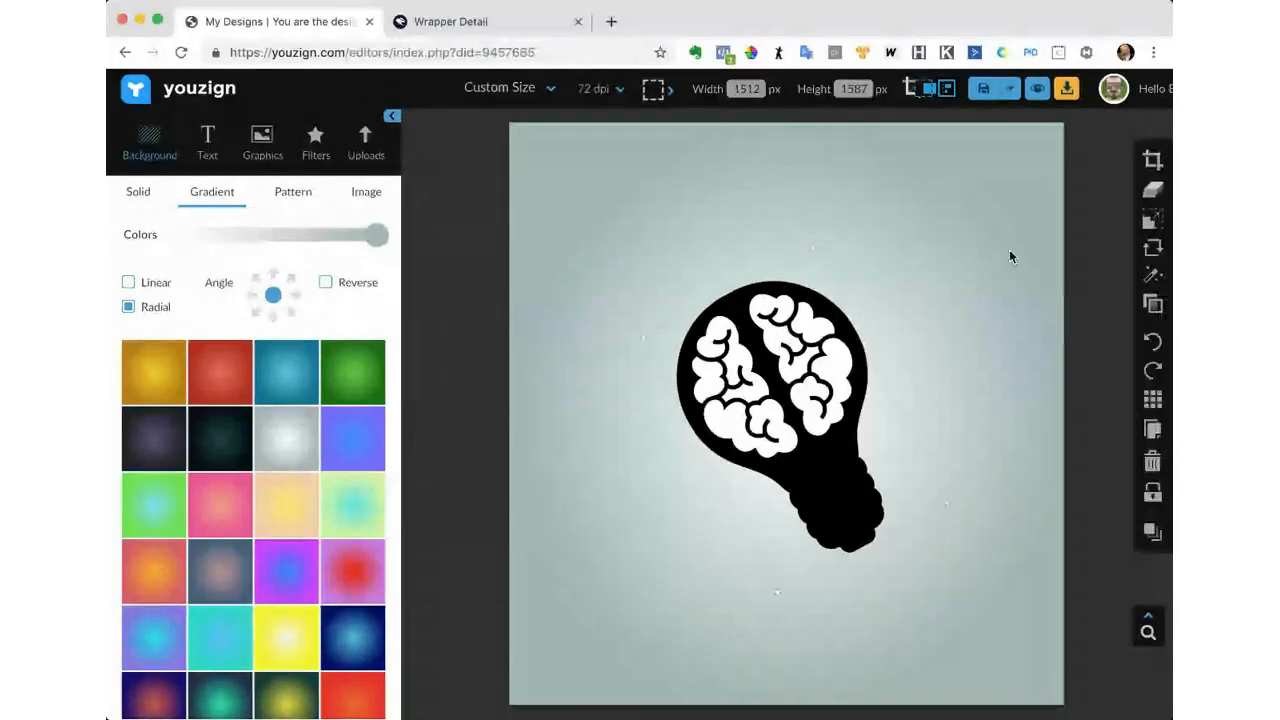
{"action": "left_click", "coordinate": [1153, 194]}
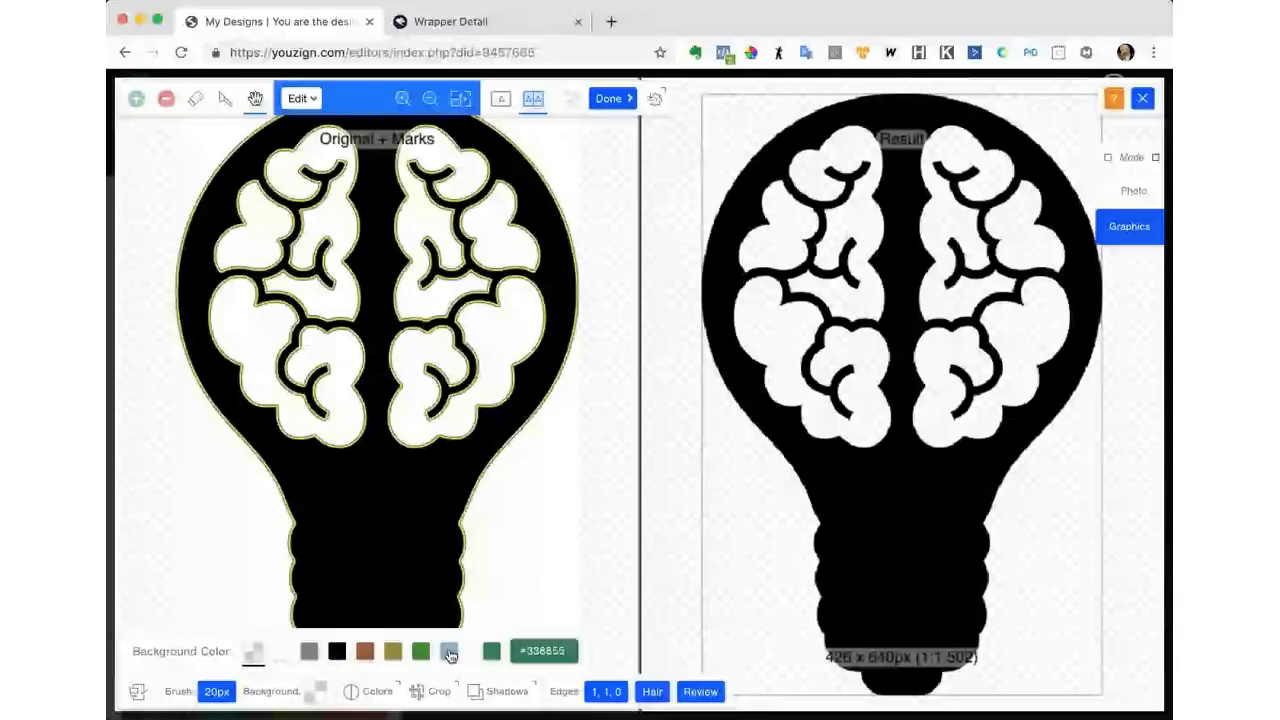
{"action": "left_click", "coordinate": [450, 653]}
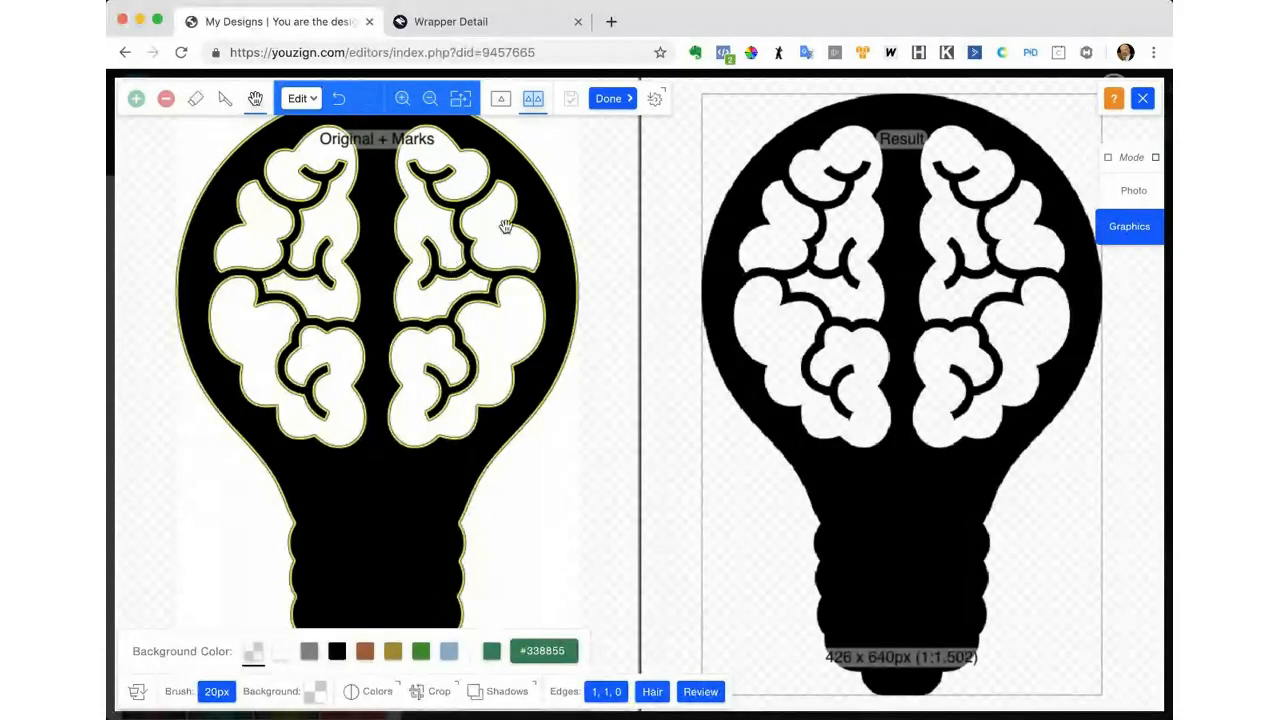
{"action": "left_click", "coordinate": [610, 99]}
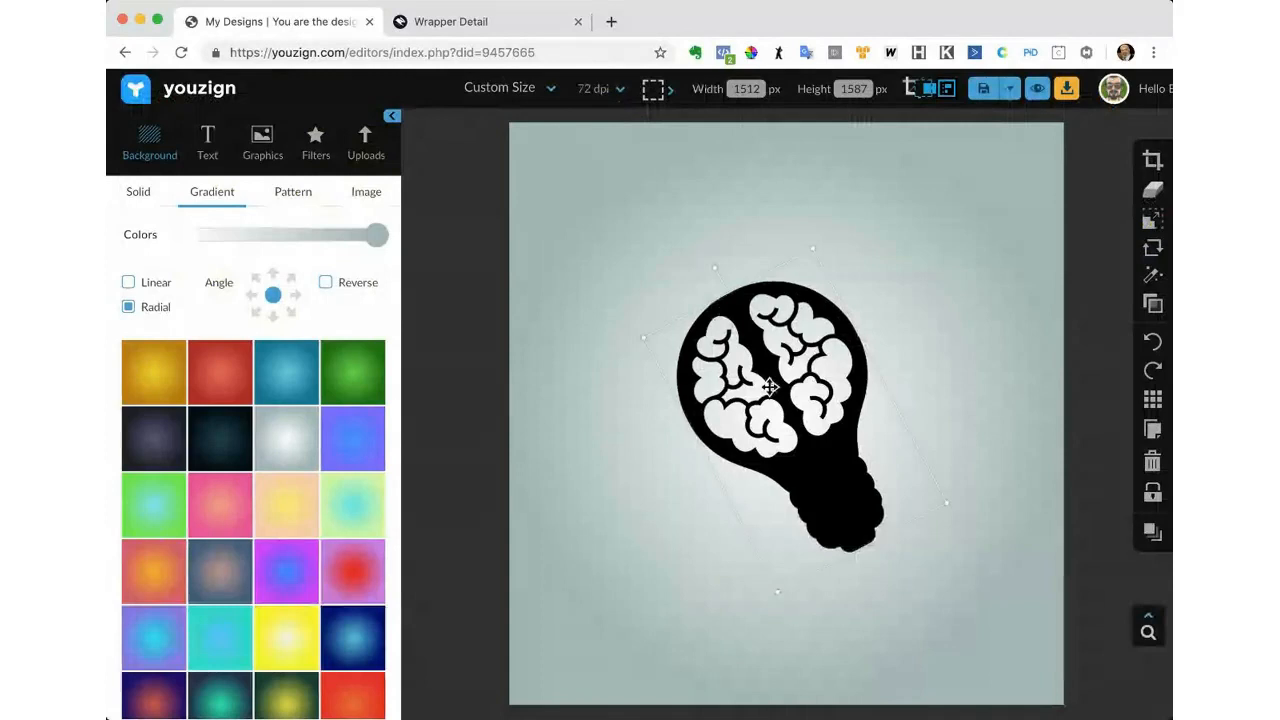
Try the solid #5A6DB9 background behind the cut-out lightbulb and enlarge the bulb to nearly fill the canvas.
{"action": "left_click_drag", "start_coordinate": [770, 387], "coordinate": [712, 351]}
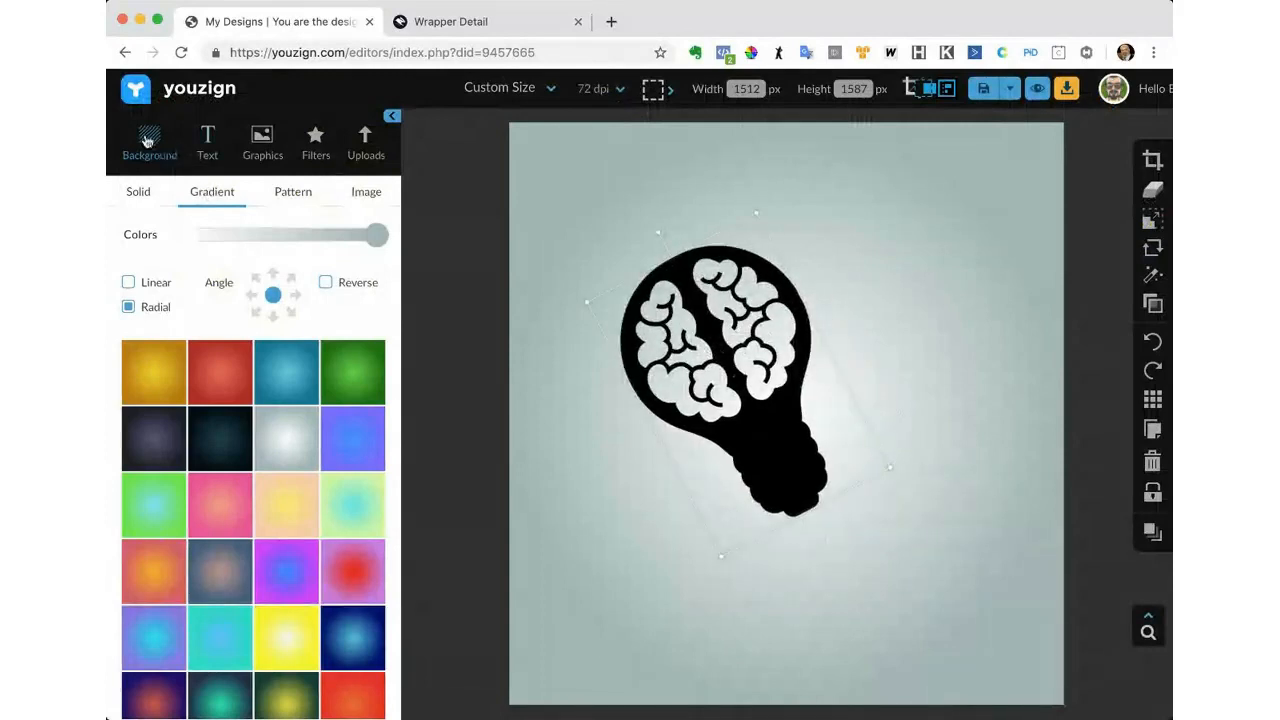
{"action": "left_click", "coordinate": [138, 193]}
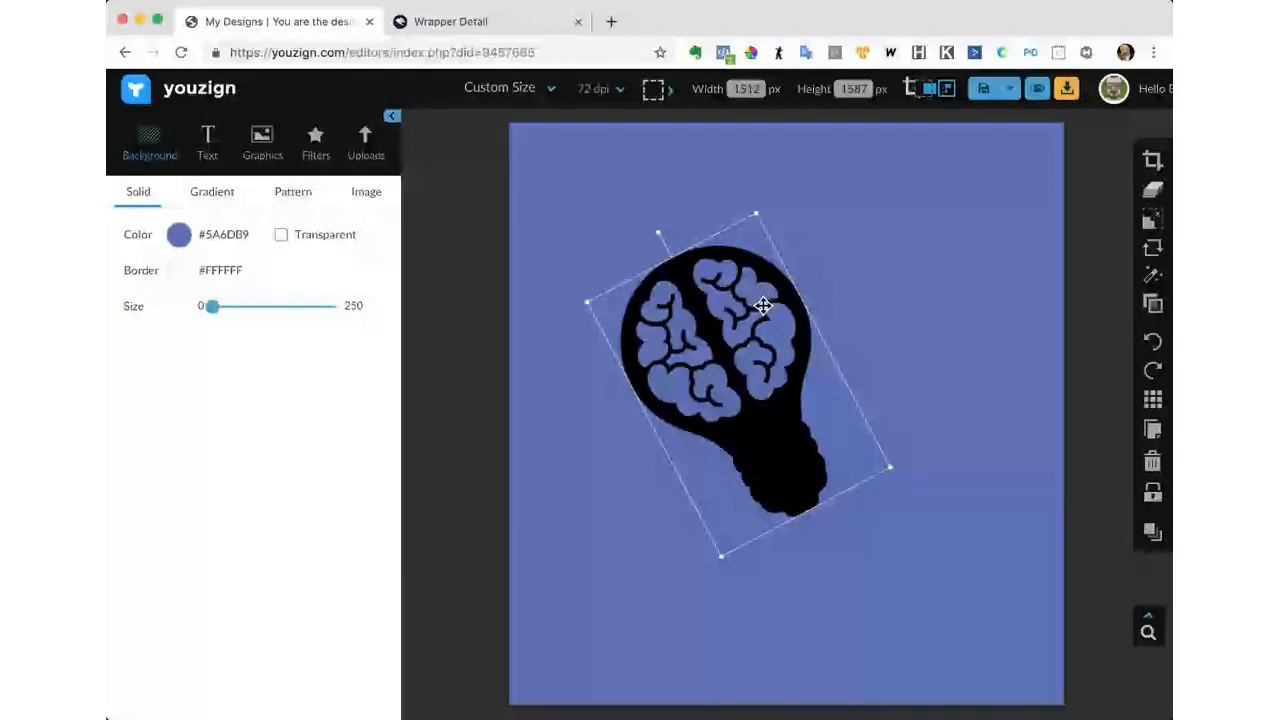
{"action": "left_click_drag", "start_coordinate": [763, 305], "coordinate": [841, 329]}
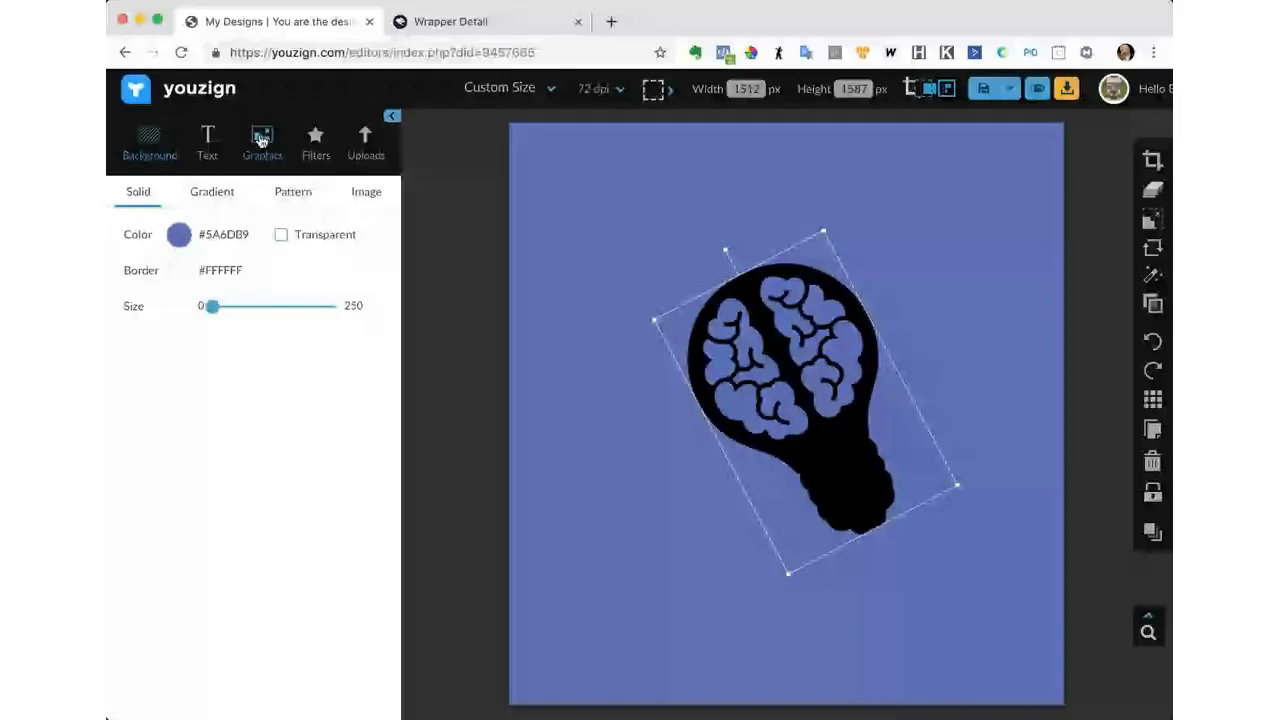
{"action": "left_click_drag", "start_coordinate": [823, 231], "coordinate": [895, 105]}
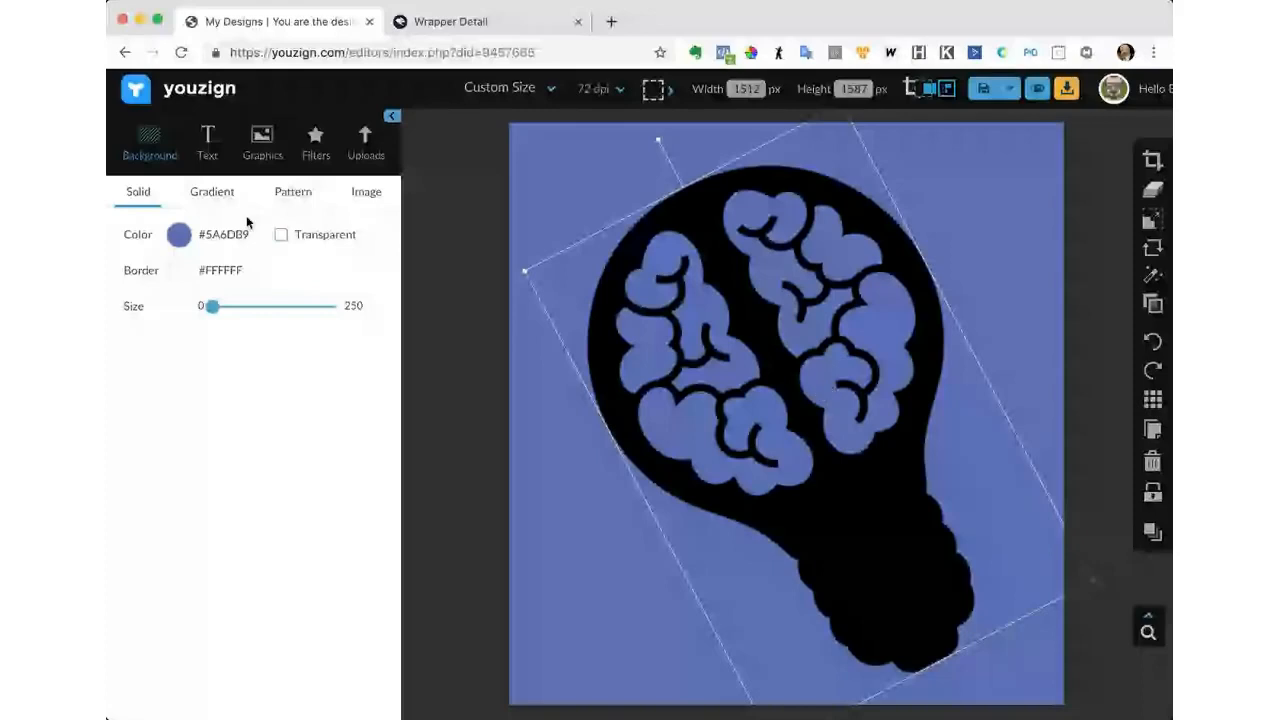
Apply the yellow-to-dark-green radial gradient preset to the background and shift the enlarged lightbulb slightly down.
{"action": "left_click", "coordinate": [212, 191]}
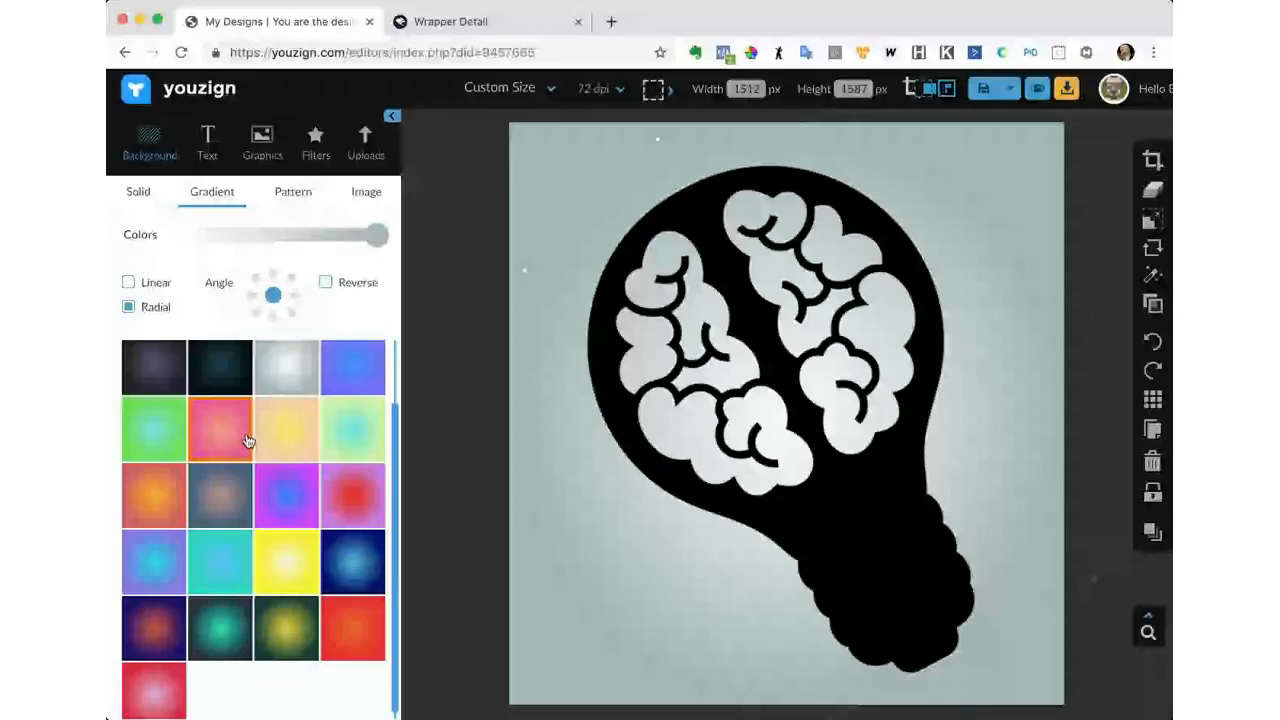
{"action": "scroll", "coordinate": [247, 441], "scroll_direction": "down", "scroll_amount": 1}
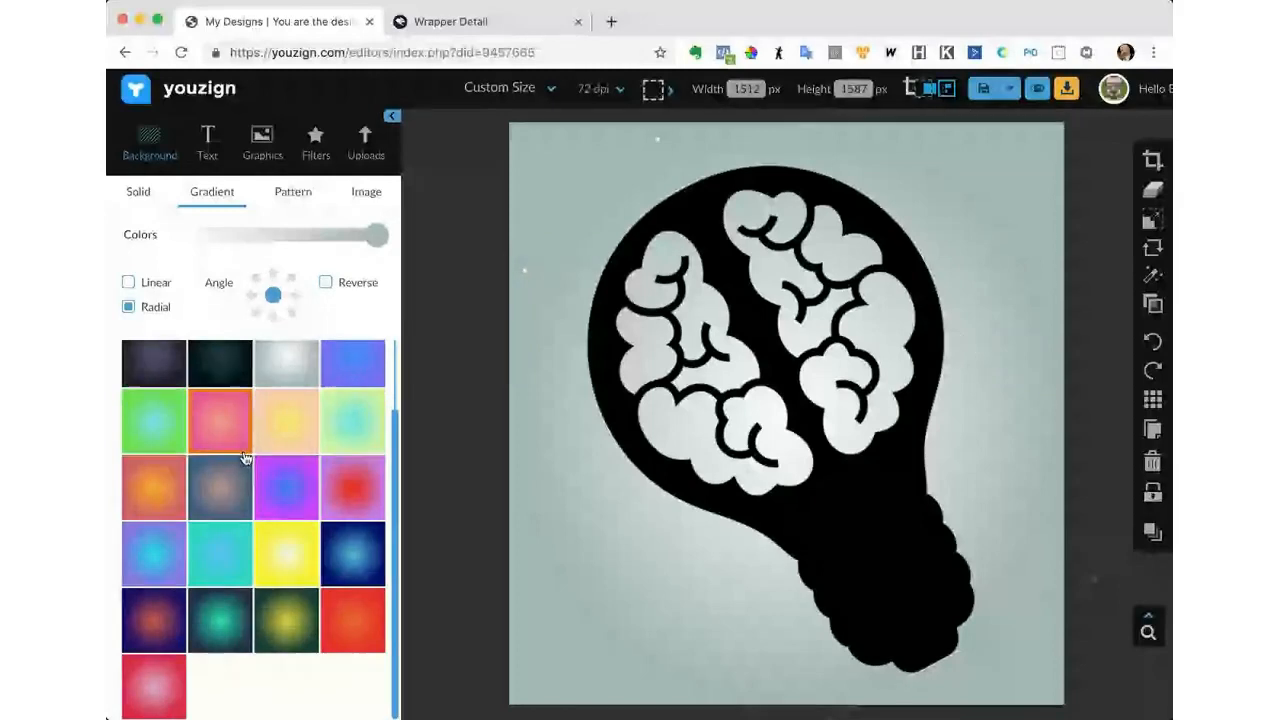
{"action": "left_click", "coordinate": [286, 618]}
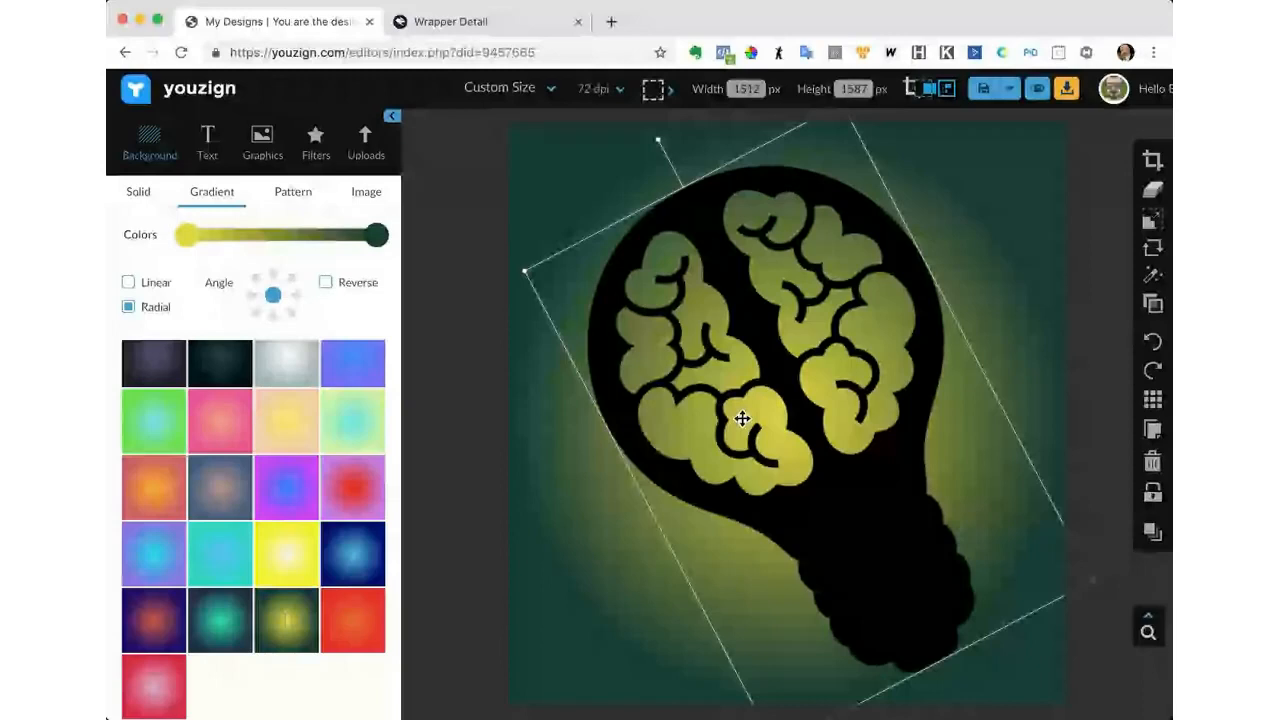
{"action": "left_click_drag", "start_coordinate": [742, 418], "coordinate": [748, 443]}
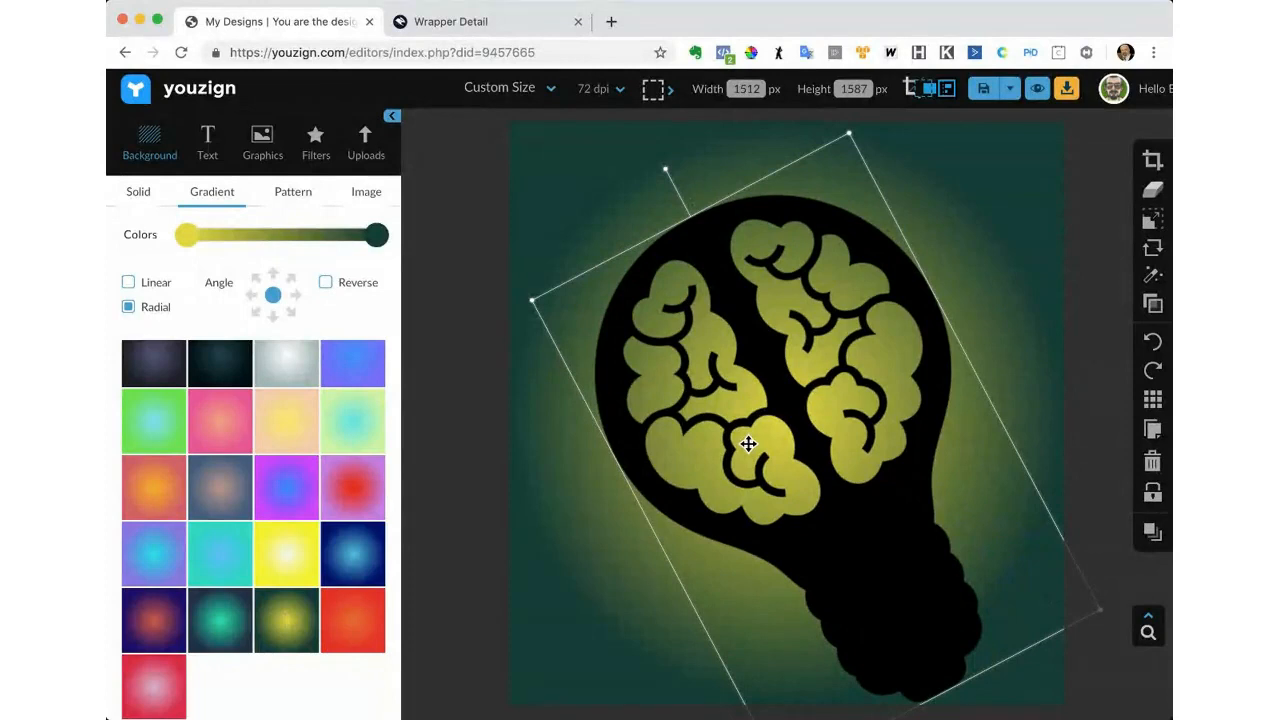
{"action": "left_click_drag", "start_coordinate": [748, 443], "coordinate": [748, 458]}
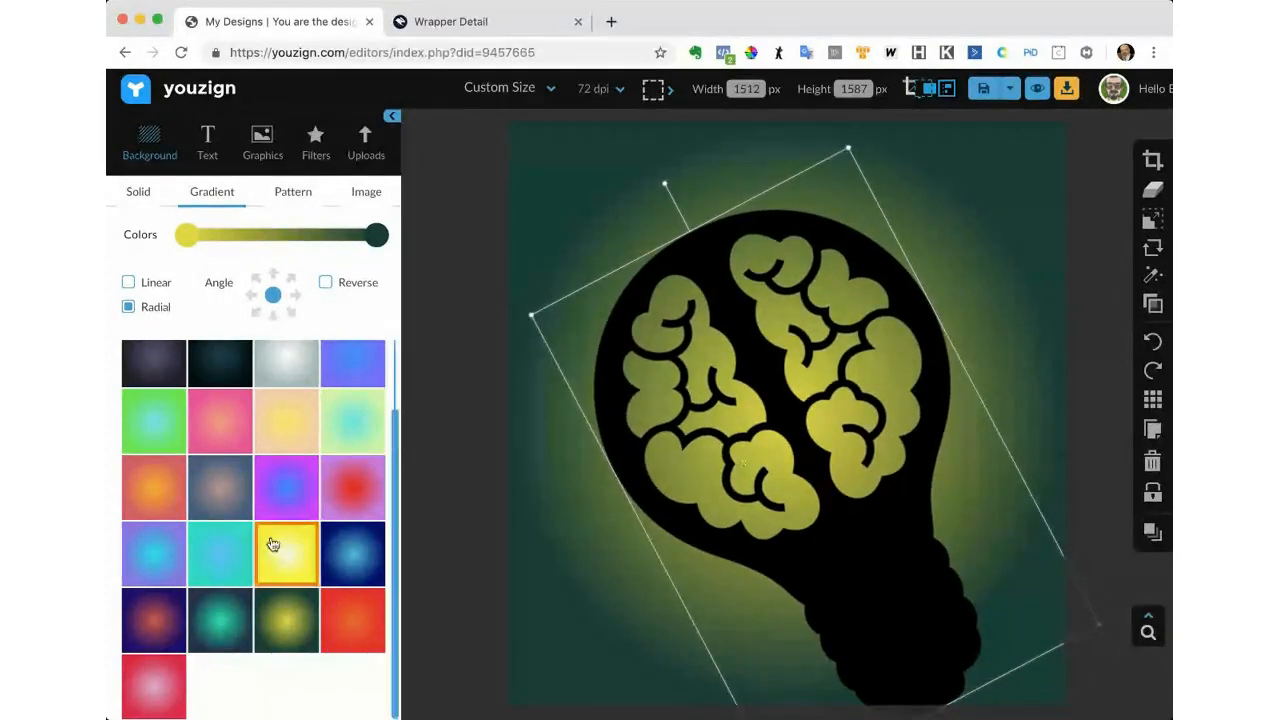
Change the background gradient's colours to bright yellow in the centre and grey at the edges.
{"action": "scroll", "coordinate": [271, 371], "scroll_direction": "up", "scroll_amount": 1}
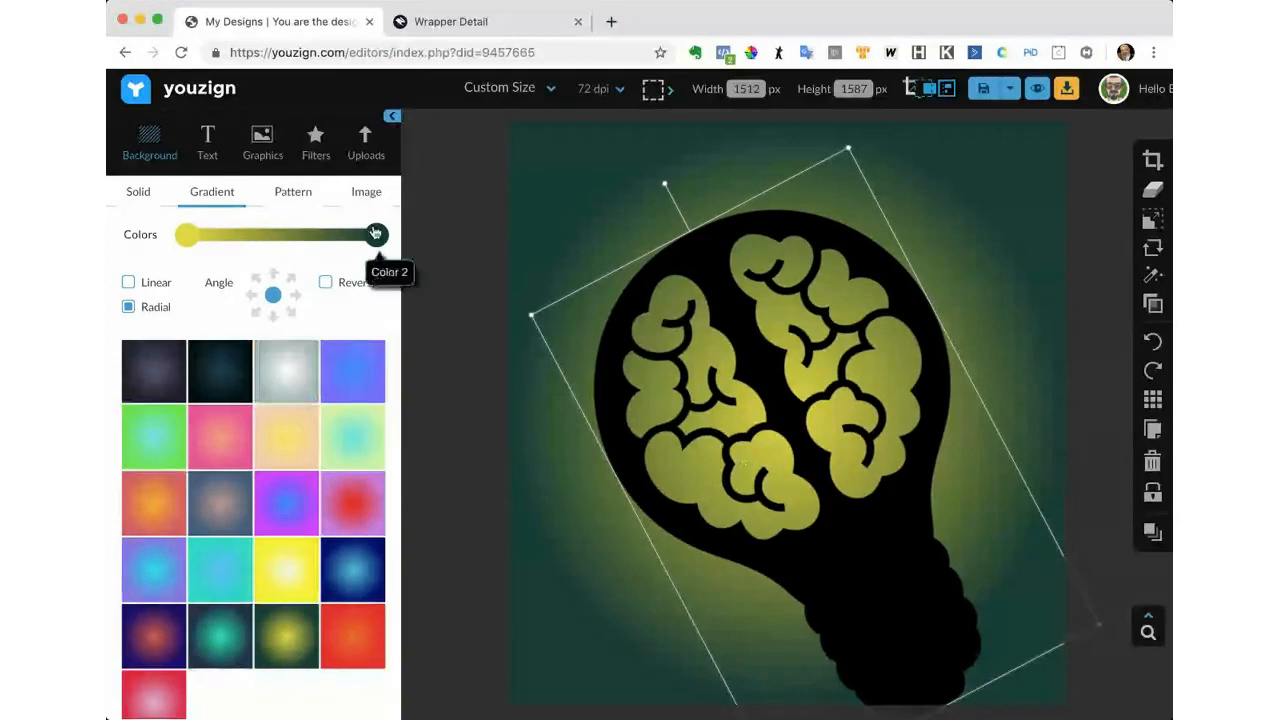
{"action": "left_click", "coordinate": [377, 236]}
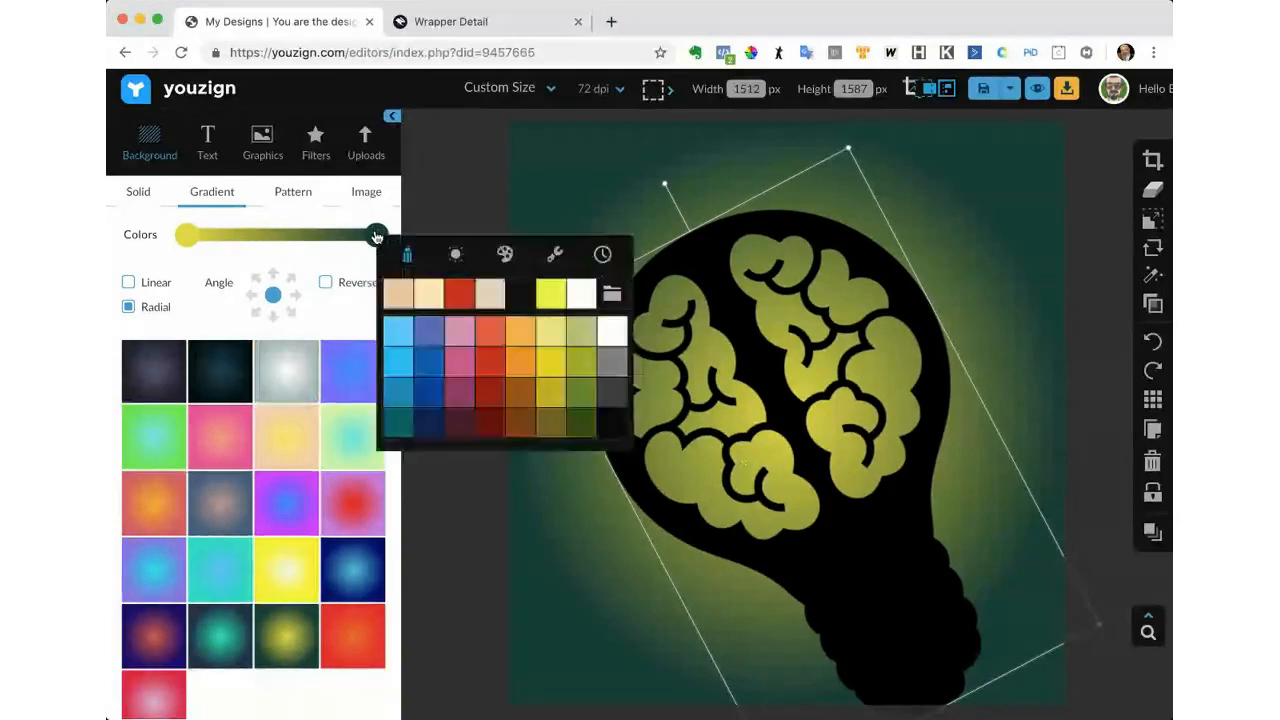
{"action": "left_click", "coordinate": [612, 361]}
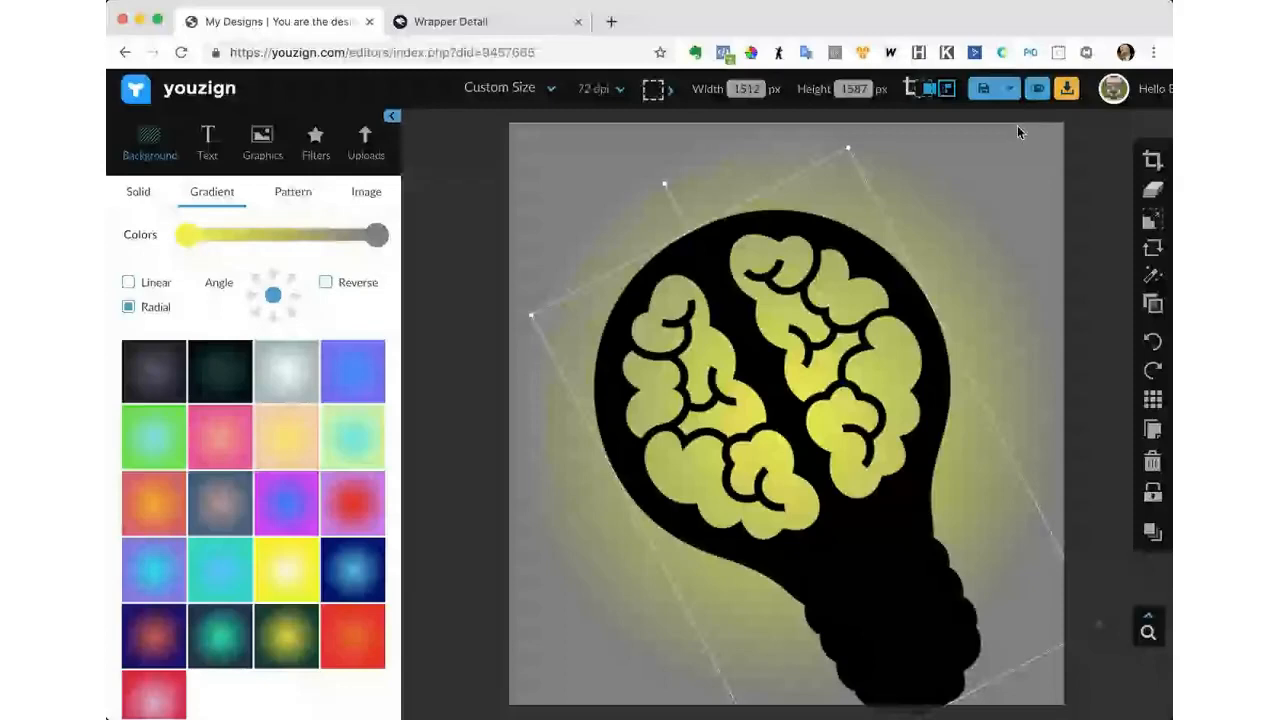
Download the lightbulb design as a PNG.
{"action": "left_click", "coordinate": [1067, 91]}
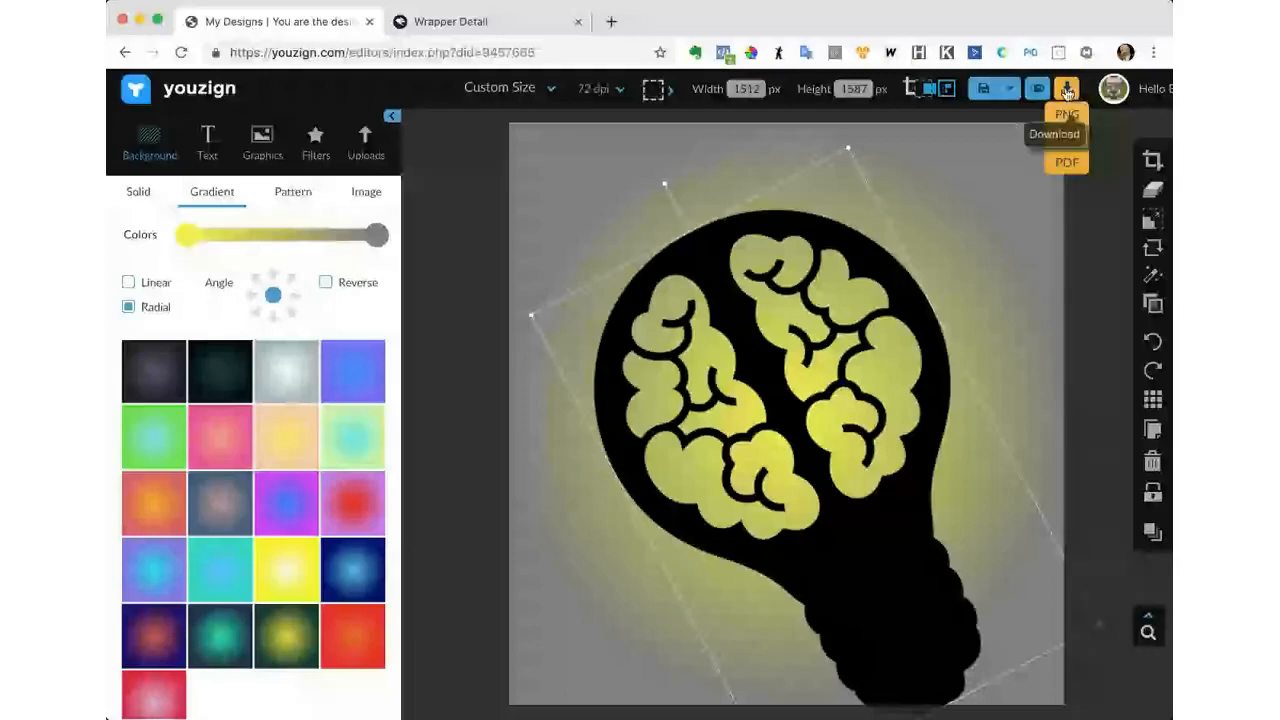
{"action": "left_click", "coordinate": [1067, 114]}
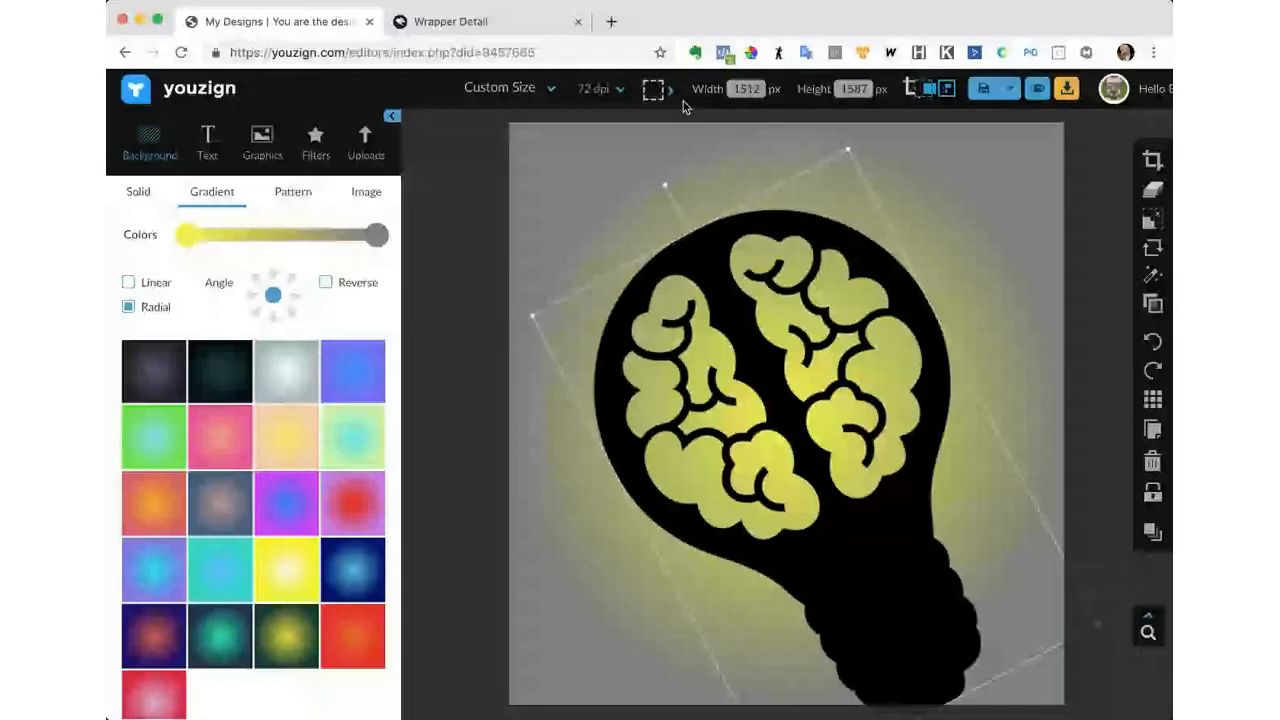
Upload the exported lightbulb image, add it to the canvas and delete the original cut-out bulb.
{"action": "left_click", "coordinate": [365, 150]}
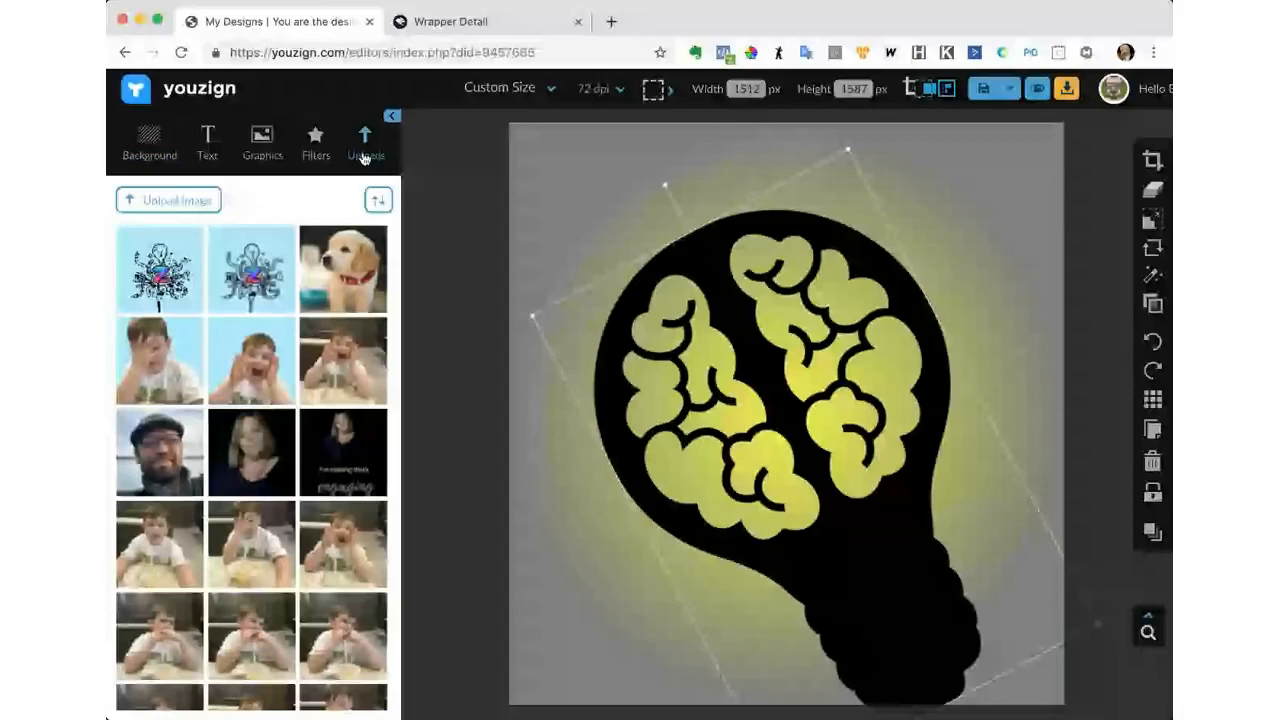
{"action": "left_click", "coordinate": [168, 201]}
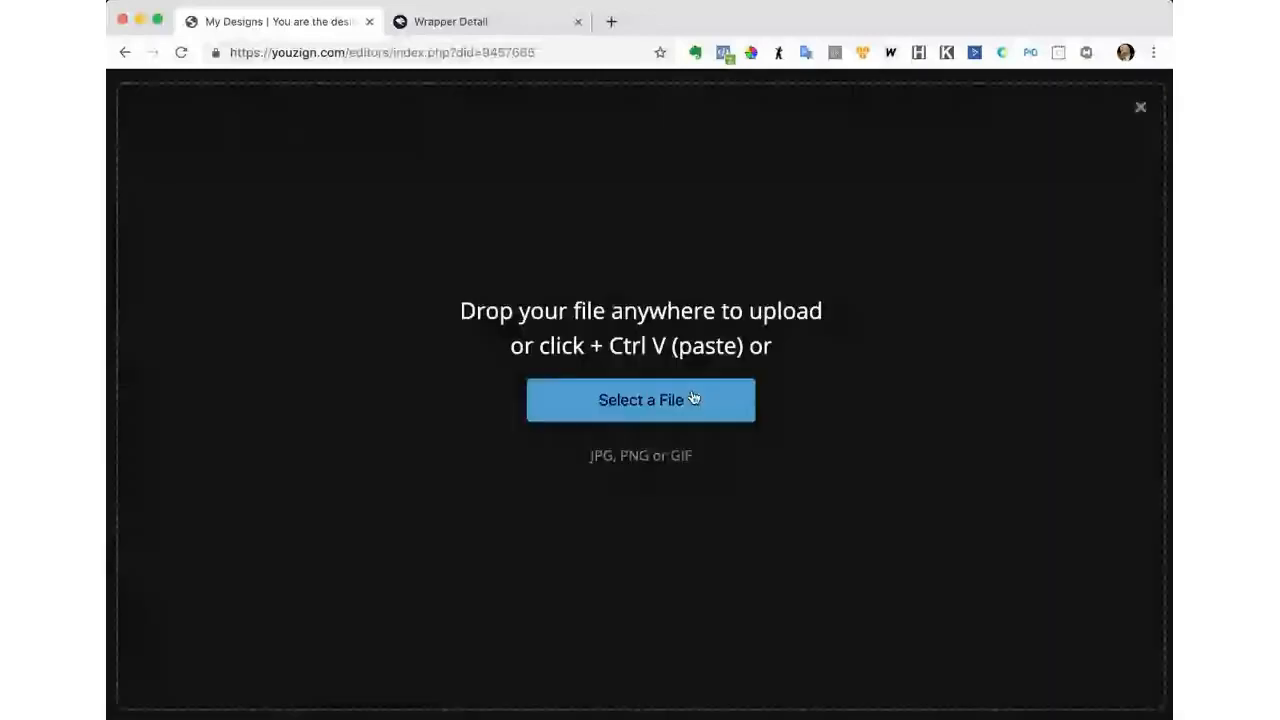
{"action": "left_click", "coordinate": [693, 398]}
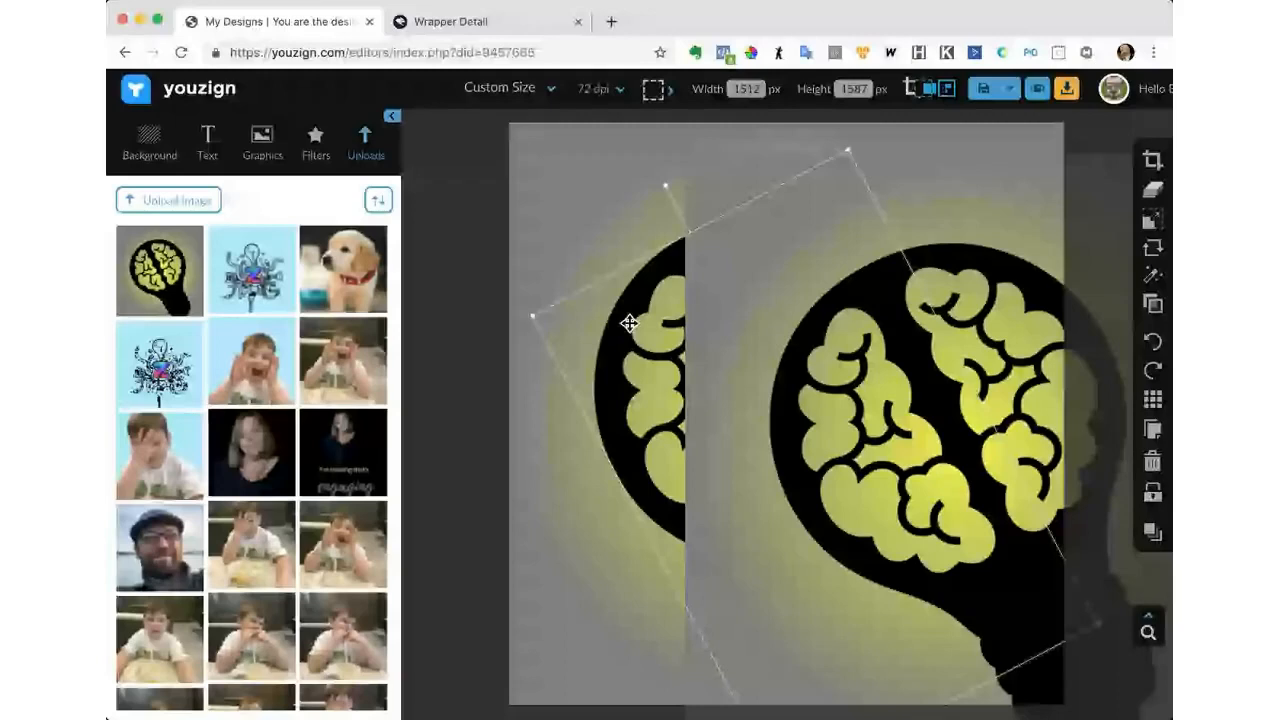
{"action": "key", "text": "Delete"}
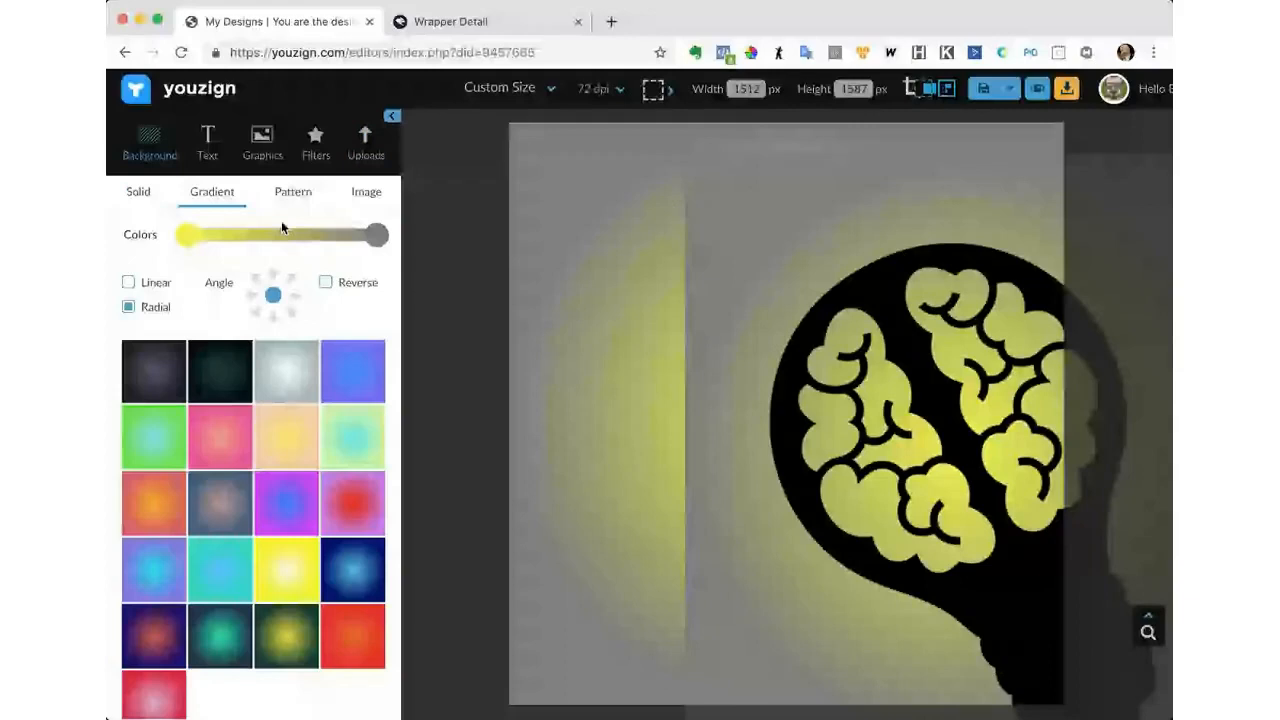
Start erasing the background of the uploaded lightbulb image, marking the glow above the bulb and beside its neck for removal.
{"action": "left_click", "coordinate": [889, 308]}
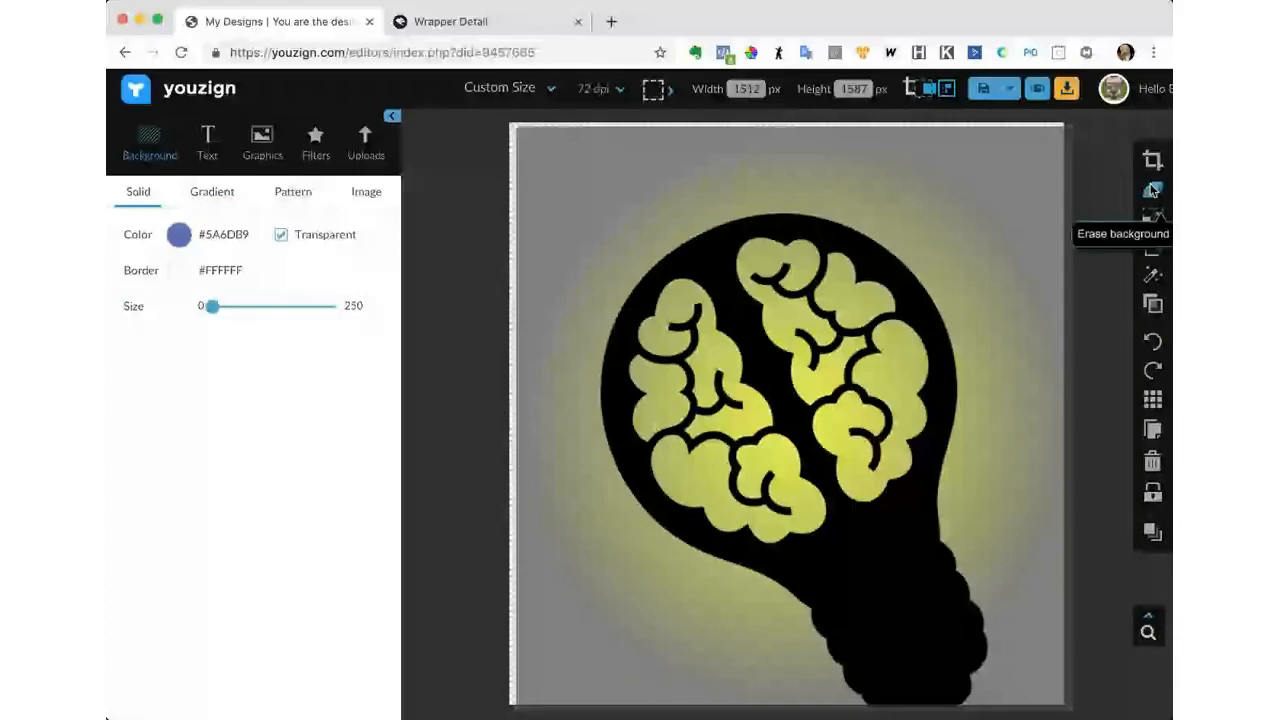
{"action": "left_click", "coordinate": [1153, 190]}
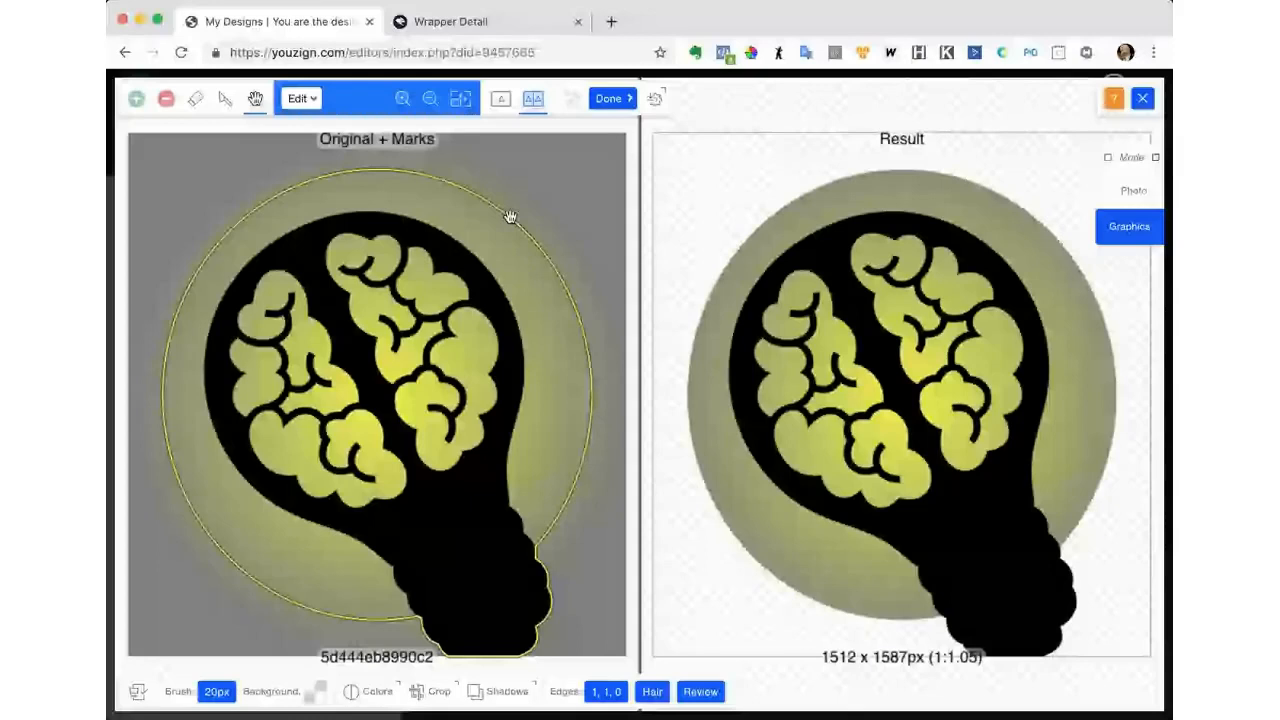
{"action": "left_click", "coordinate": [166, 101]}
{"action": "left_click", "coordinate": [390, 183]}
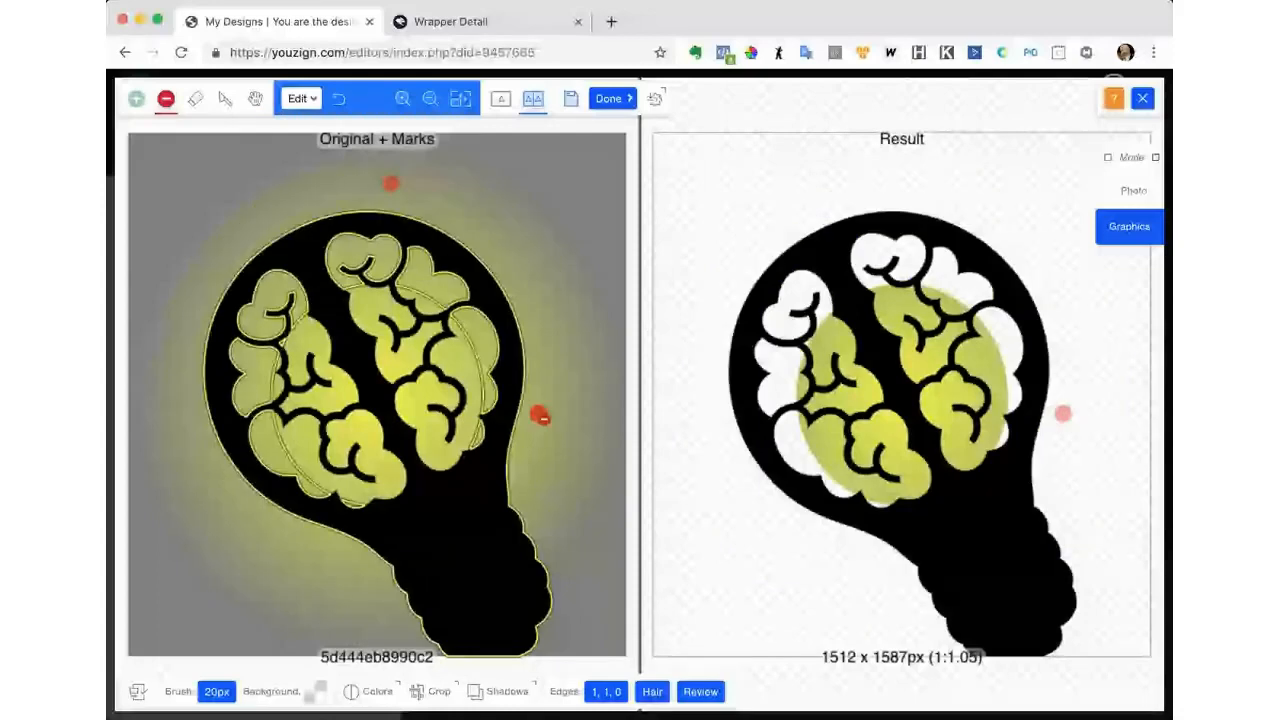
{"action": "left_click", "coordinate": [539, 414]}
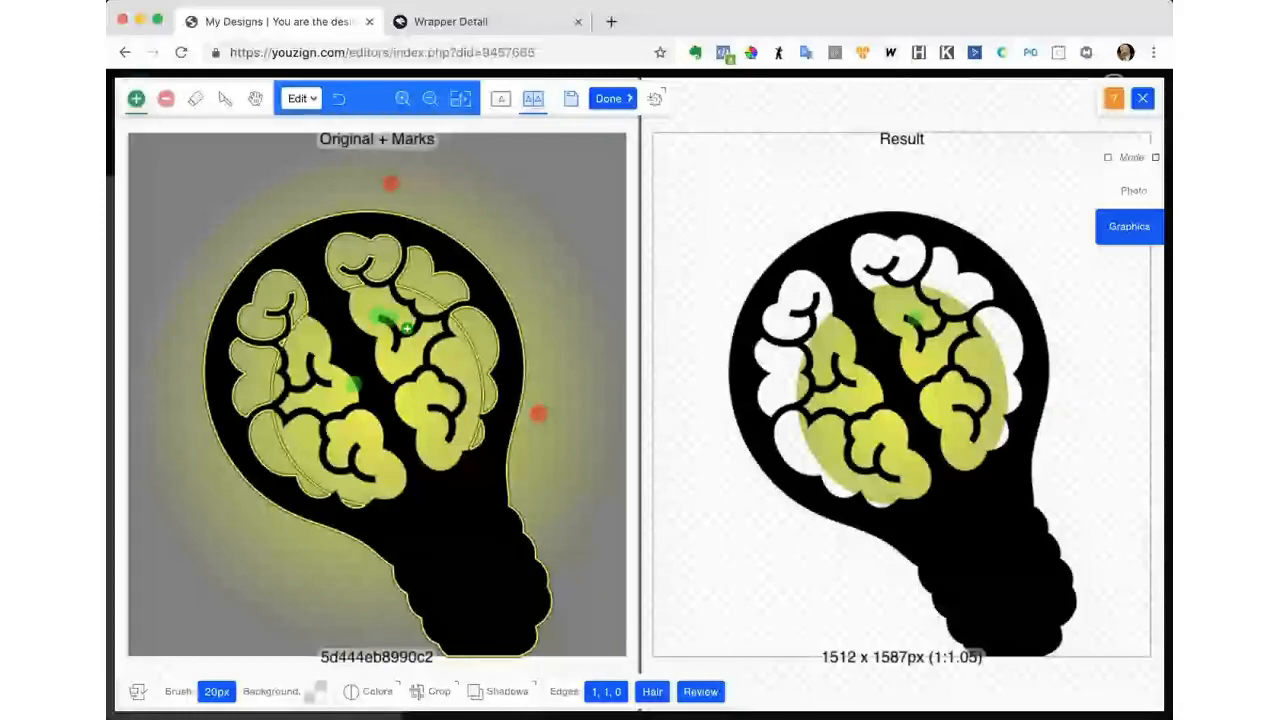
Mark spots inside both brain halves as foreground so their yellow fill is kept in the cut-out.
{"action": "left_click", "coordinate": [455, 363]}
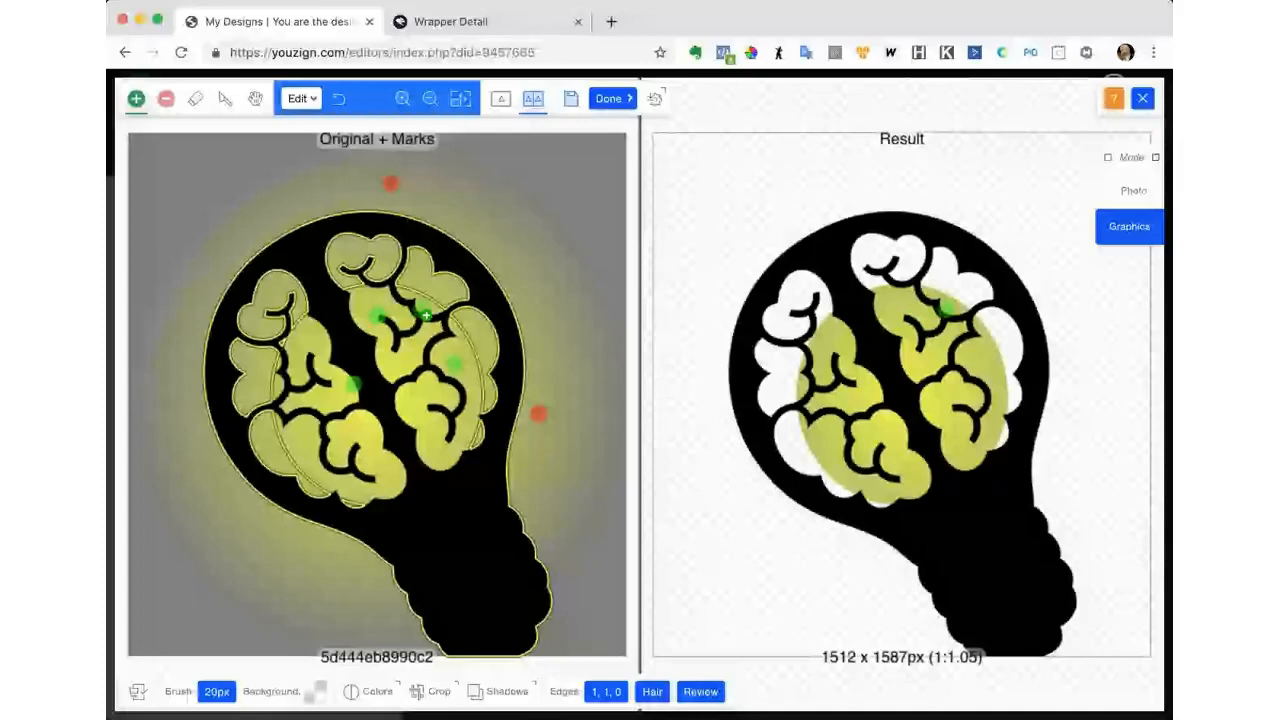
{"action": "left_click", "coordinate": [418, 277]}
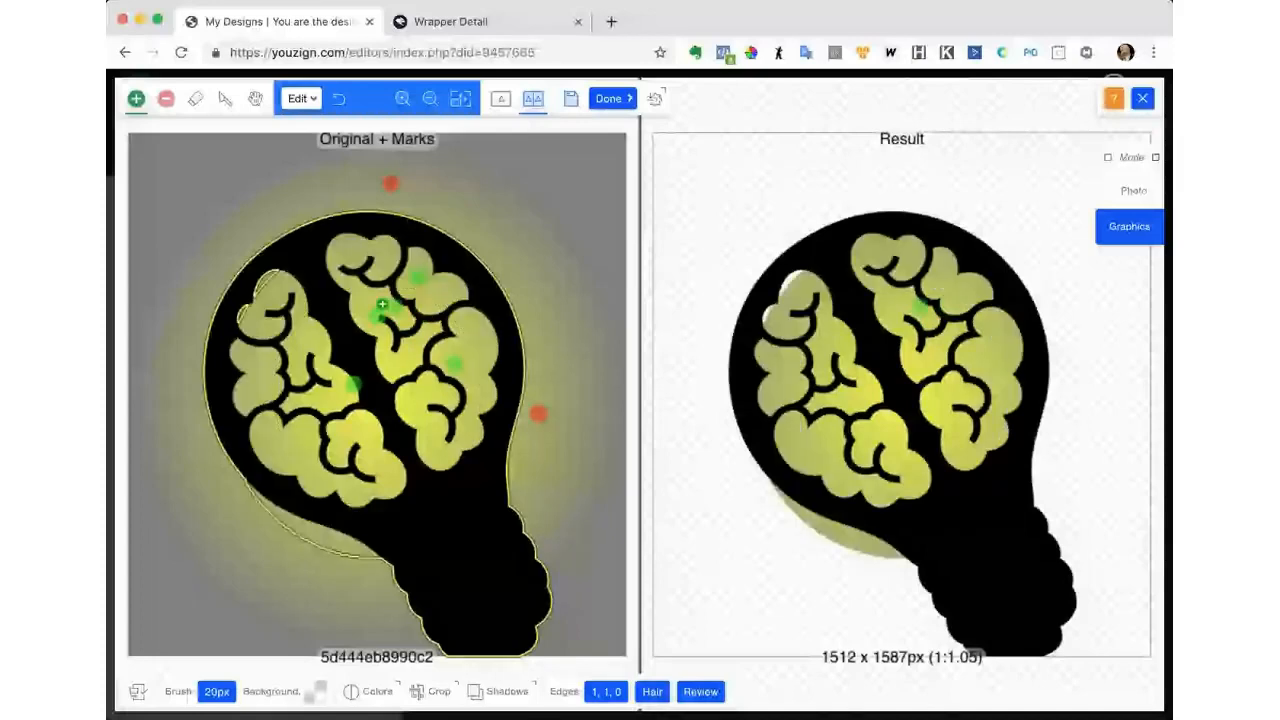
{"action": "left_click", "coordinate": [271, 283]}
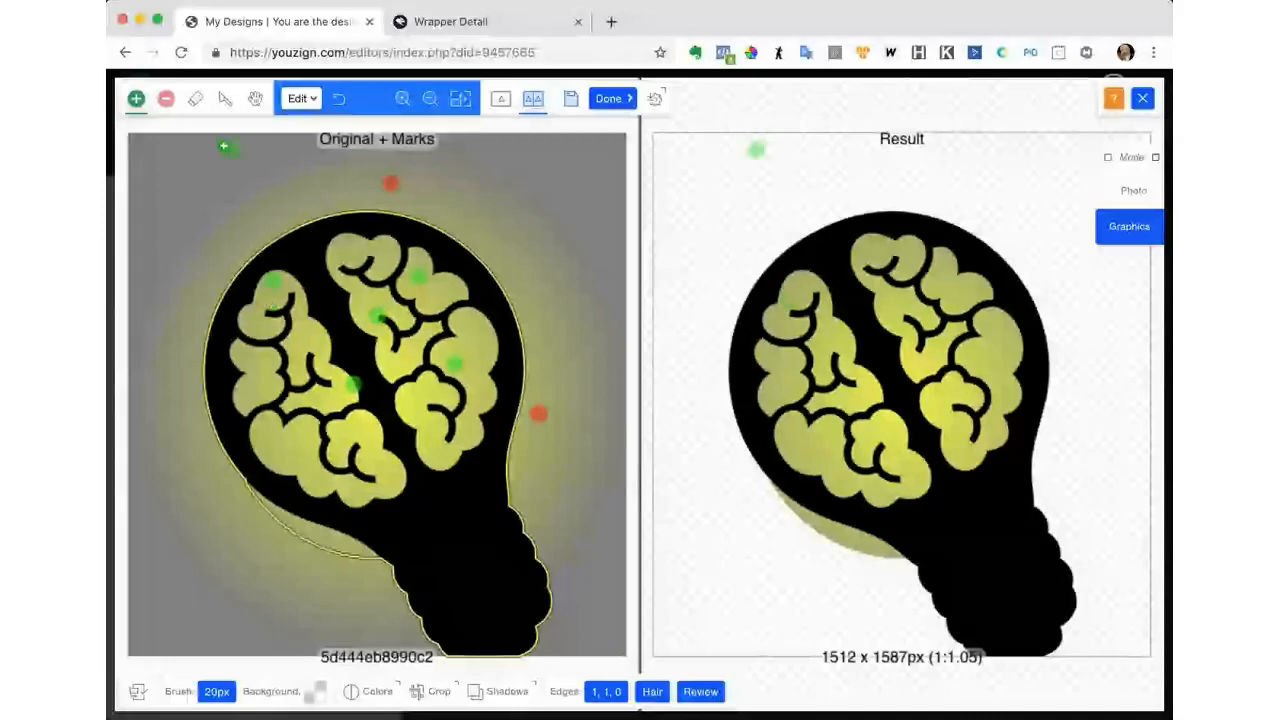
Mark the leftover glow patch below the bulb's lower-left edge for removal and apply the cut-out to the design.
{"action": "left_click", "coordinate": [166, 100]}
{"action": "left_click", "coordinate": [308, 537]}
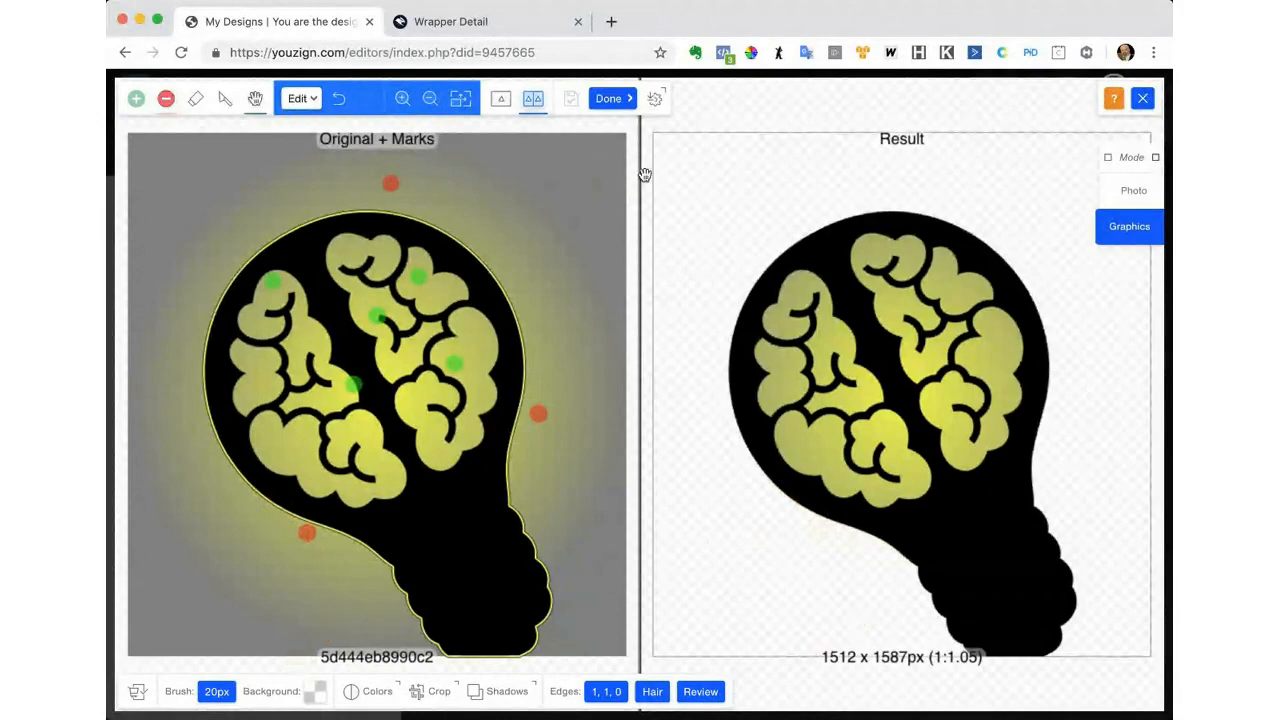
{"action": "left_click", "coordinate": [612, 98]}
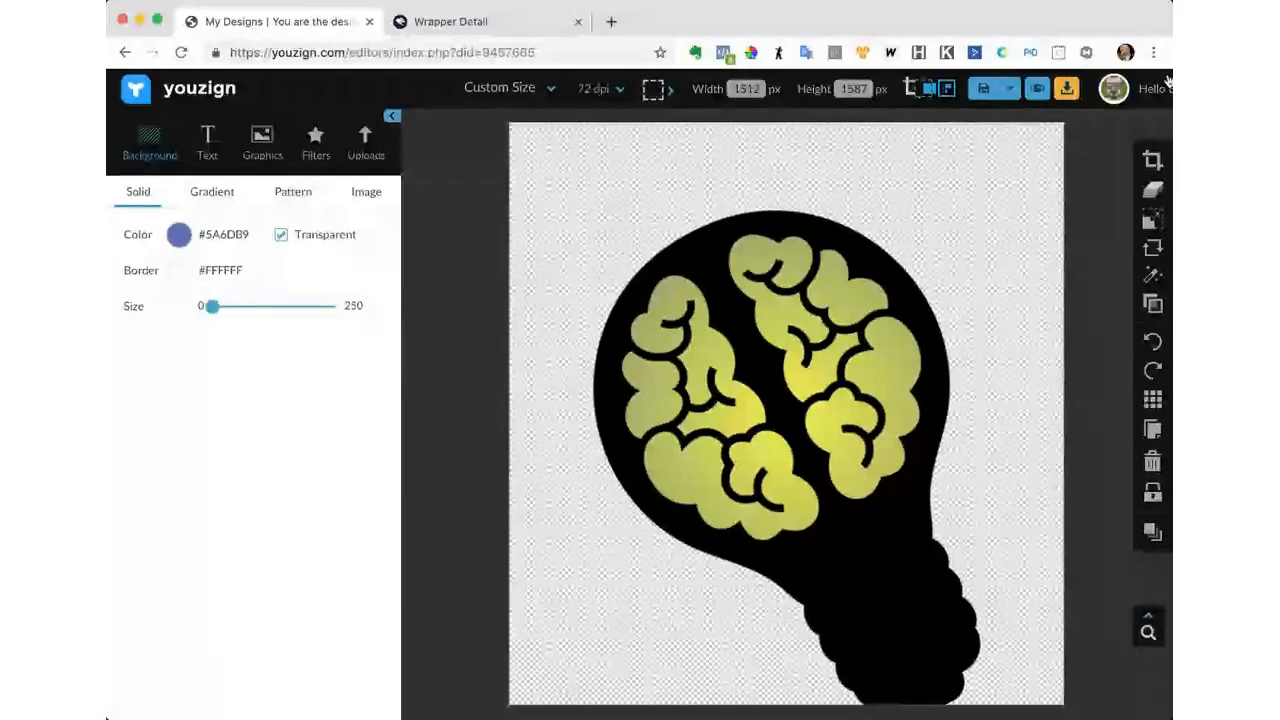
Leave the editor for the template library and filter the templates to the Prints type.
{"action": "left_click_drag", "start_coordinate": [1170, 80], "coordinate": [1176, 70]}
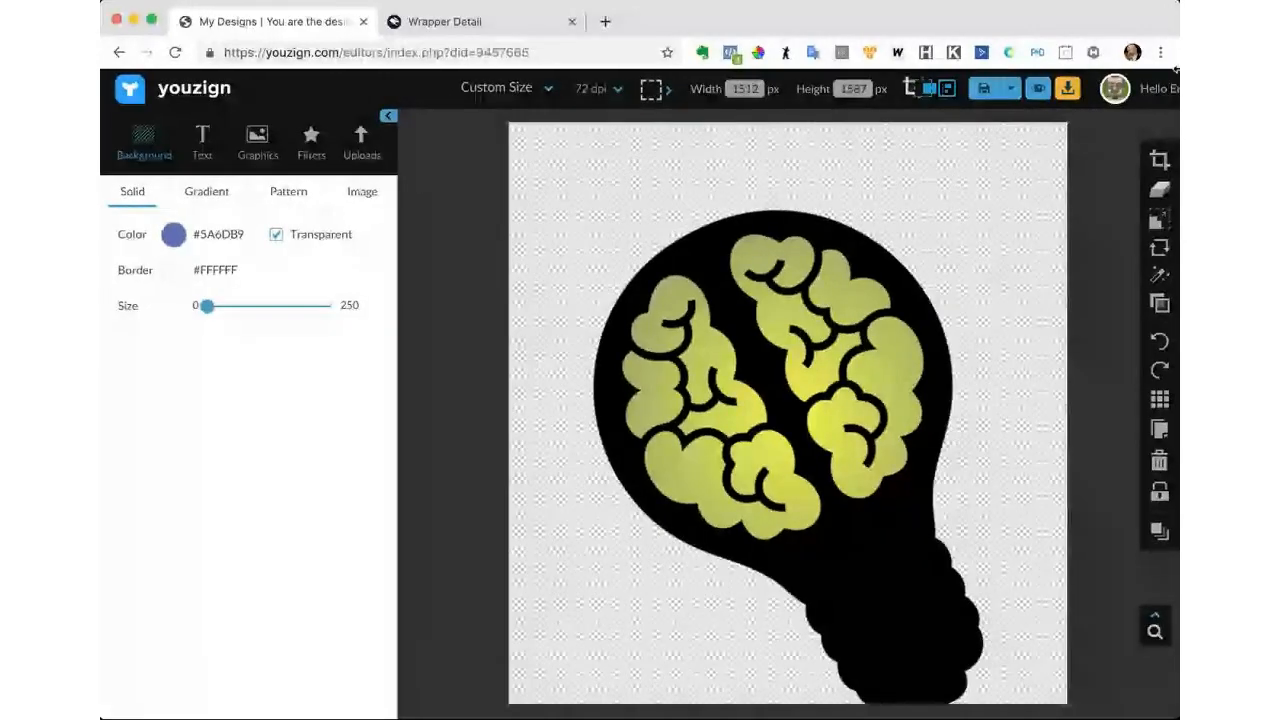
{"action": "left_click", "coordinate": [1164, 99]}
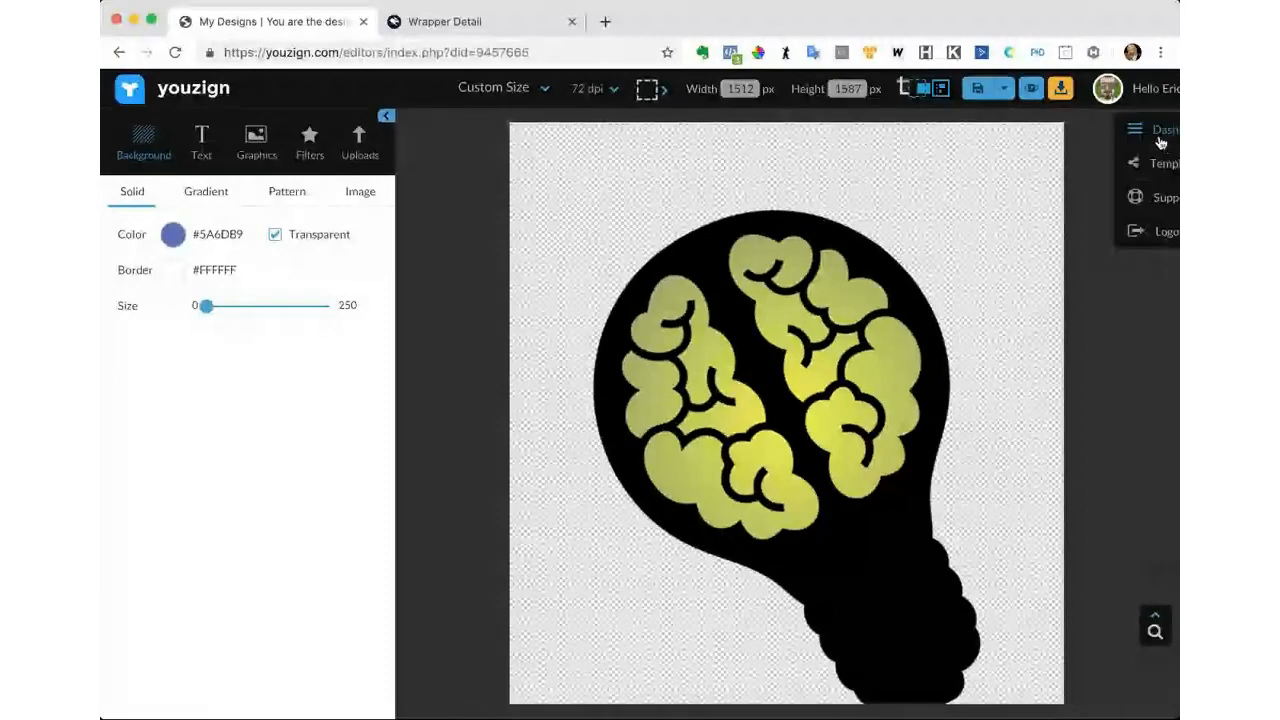
{"action": "left_click", "coordinate": [1160, 140]}
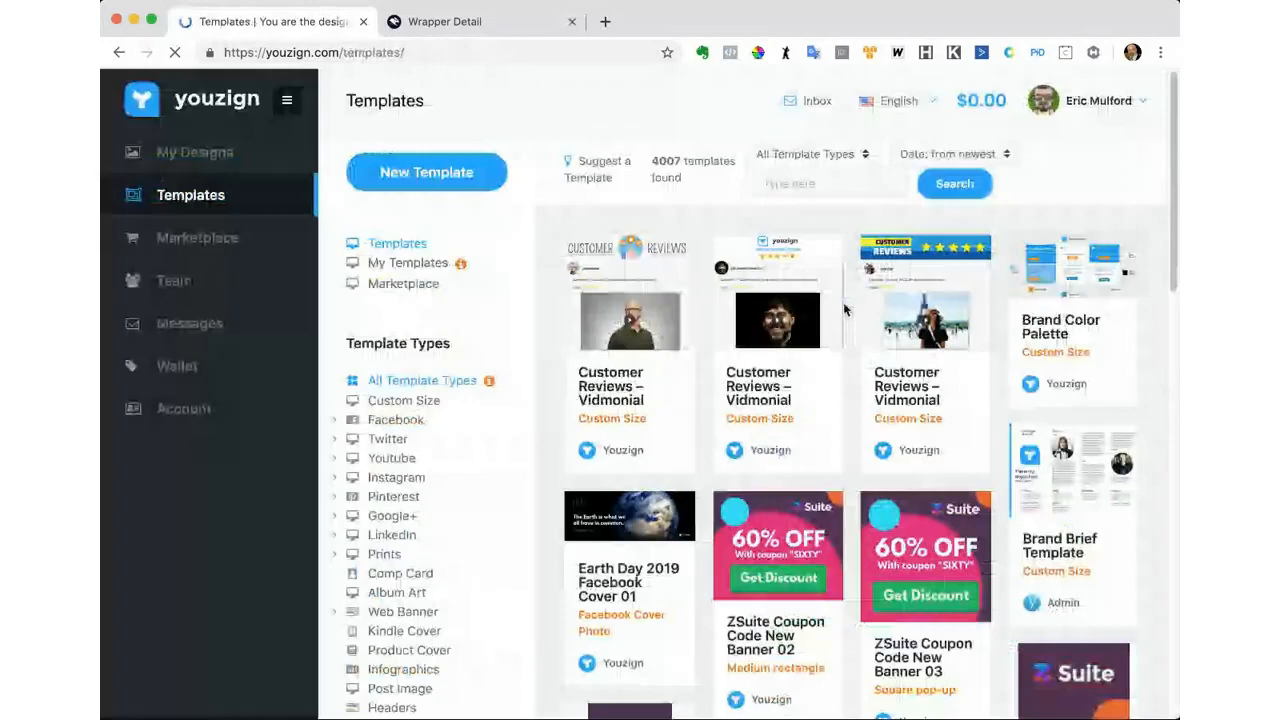
{"action": "mouse_move", "coordinate": [823, 316]}
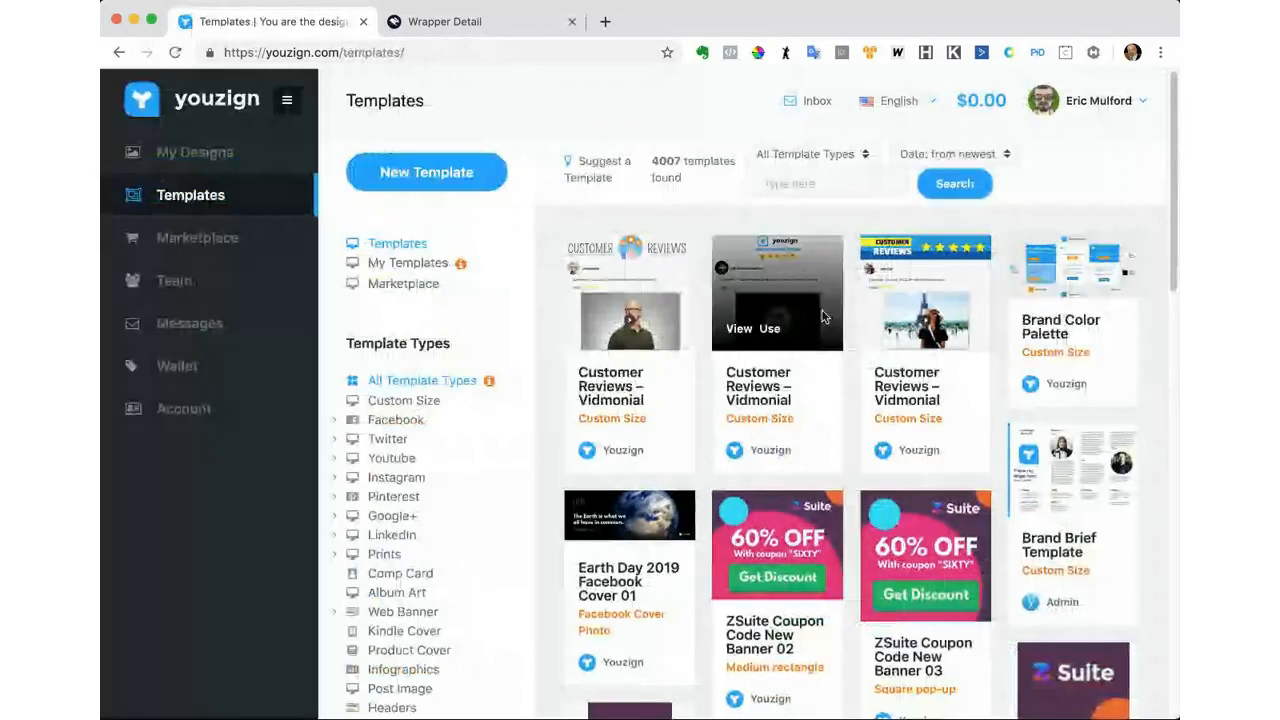
{"action": "scroll", "coordinate": [823, 316], "scroll_direction": "down", "scroll_amount": 7}
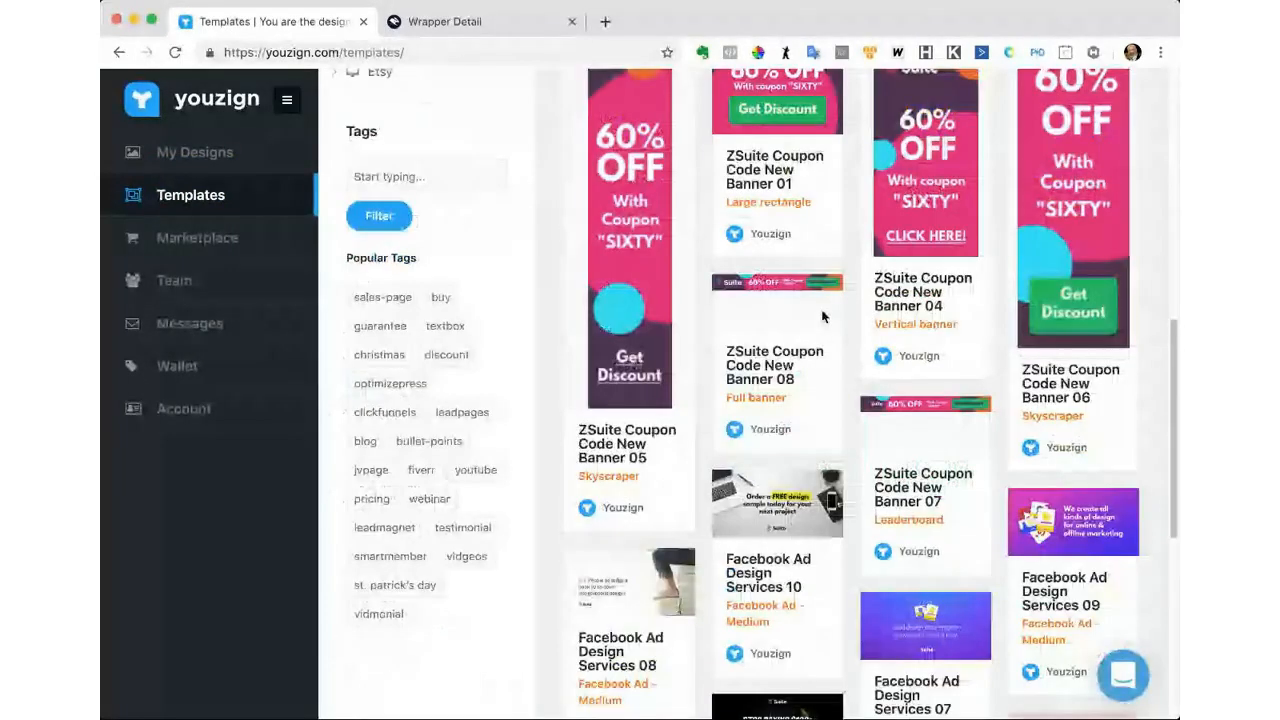
{"action": "scroll", "coordinate": [823, 316], "scroll_direction": "down", "scroll_amount": 2}
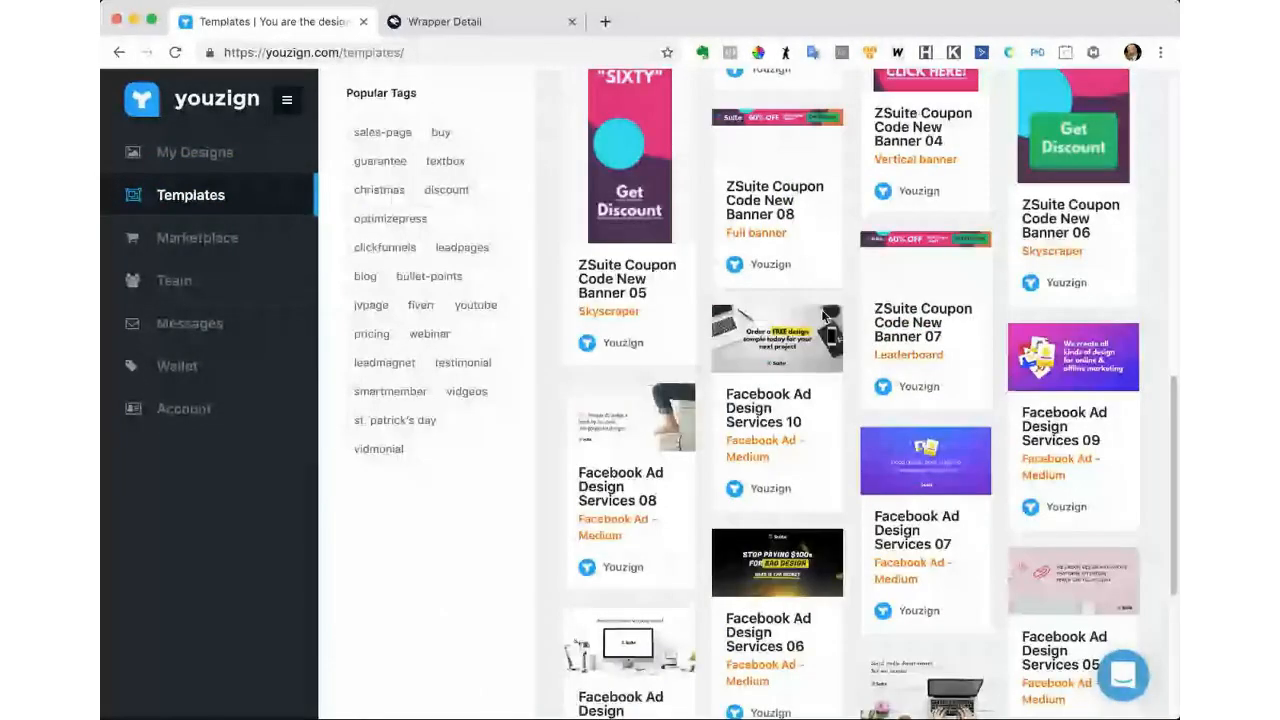
{"action": "scroll", "coordinate": [823, 316], "scroll_direction": "down", "scroll_amount": 1}
{"action": "scroll", "coordinate": [823, 316], "scroll_direction": "down", "scroll_amount": 1}
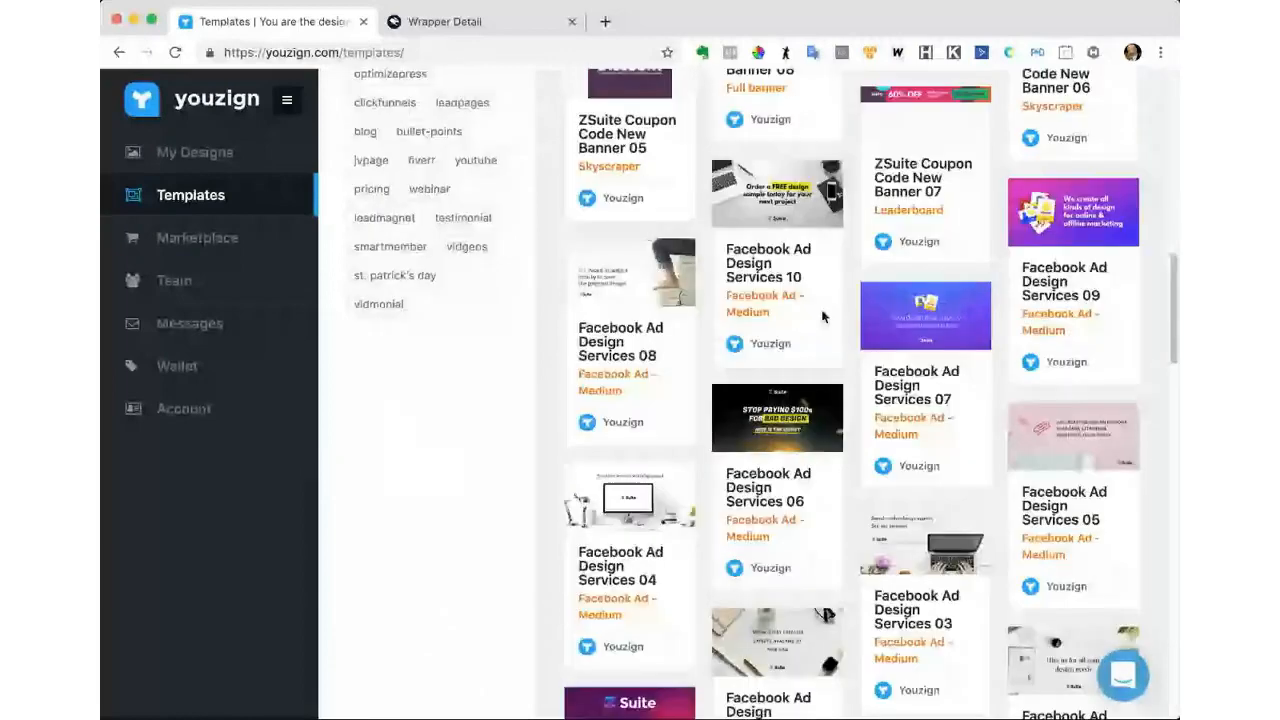
{"action": "scroll", "coordinate": [823, 316], "scroll_direction": "up", "scroll_amount": 8}
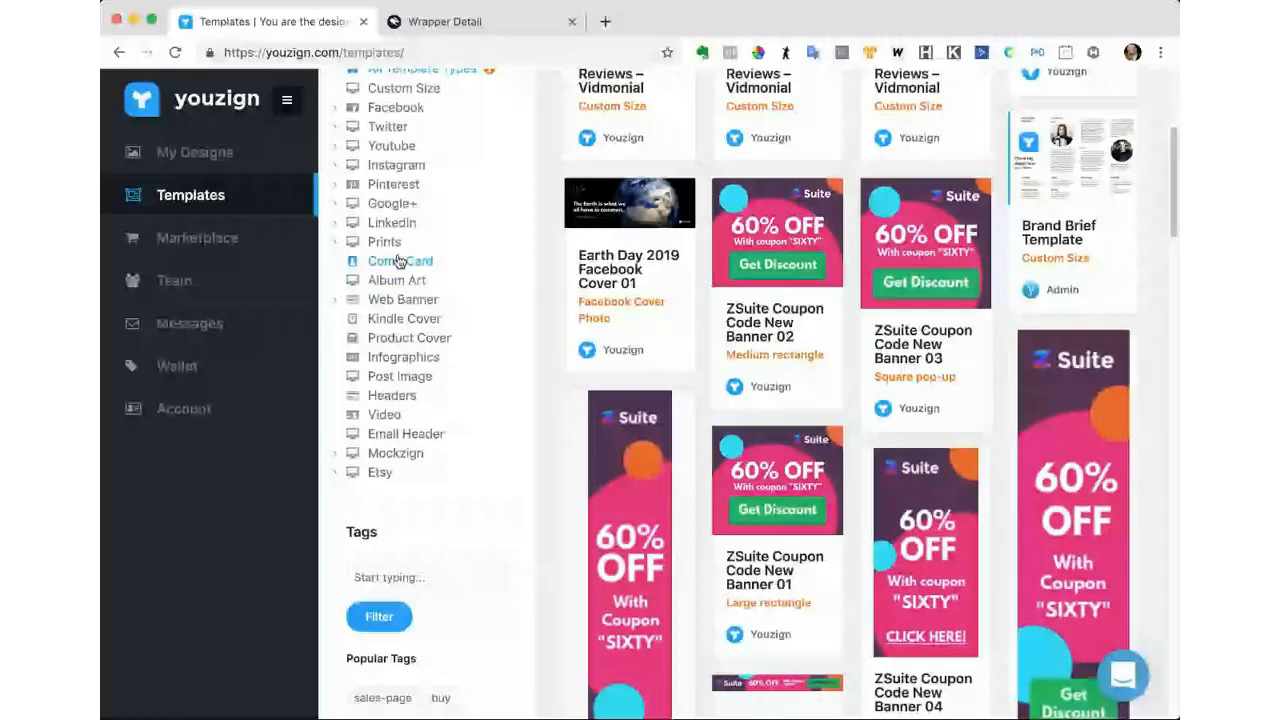
{"action": "left_click", "coordinate": [378, 242]}
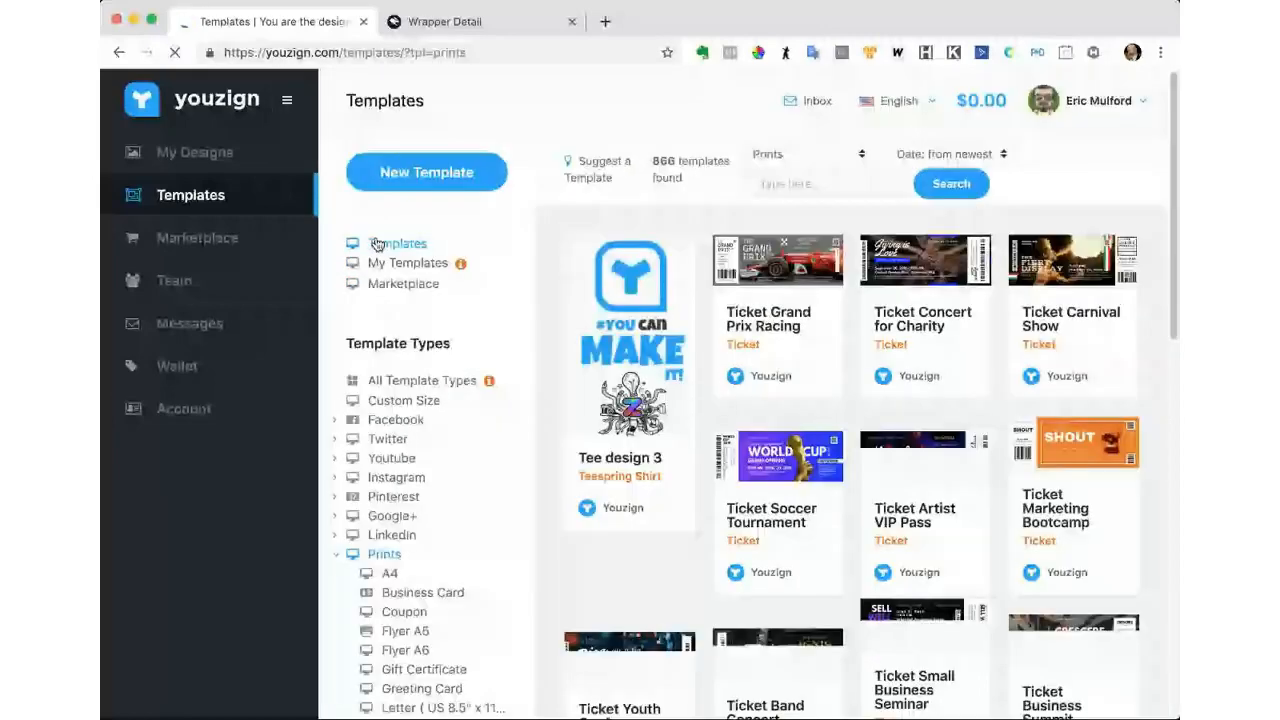
{"action": "scroll", "coordinate": [672, 366], "scroll_direction": "down", "scroll_amount": 2}
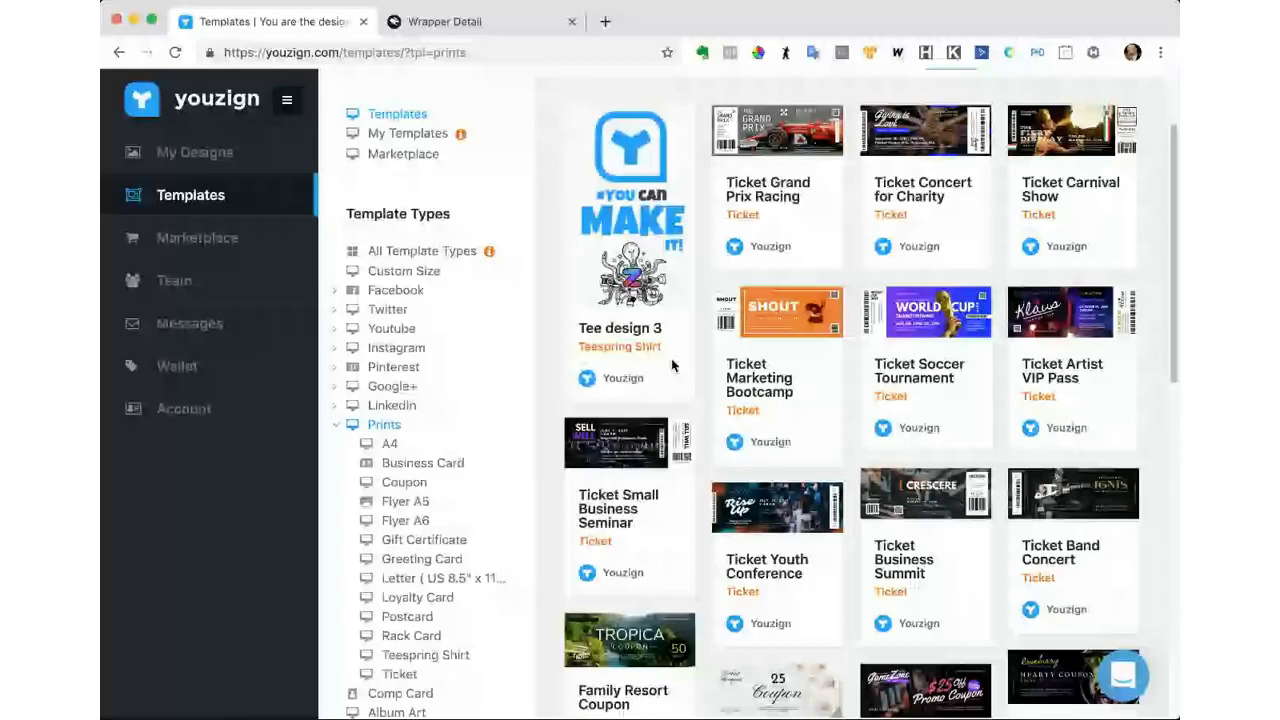